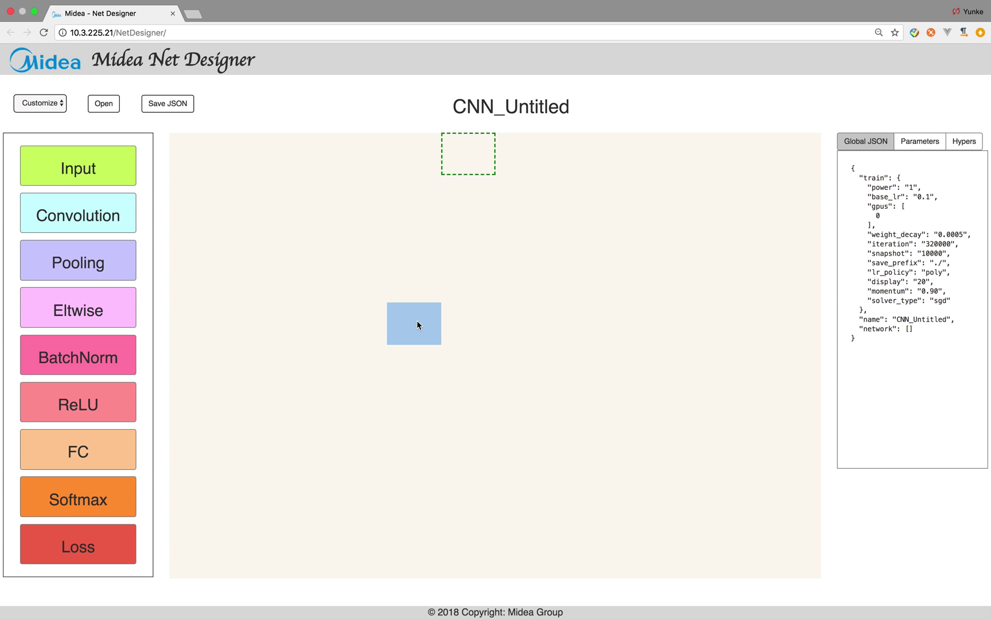
# Step: Rename the network as MideaNet in the hyperparameters and submit the change
pyautogui.moveTo(418, 325); pyautogui.dragTo(444, 131)
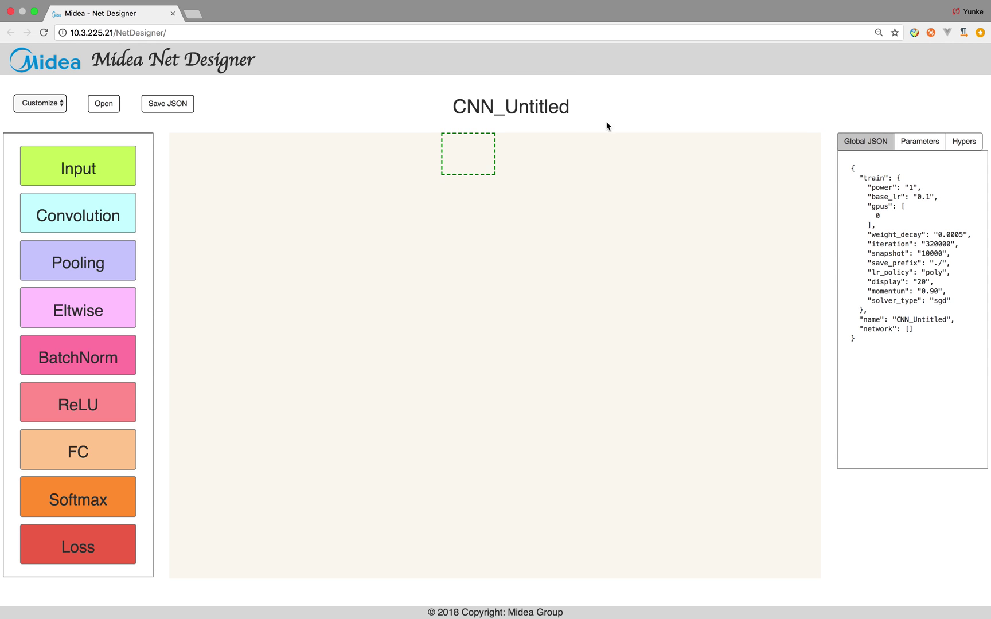
pyautogui.click(963, 144)
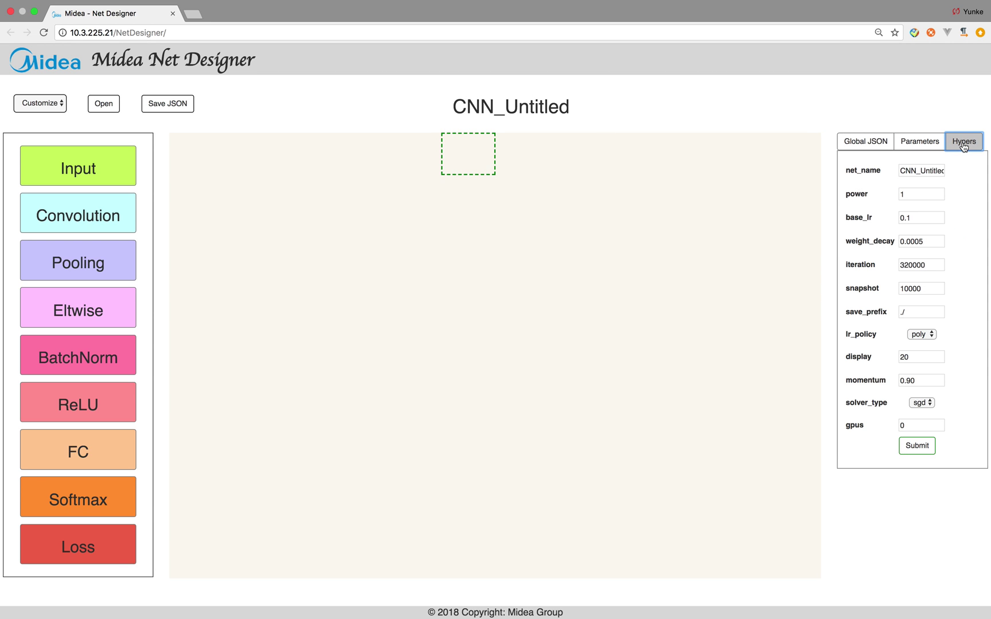
pyautogui.doubleClick(927, 171)
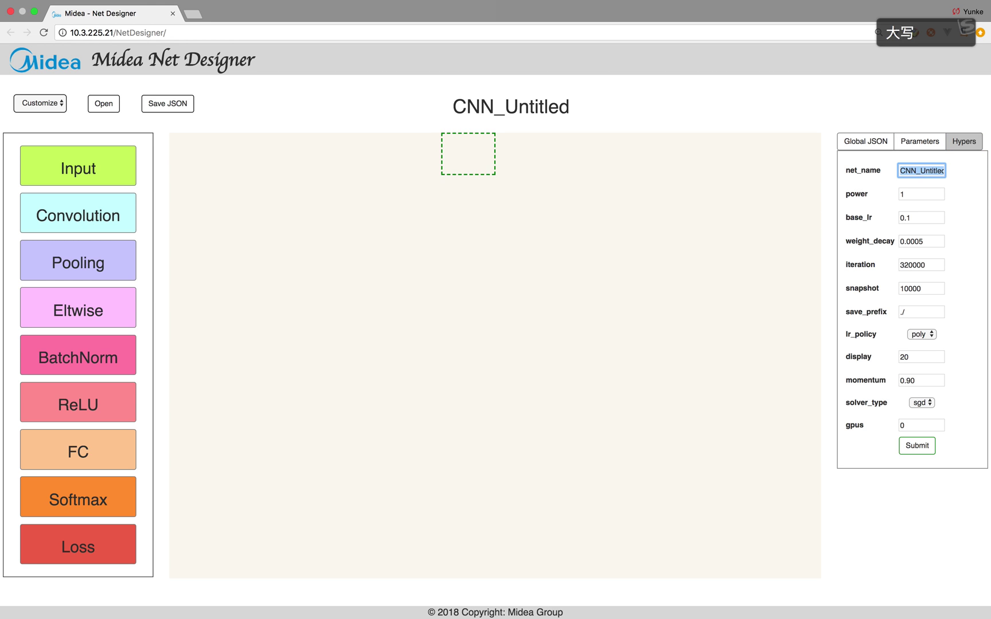
pyautogui.write('MideaNet')
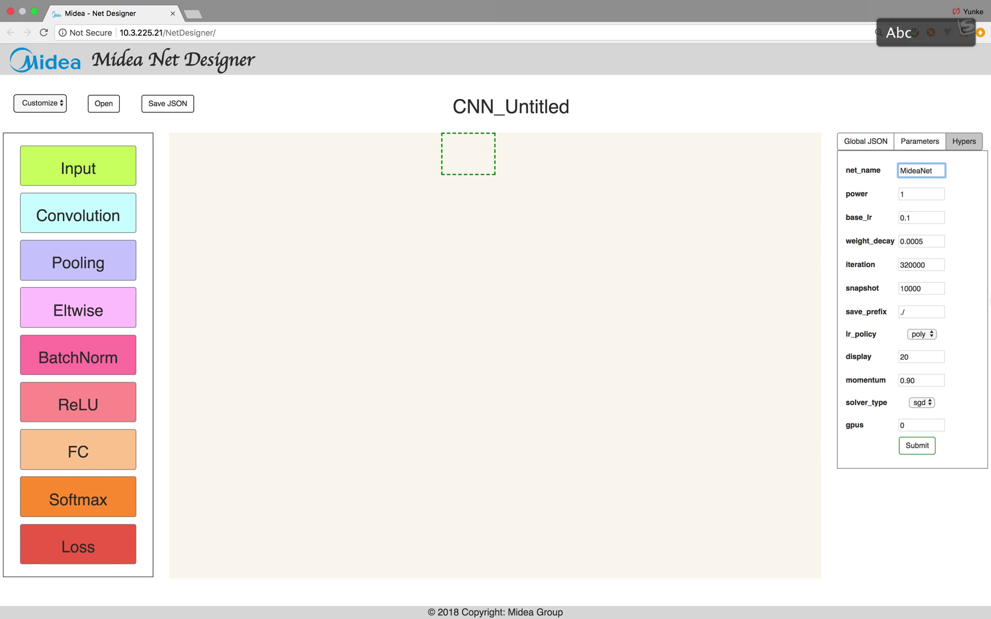
pyautogui.click(927, 445)
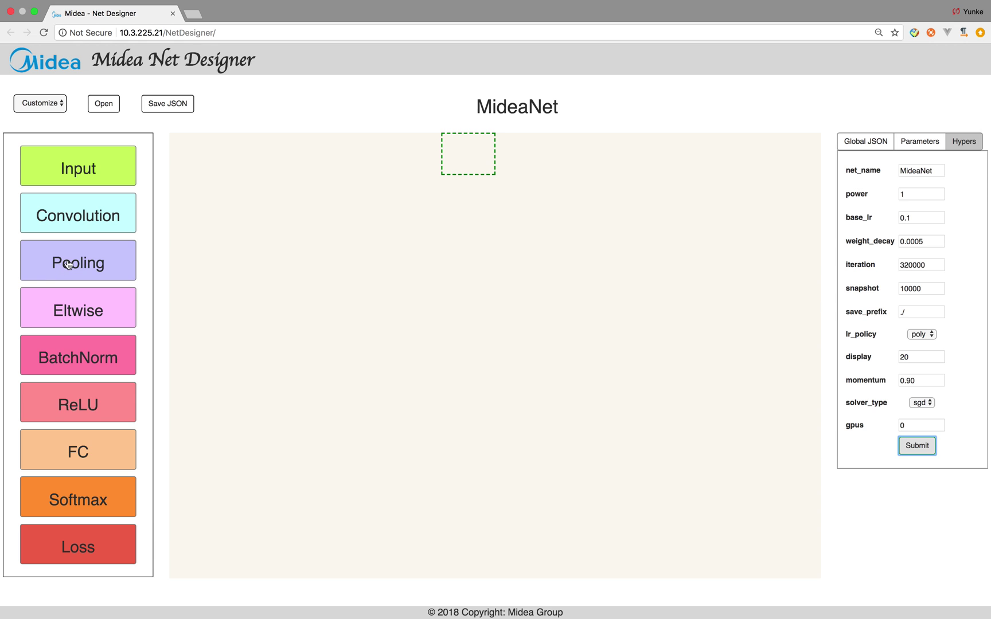
# Step: Add a Convolution layer in the second-row grid cell, diagonally below and left of the selected cell
pyautogui.moveTo(91, 367); pyautogui.dragTo(473, 164)
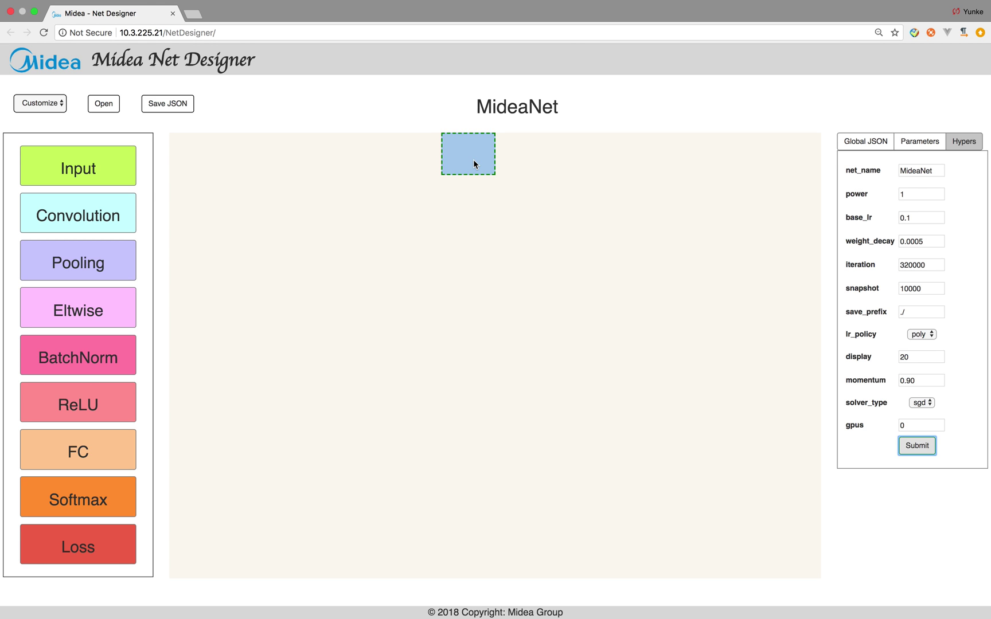
pyautogui.moveTo(474, 163); pyautogui.dragTo(430, 191)
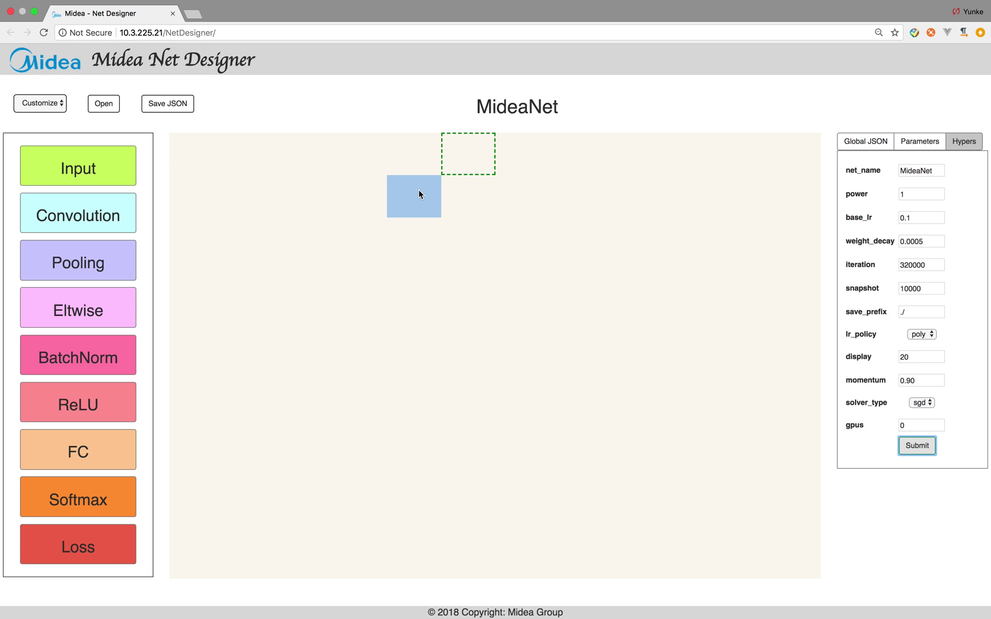
pyautogui.click(419, 194)
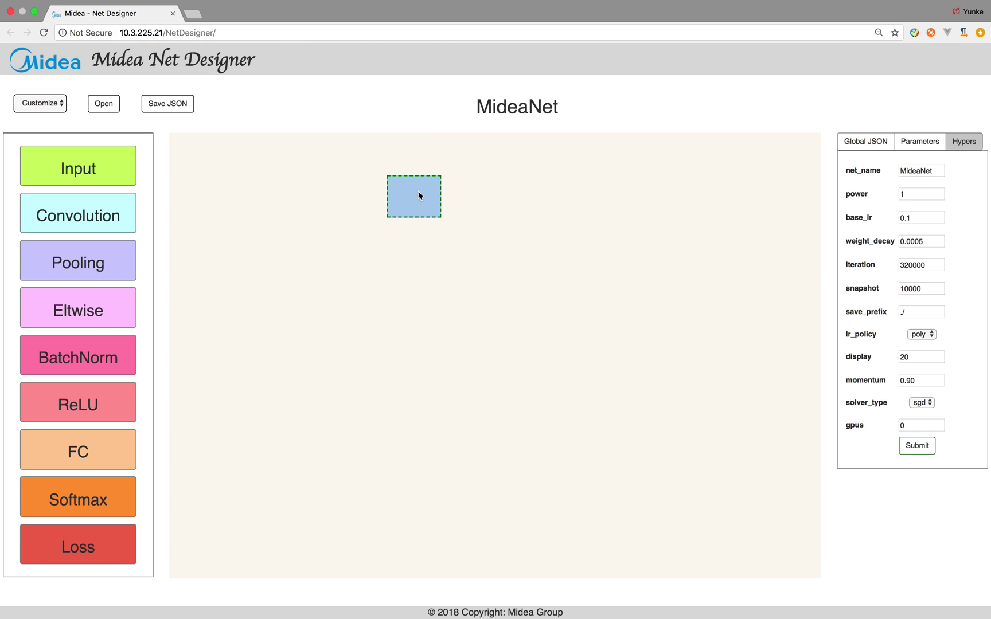
pyautogui.press('BackSpace')
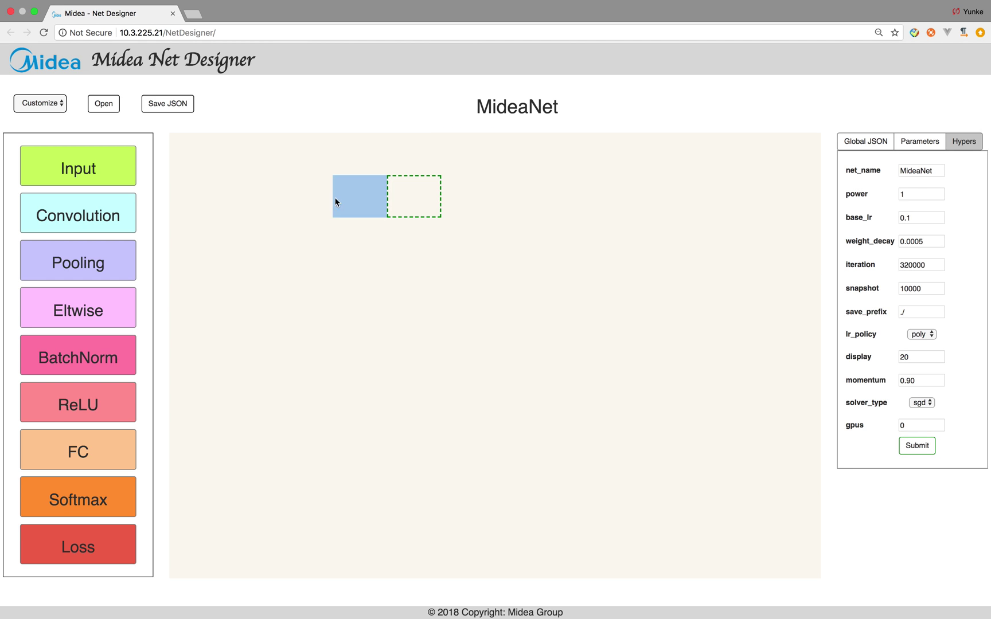
pyautogui.click(82, 218)
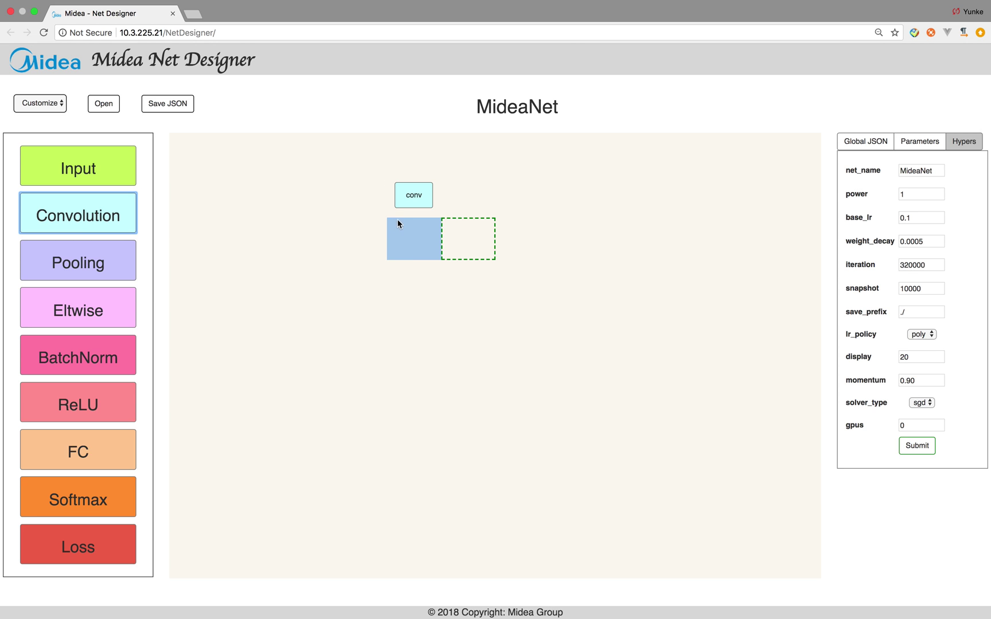
# Step: Add an Input layer in the top-row grid cell diagonally above and right of the conv layer
pyautogui.moveTo(136, 235); pyautogui.dragTo(295, 205)
pyautogui.moveTo(388, 193); pyautogui.dragTo(452, 173)
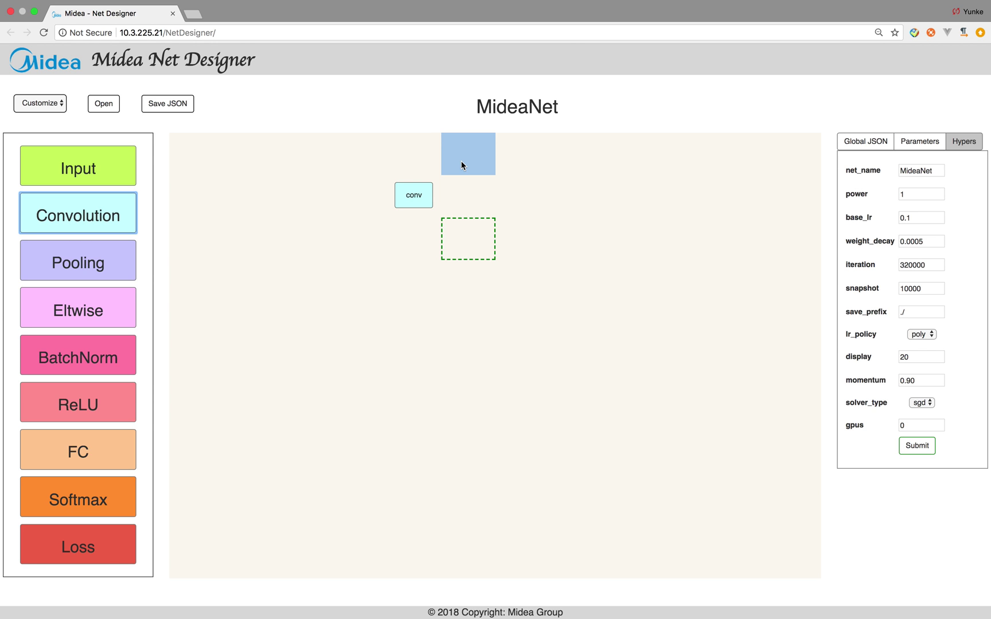
pyautogui.moveTo(462, 165); pyautogui.dragTo(137, 194)
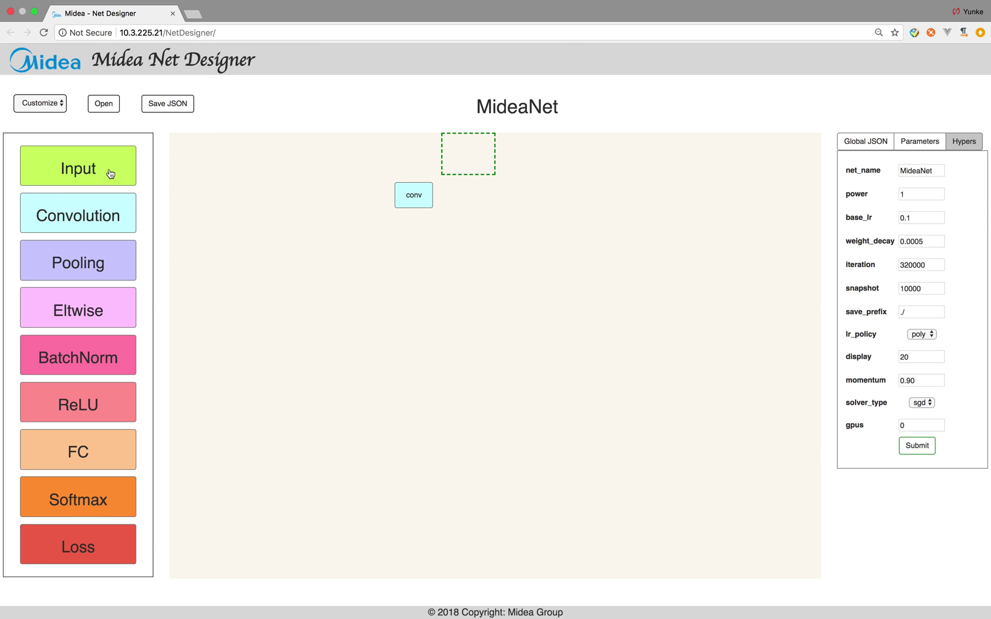
pyautogui.click(111, 174)
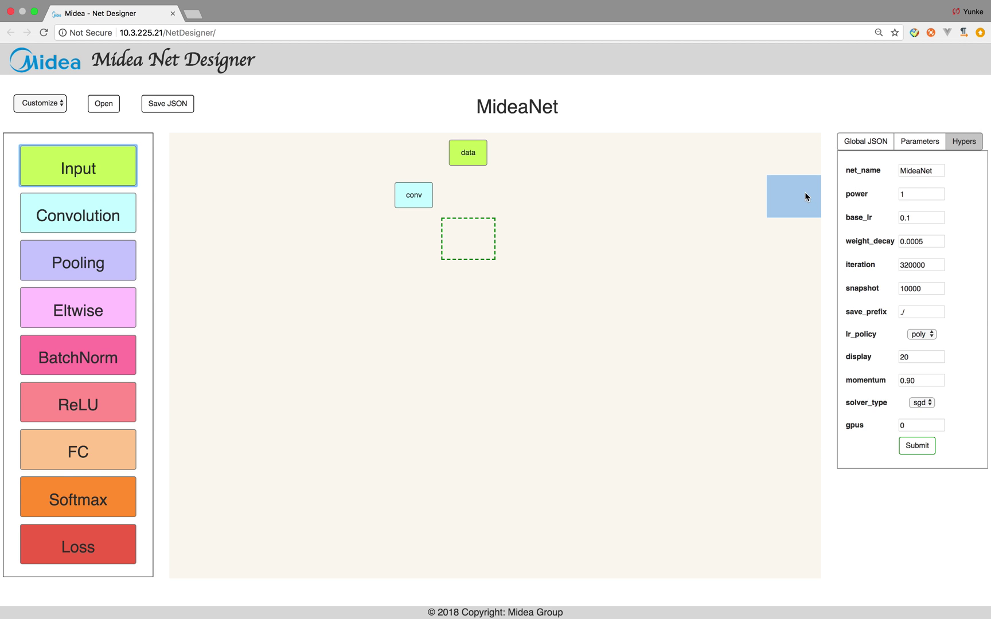
# Step: Examine the global JSON of the network, from the train settings through the conv and data layer entries
pyautogui.click(876, 146)
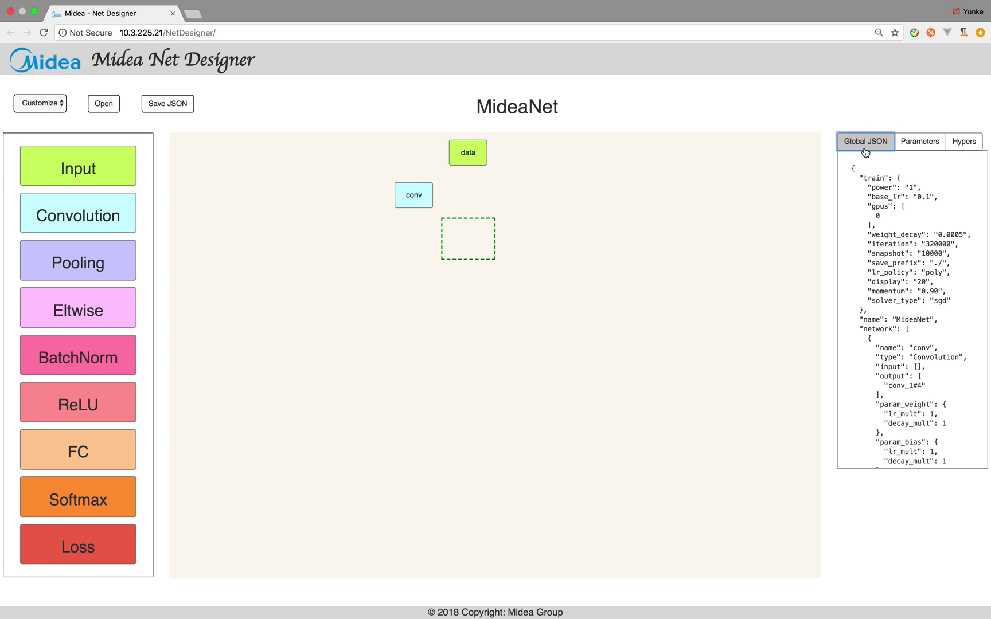
pyautogui.moveTo(851, 168)
pyautogui.mouseDown()
pyautogui.moveTo(935, 396)
pyautogui.moveTo(932, 444)
pyautogui.moveTo(899, 186)
pyautogui.moveTo(844, 168)
pyautogui.mouseUp()
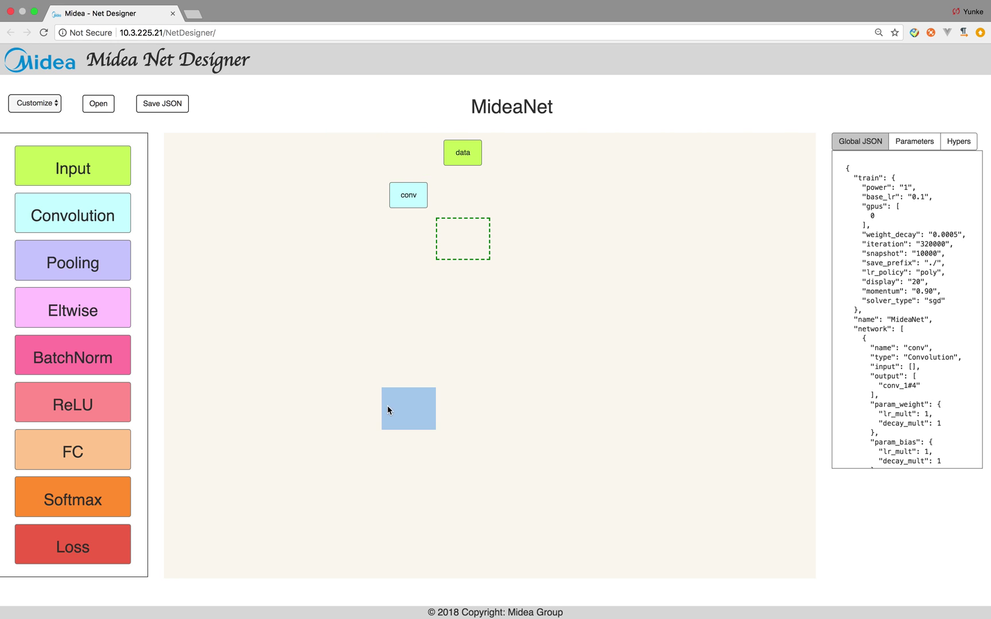
pyautogui.moveTo(370, 226); pyautogui.dragTo(384, 291)
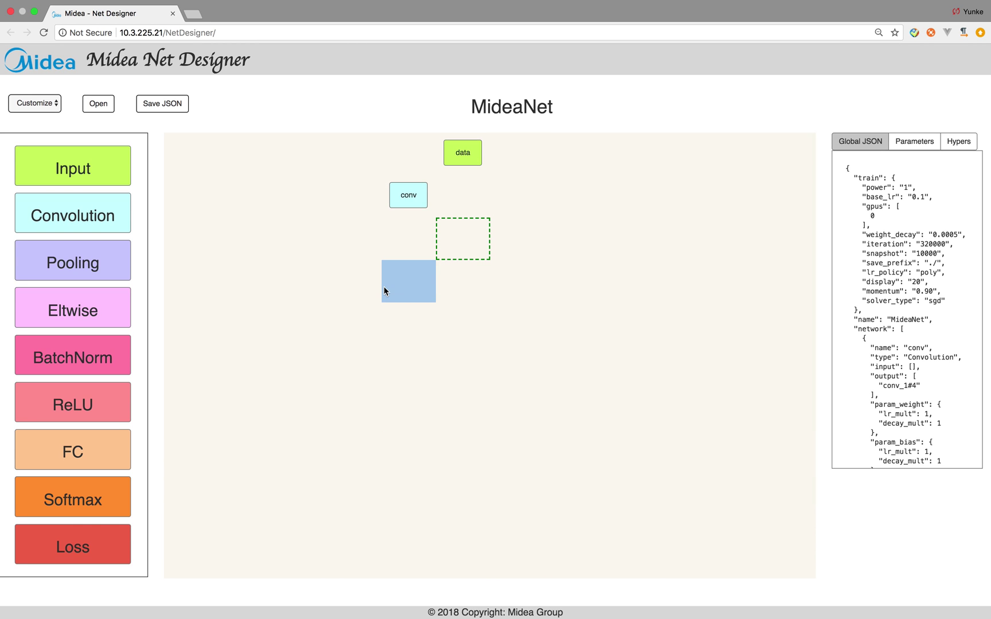
pyautogui.moveTo(383, 287); pyautogui.dragTo(939, 454)
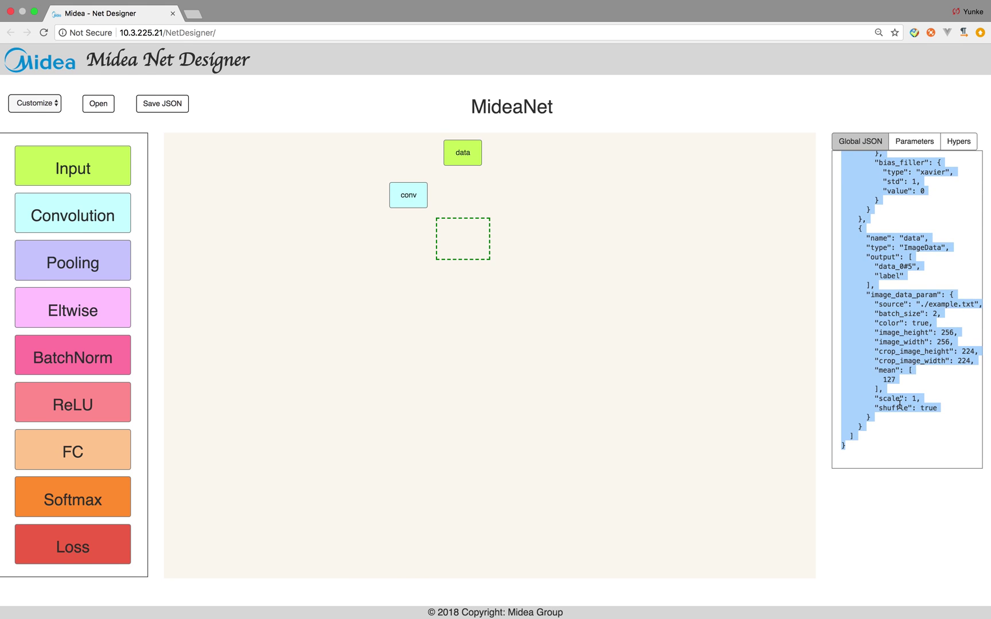
pyautogui.moveTo(901, 399); pyautogui.dragTo(591, 322)
pyautogui.scroll(3, 956, 298)
pyautogui.scroll(5, 956, 298)
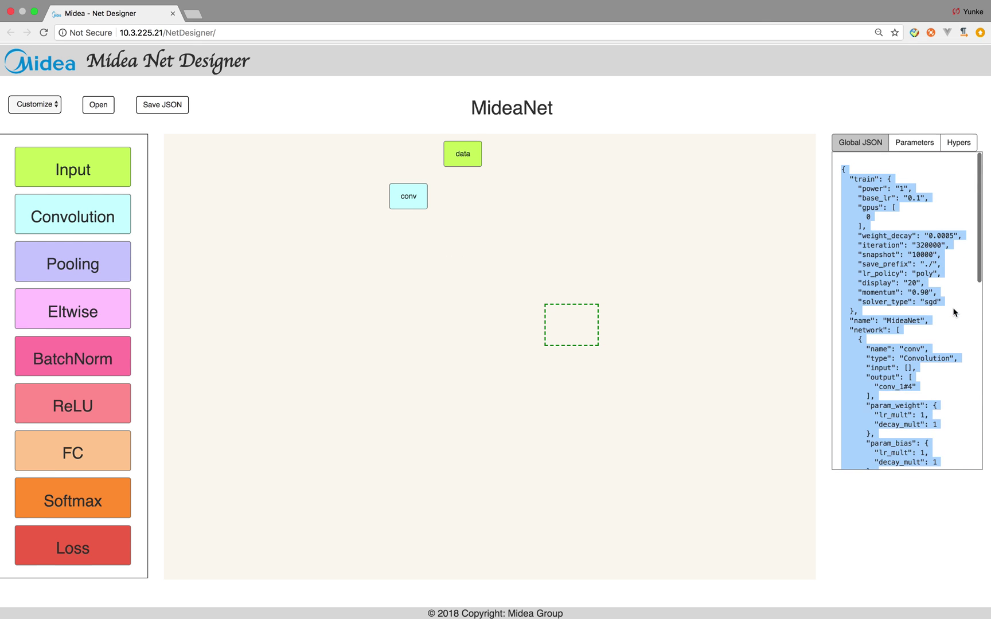
pyautogui.click(938, 302)
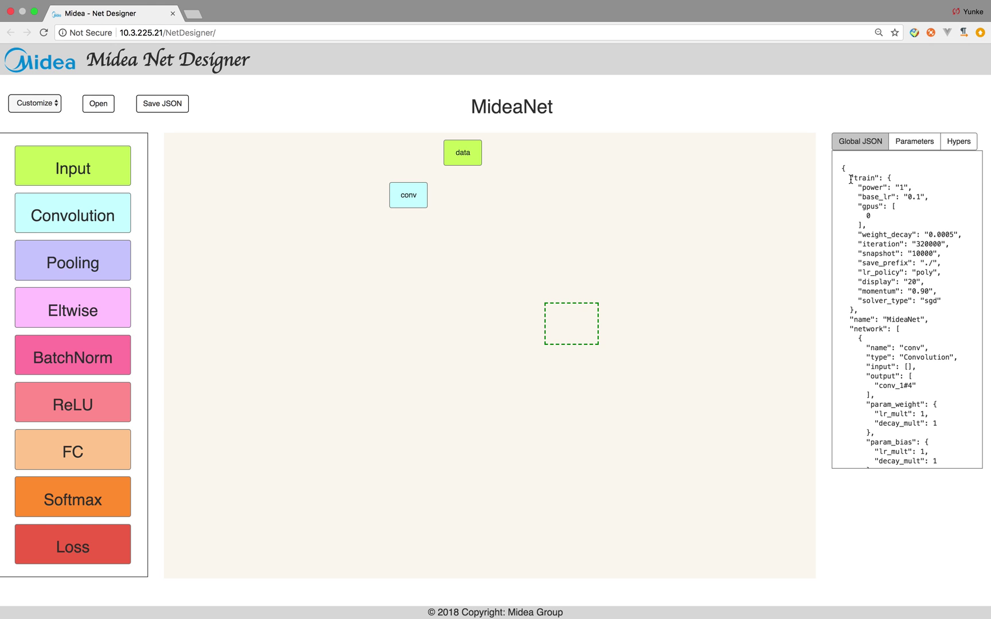
pyautogui.moveTo(851, 180); pyautogui.dragTo(882, 180)
# Step: Set the hyperparameters base_lr to 0.08, gpus to 1,2,3 and lr_policy to fixed, and submit them
pyautogui.click(956, 148)
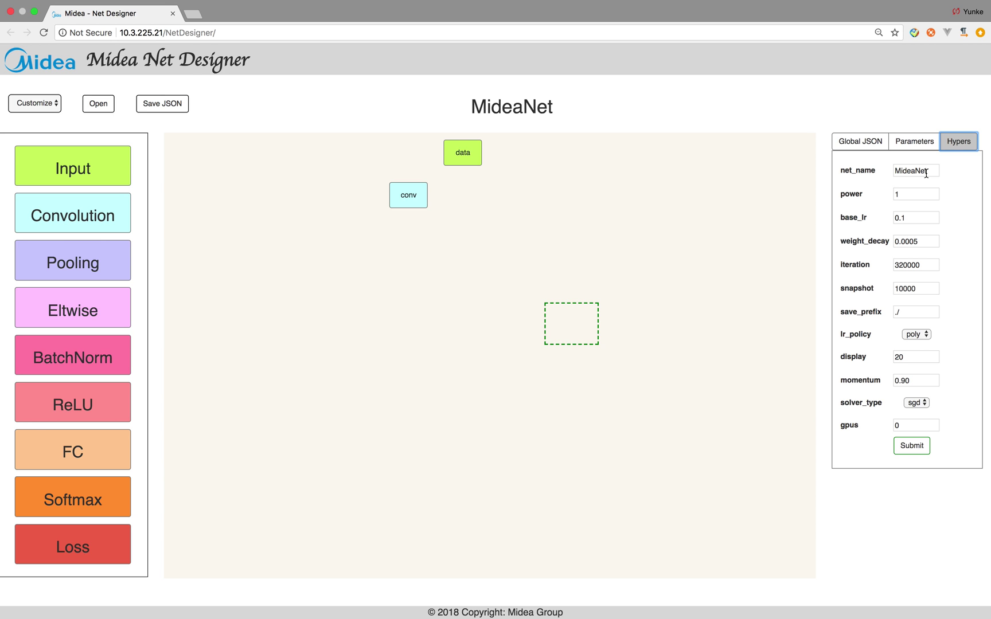
pyautogui.click(918, 218)
pyautogui.press('BackSpace')
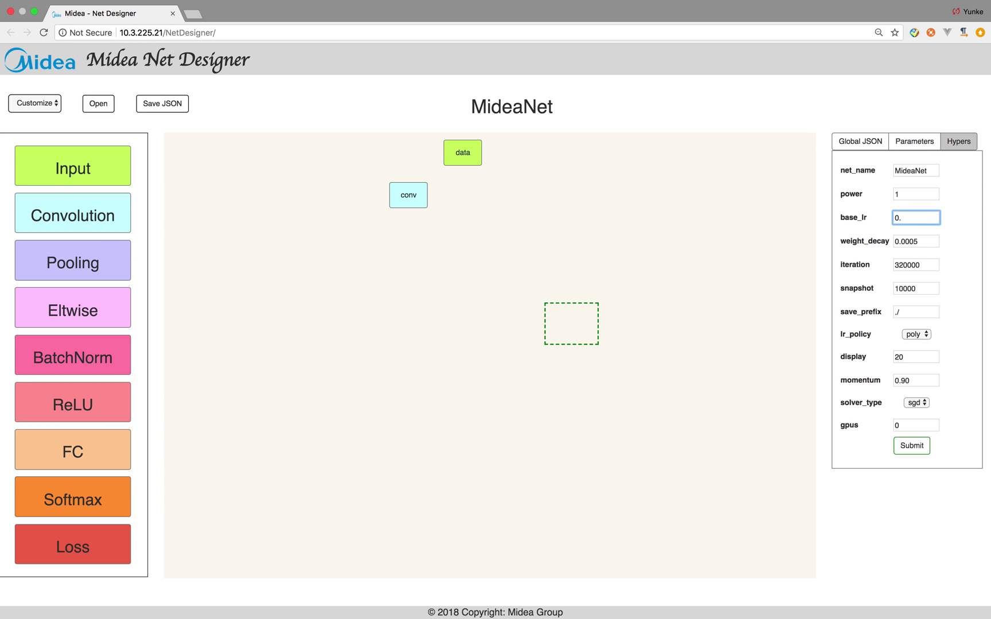
pyautogui.write('08')
pyautogui.click(909, 431)
pyautogui.press('BackSpace')
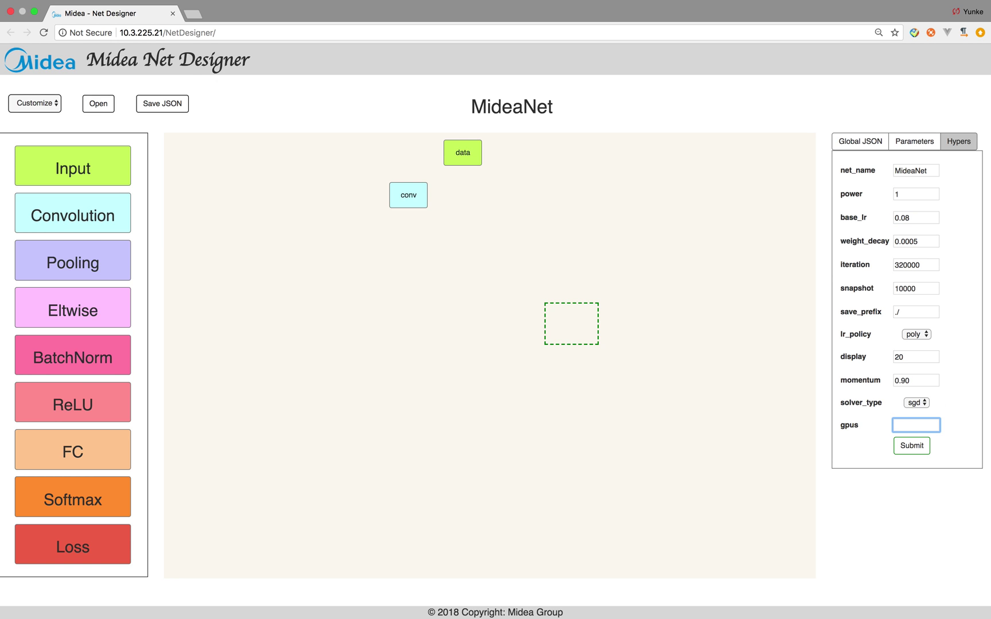
pyautogui.write('1,2,3')
pyautogui.click(916, 338)
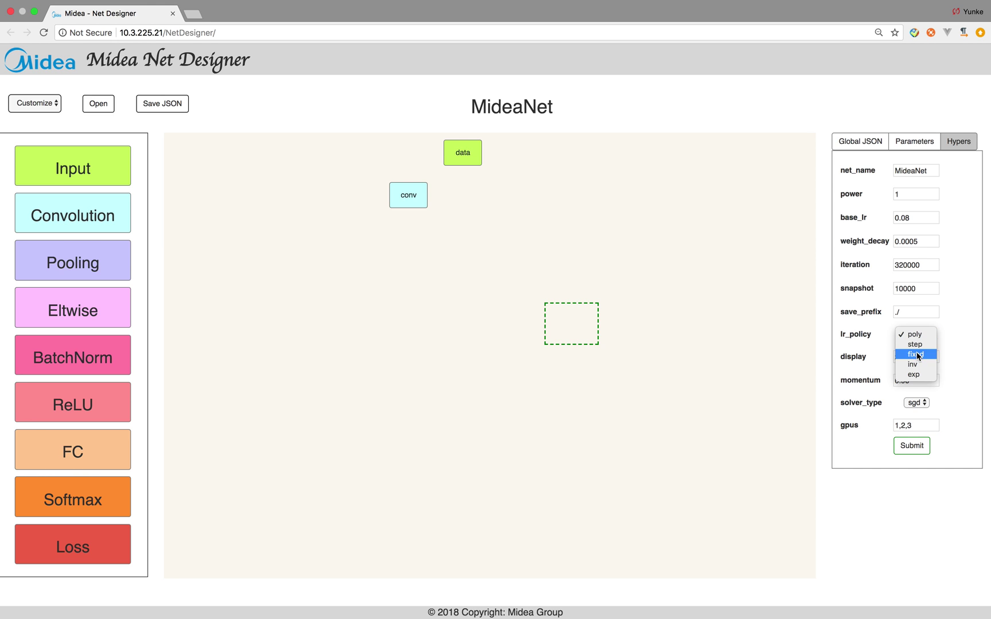
pyautogui.click(916, 354)
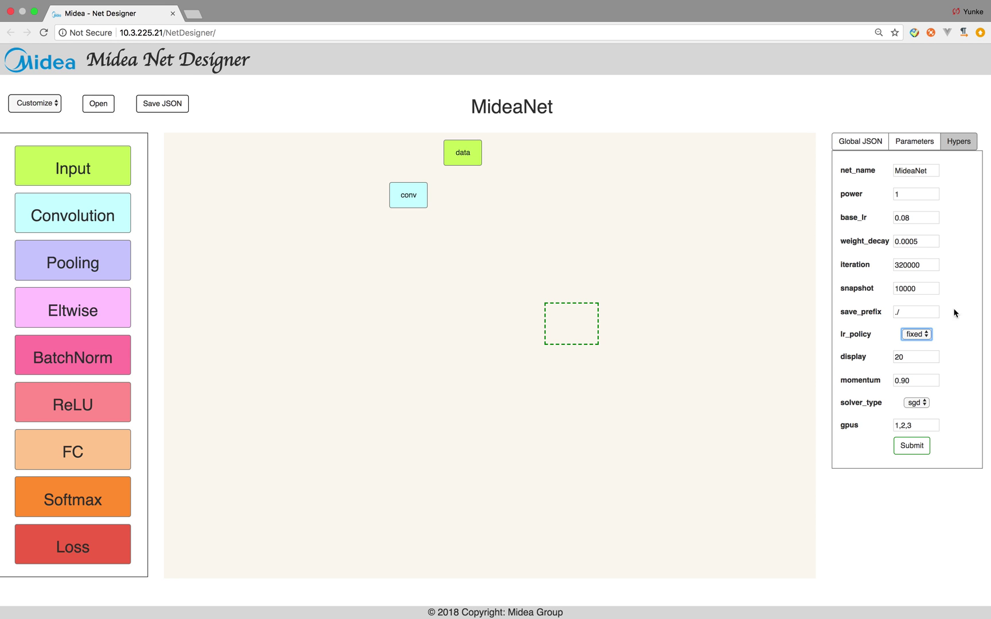
pyautogui.click(906, 445)
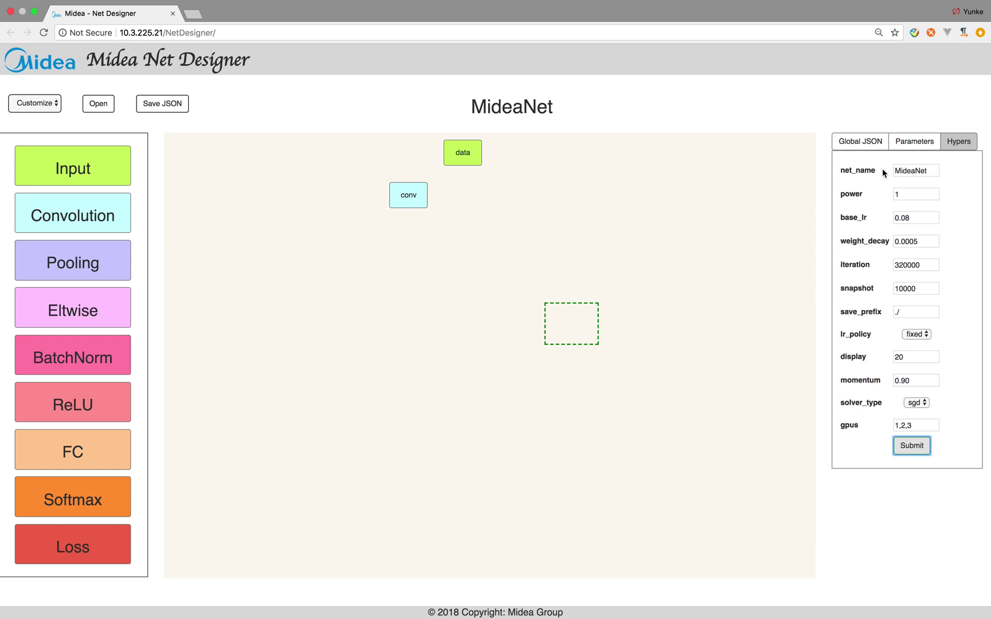
# Step: Review the lr_policy, base_lr, gpus and name entries in the global JSON
pyautogui.click(867, 143)
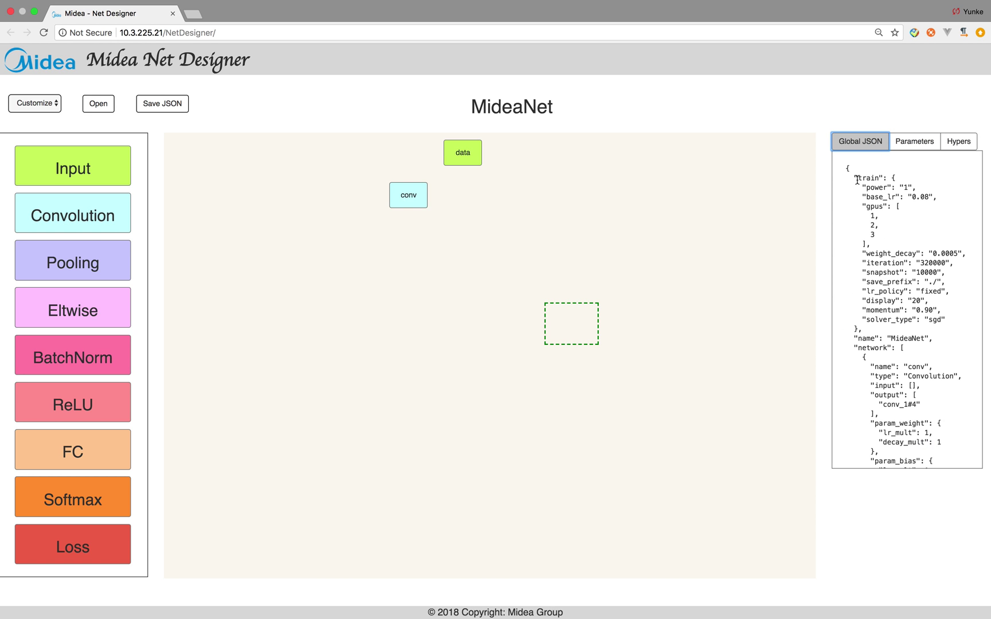
pyautogui.moveTo(854, 178); pyautogui.dragTo(885, 177)
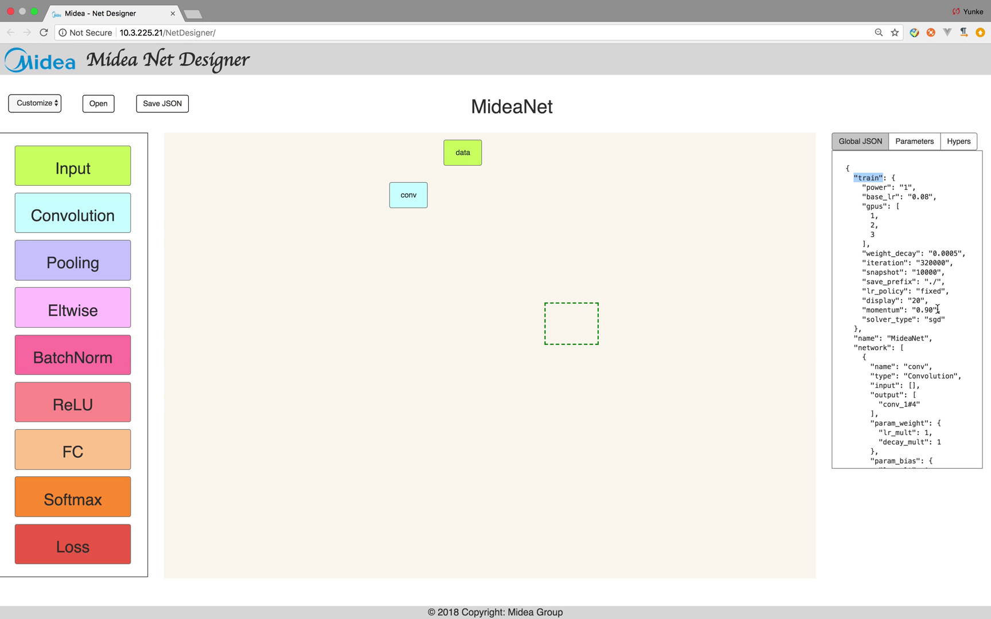
pyautogui.moveTo(921, 291); pyautogui.dragTo(945, 292)
pyautogui.moveTo(908, 197); pyautogui.dragTo(930, 196)
pyautogui.moveTo(862, 206); pyautogui.dragTo(883, 246)
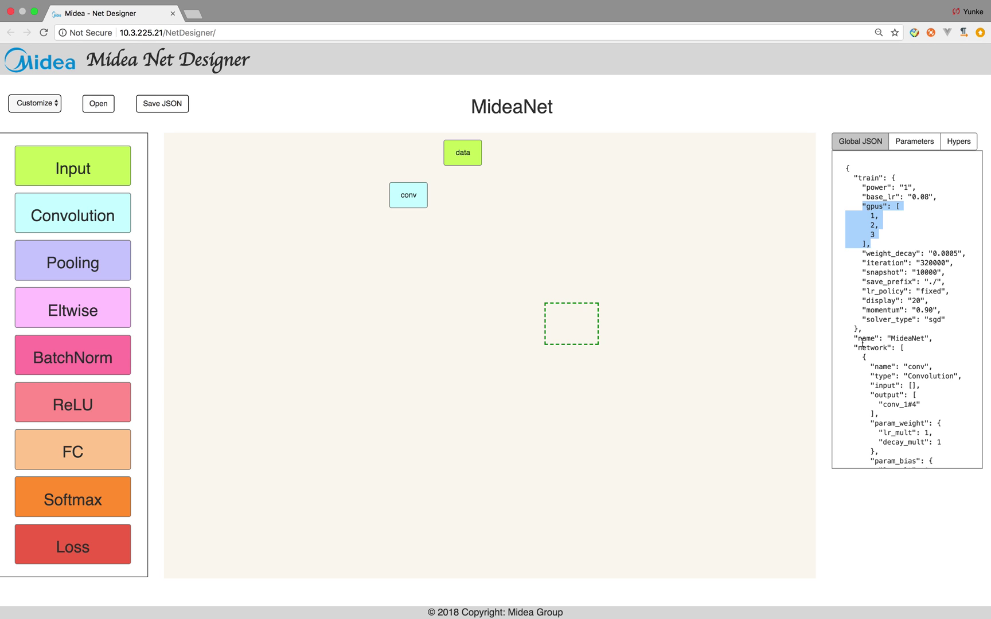
pyautogui.moveTo(849, 338); pyautogui.dragTo(882, 338)
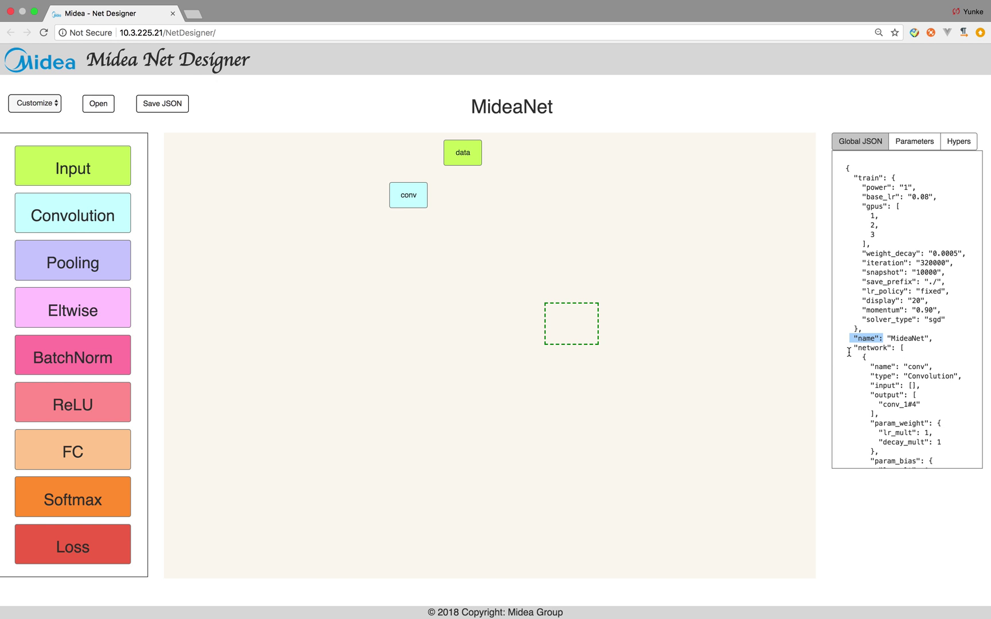
# Step: Examine the network array in the global JSON, including the conv and data layer definitions
pyautogui.scroll(-2, 851, 359)
pyautogui.scroll(-3, 851, 359)
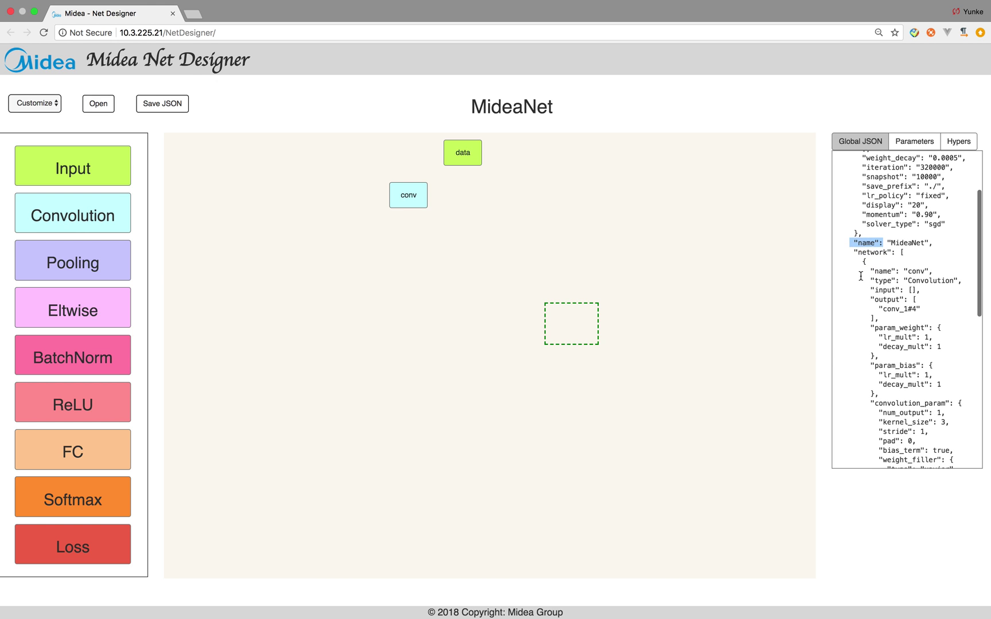
pyautogui.moveTo(853, 252); pyautogui.dragTo(892, 253)
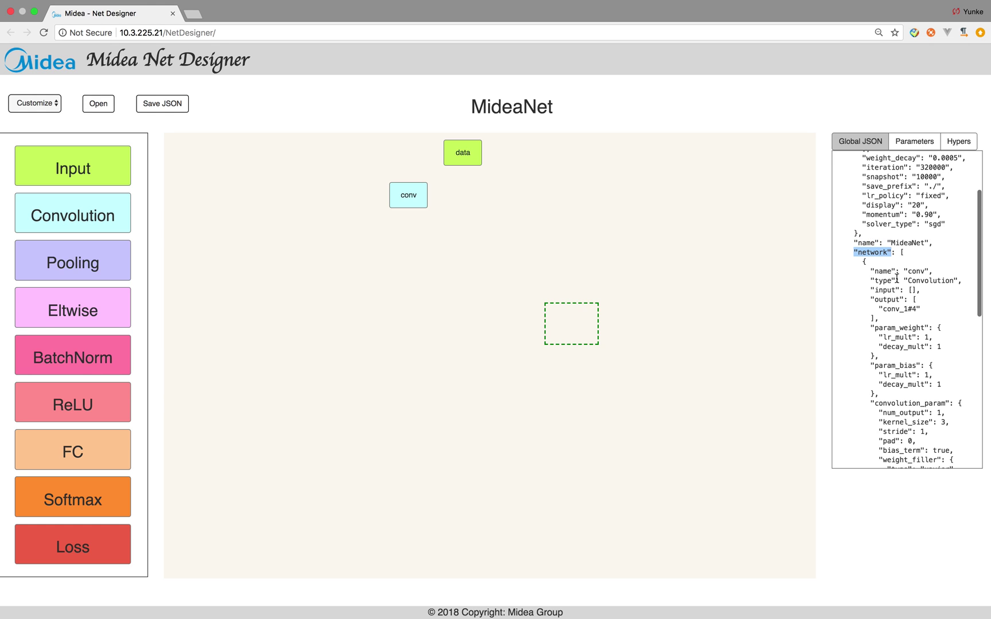
pyautogui.moveTo(900, 252); pyautogui.dragTo(903, 253)
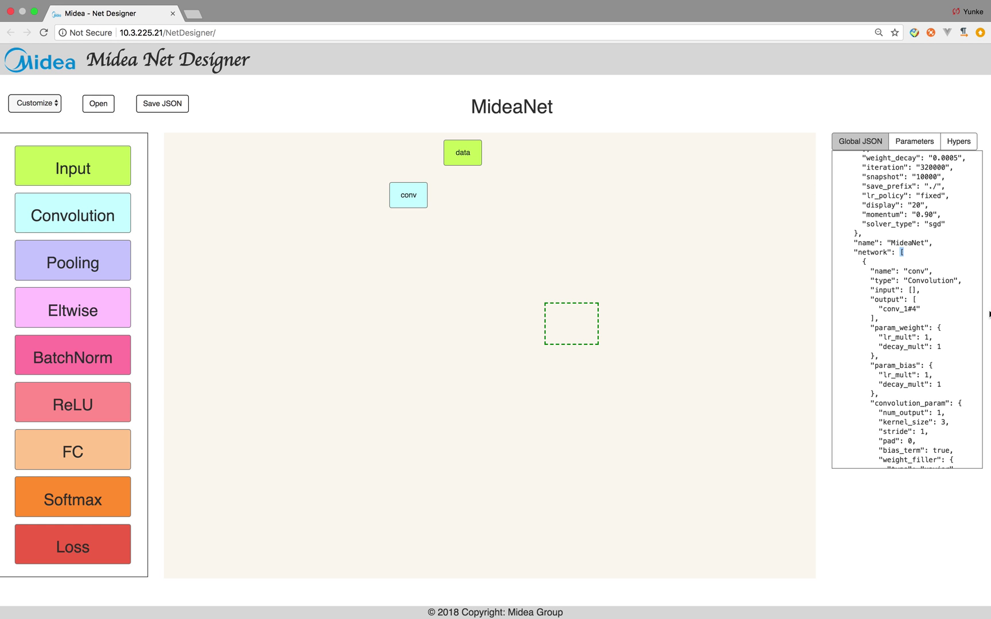
pyautogui.scroll(-1, 924, 312)
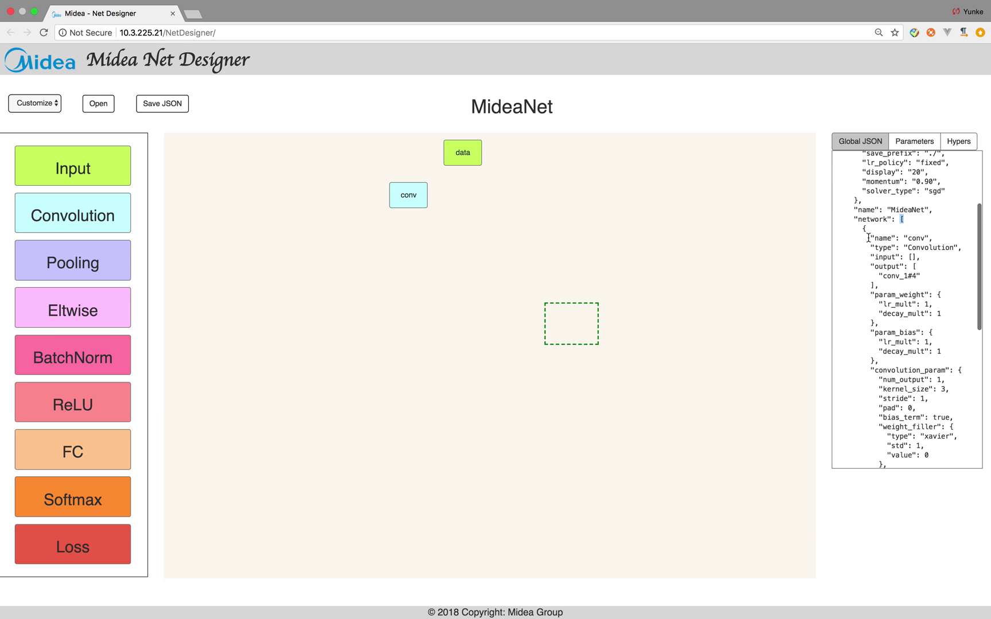
pyautogui.moveTo(863, 229); pyautogui.dragTo(939, 458)
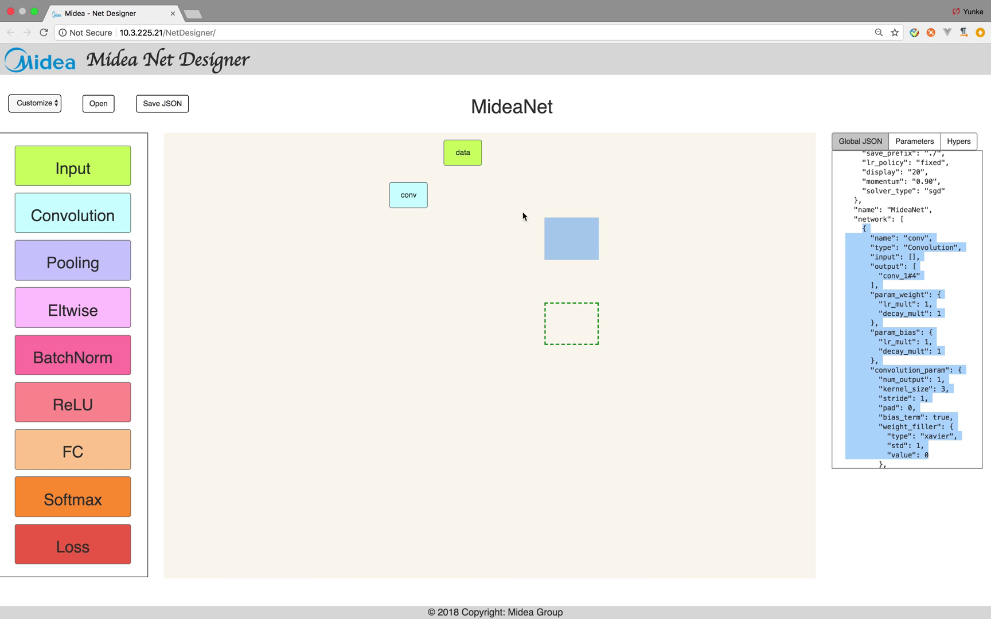
pyautogui.scroll(-10, 980, 382)
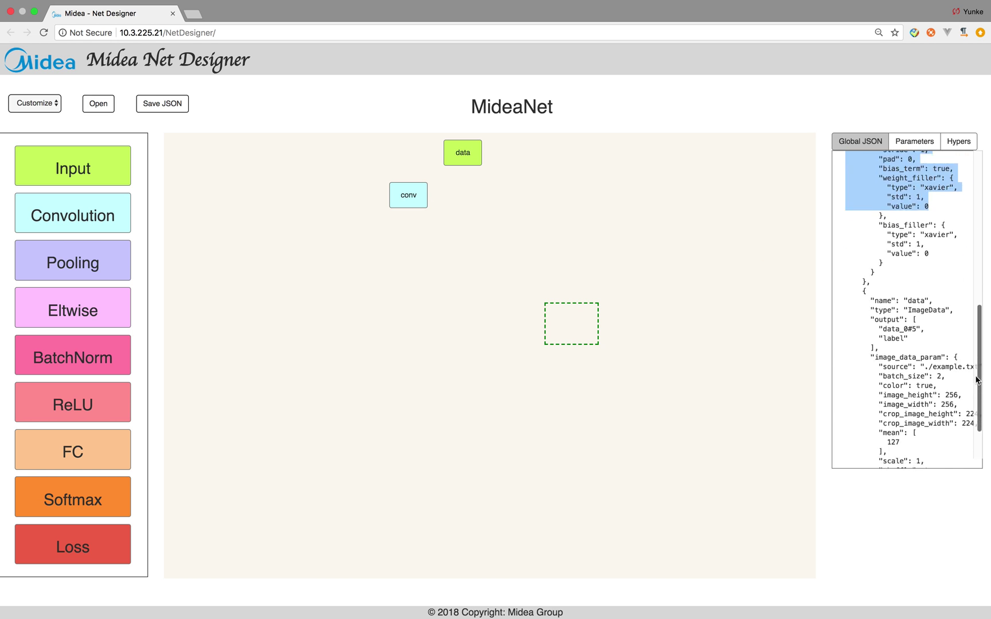
# Step: Highlight the data layer definition in the global JSON and match it to the data block on the grid
pyautogui.scroll(2, 941, 361)
pyautogui.scroll(-2, 941, 361)
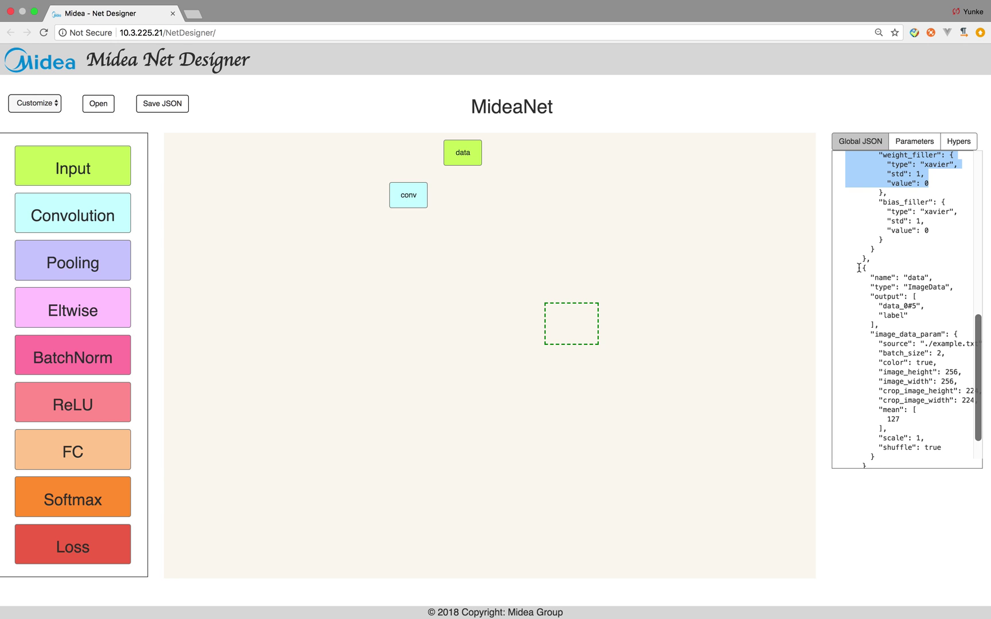
pyautogui.moveTo(862, 268); pyautogui.dragTo(476, 166)
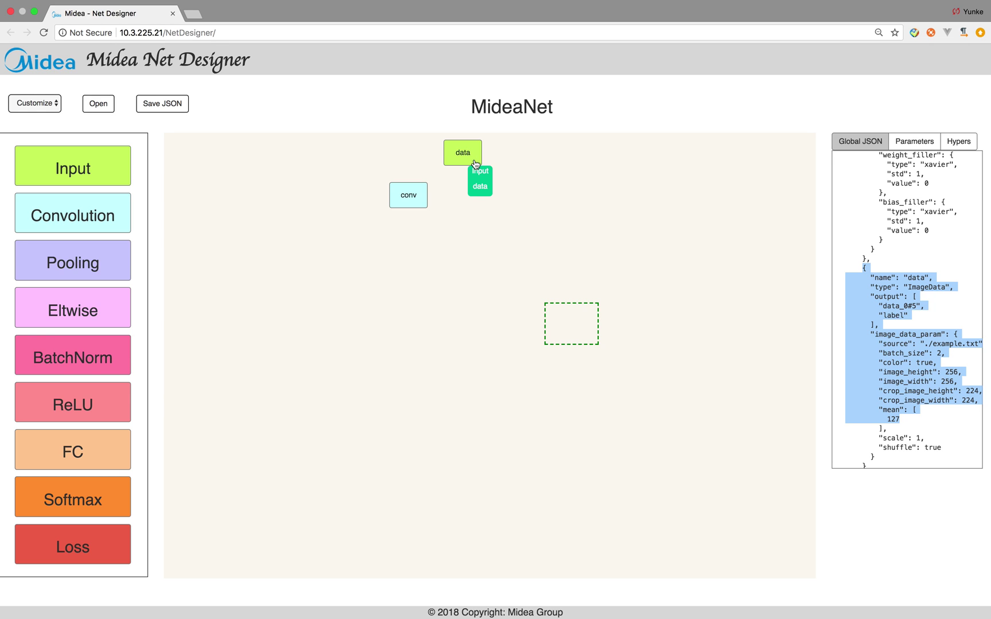
pyautogui.moveTo(475, 164); pyautogui.dragTo(892, 160)
# Step: Examine the conv layer's parameters, from its name and output_id through the weight and bias filler settings
pyautogui.click(929, 142)
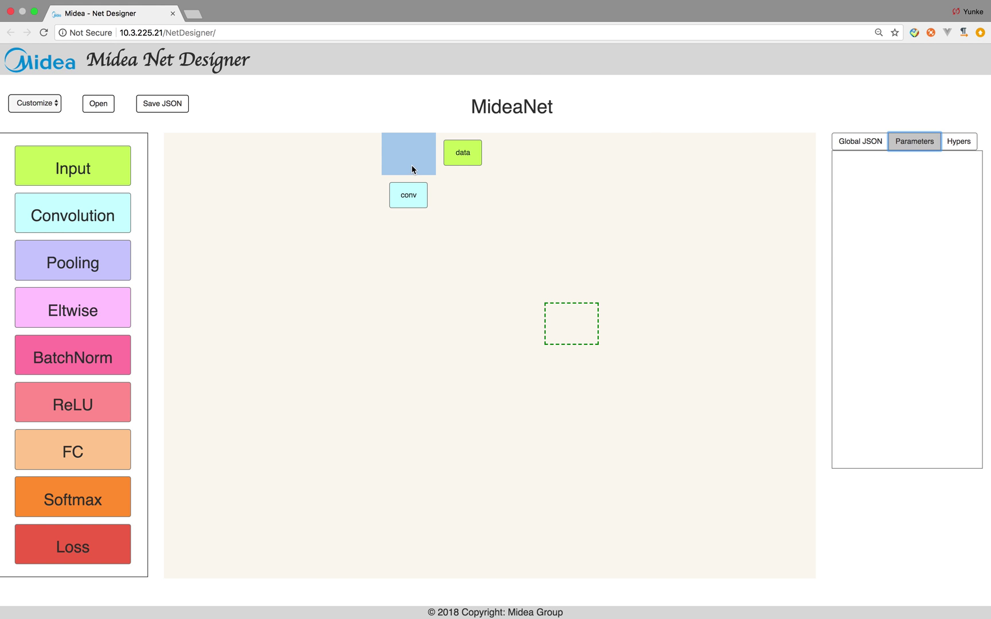
pyautogui.click(409, 162)
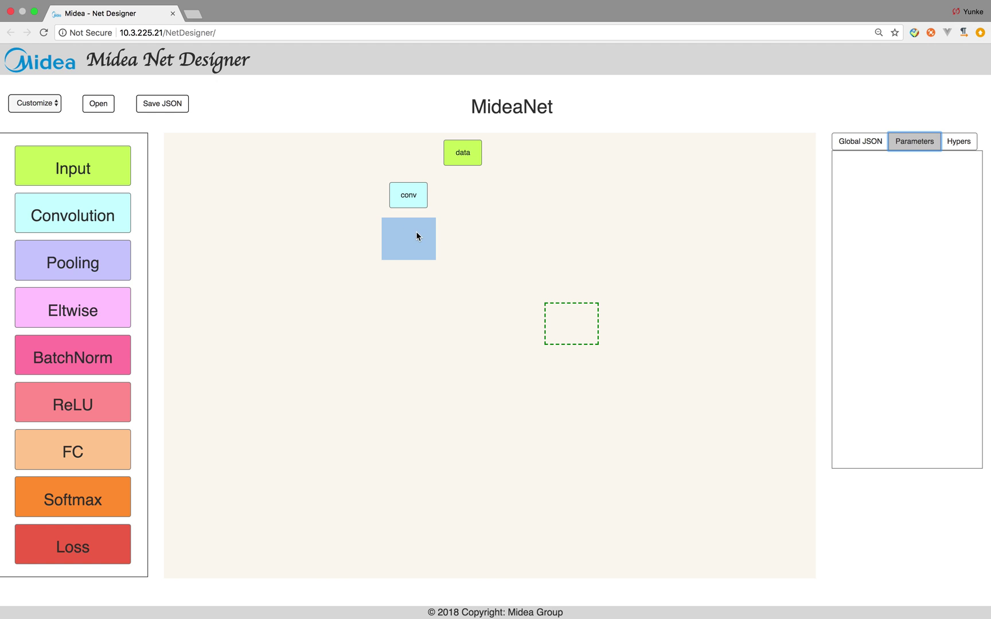
pyautogui.click(409, 198)
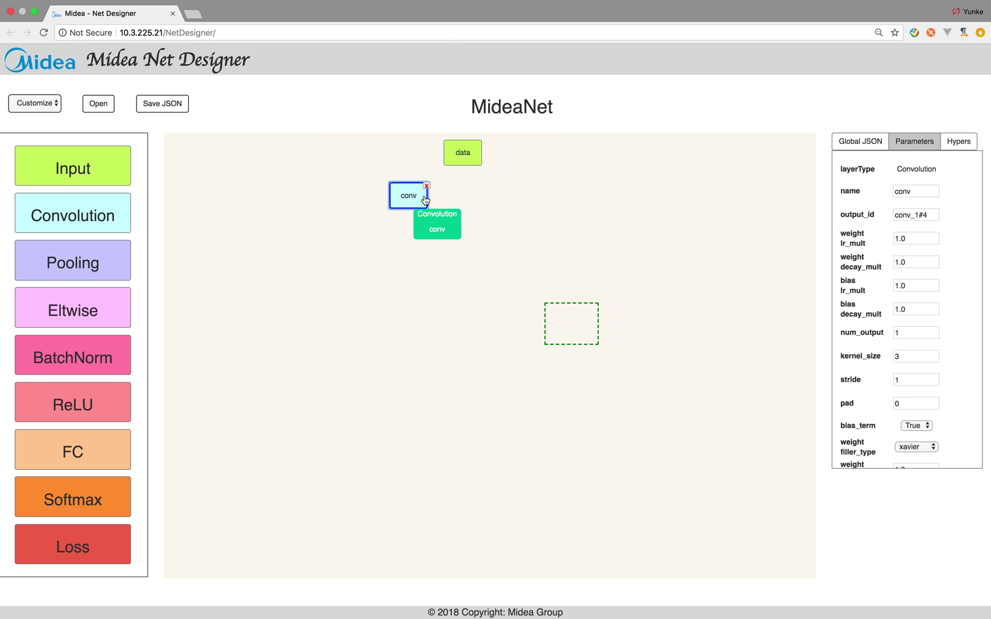
pyautogui.scroll(-3, 879, 261)
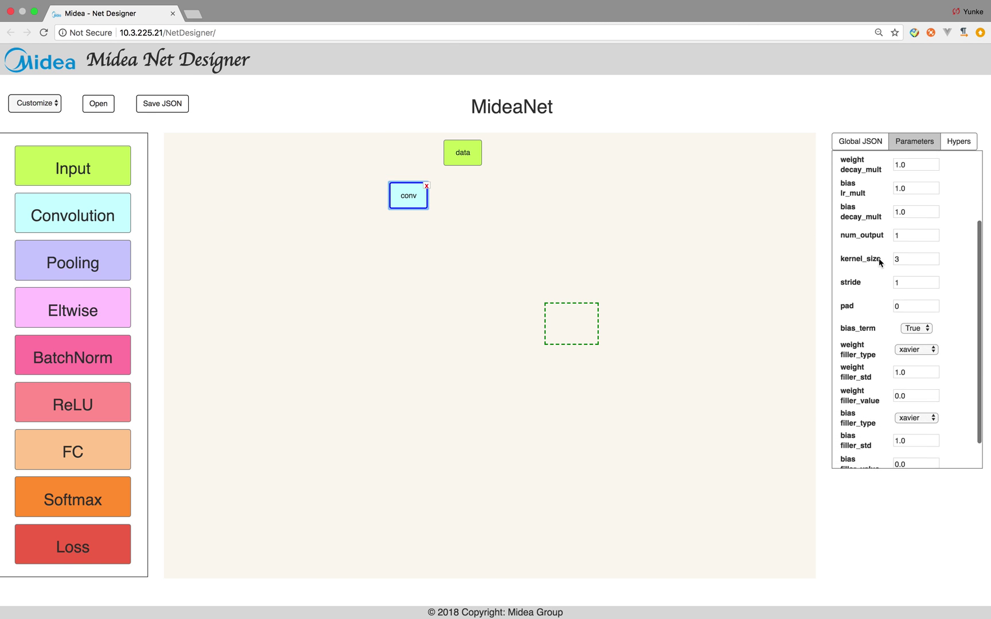
pyautogui.scroll(4, 879, 262)
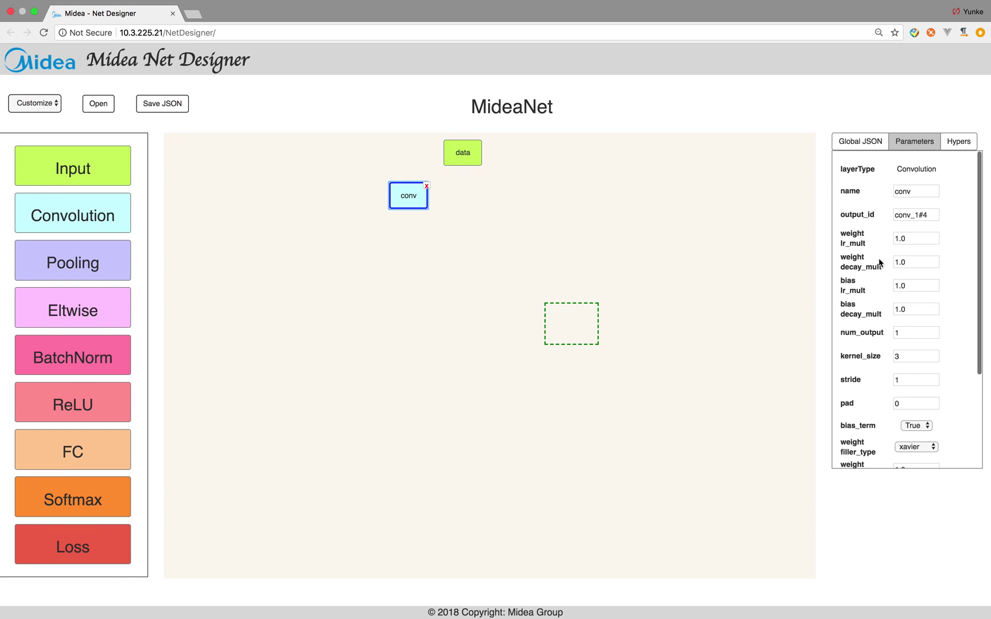
pyautogui.scroll(-4, 879, 262)
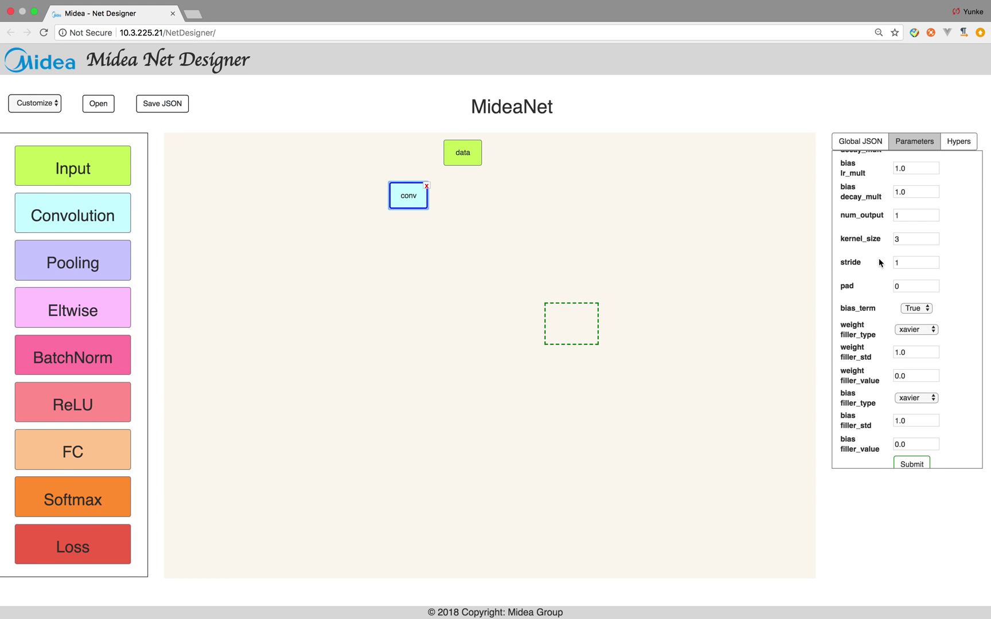
pyautogui.scroll(3, 881, 287)
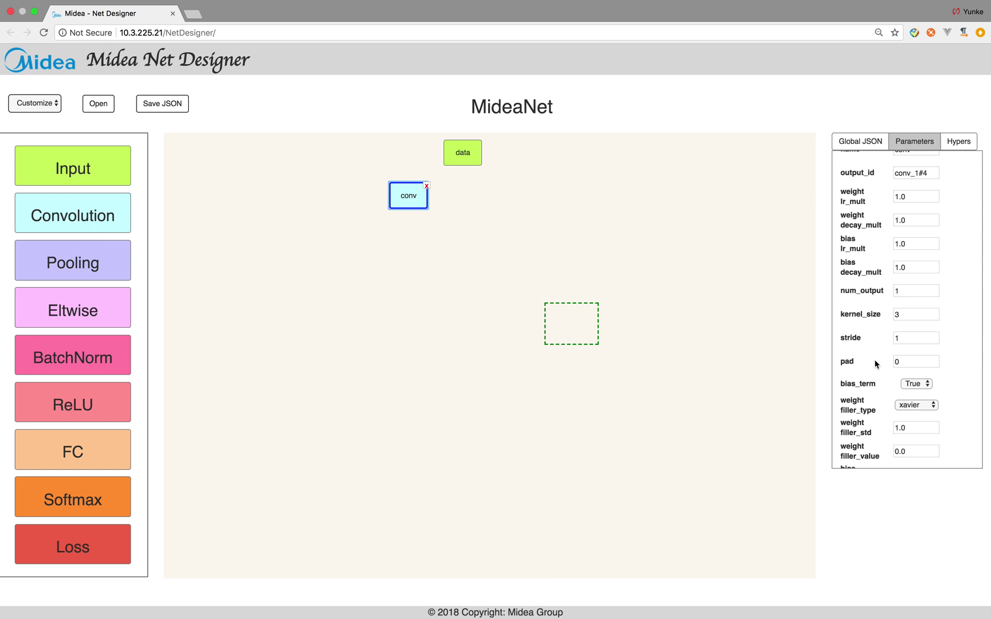
pyautogui.scroll(-3, 880, 371)
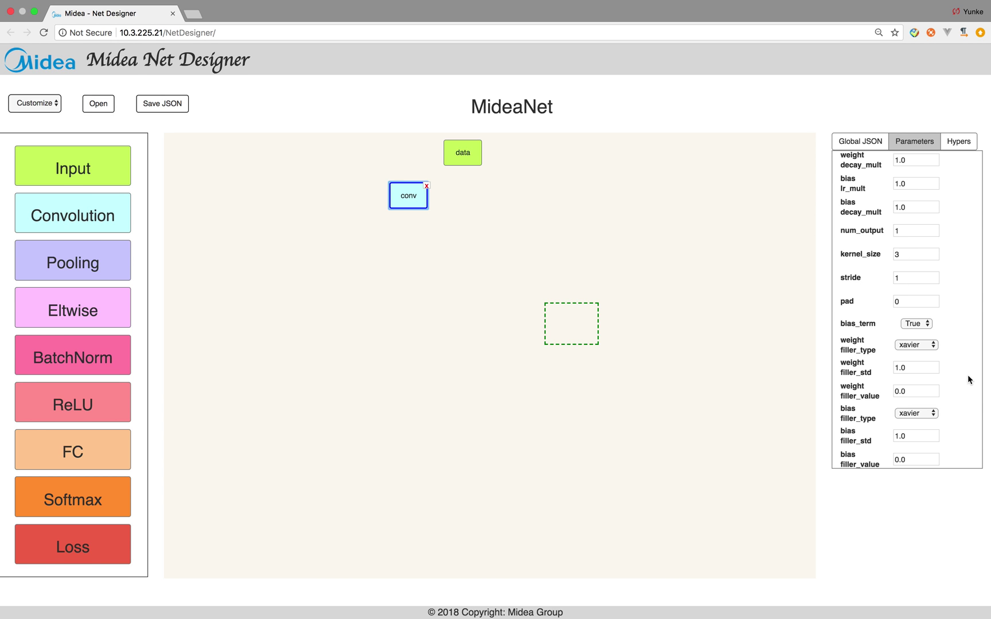
pyautogui.scroll(-1, 899, 419)
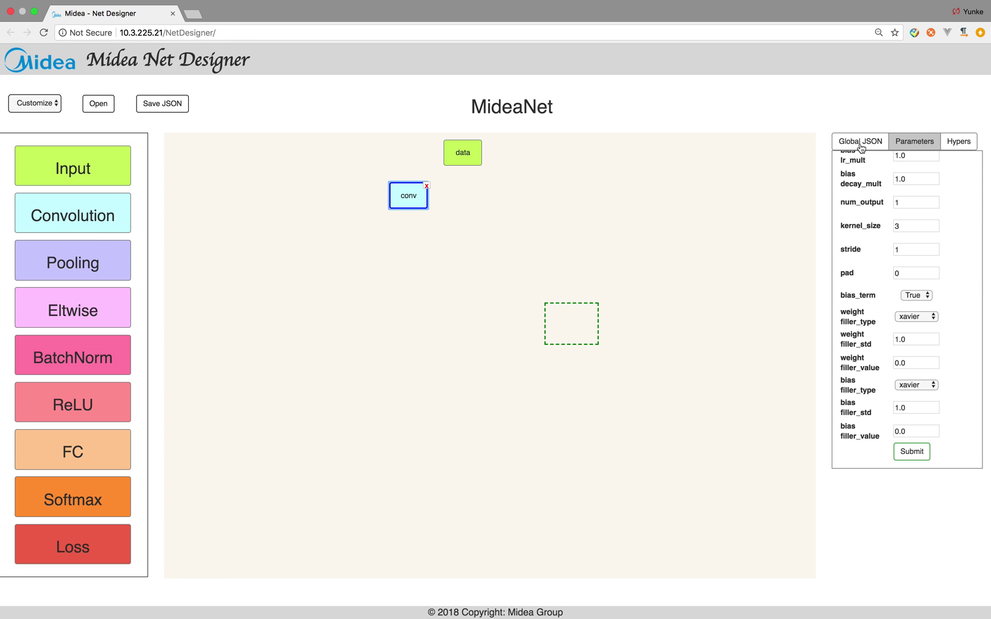
pyautogui.moveTo(274, 133); pyautogui.dragTo(222, 165)
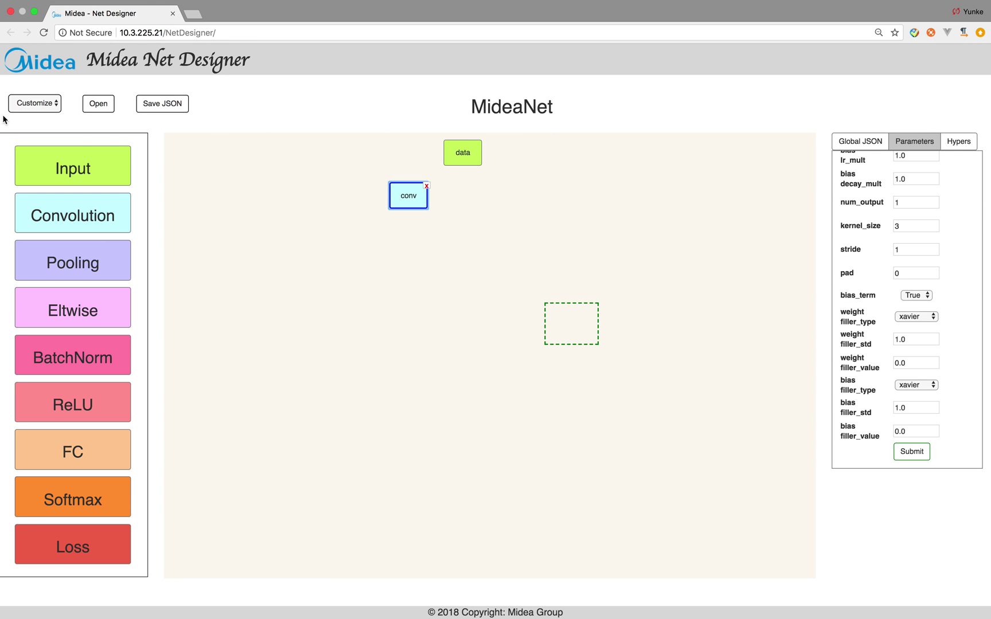
# Step: Load the predefined ResNet50 network and look through its layer graph
pyautogui.click(55, 104)
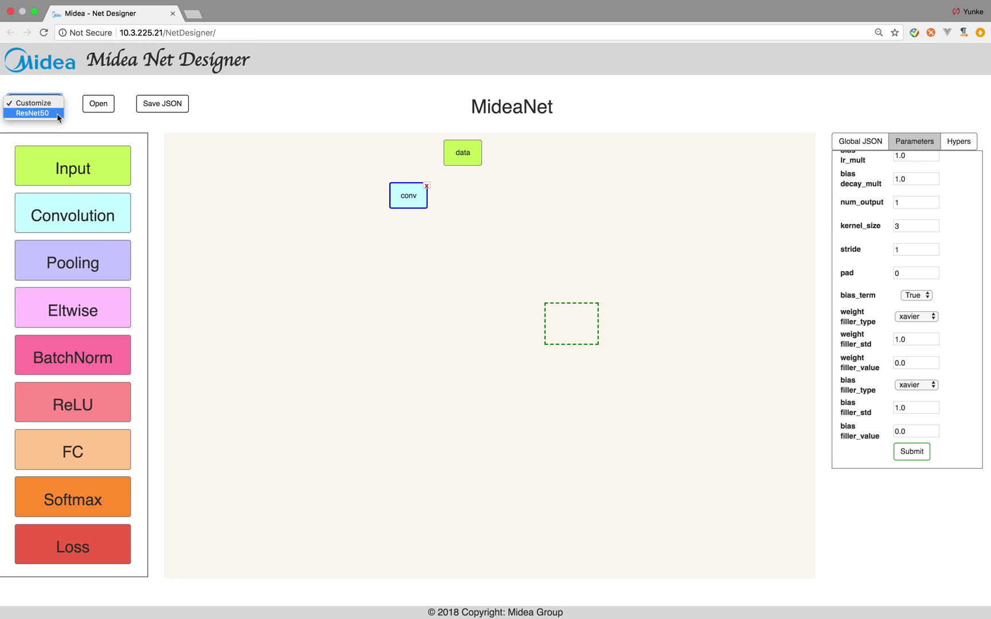
pyautogui.click(38, 113)
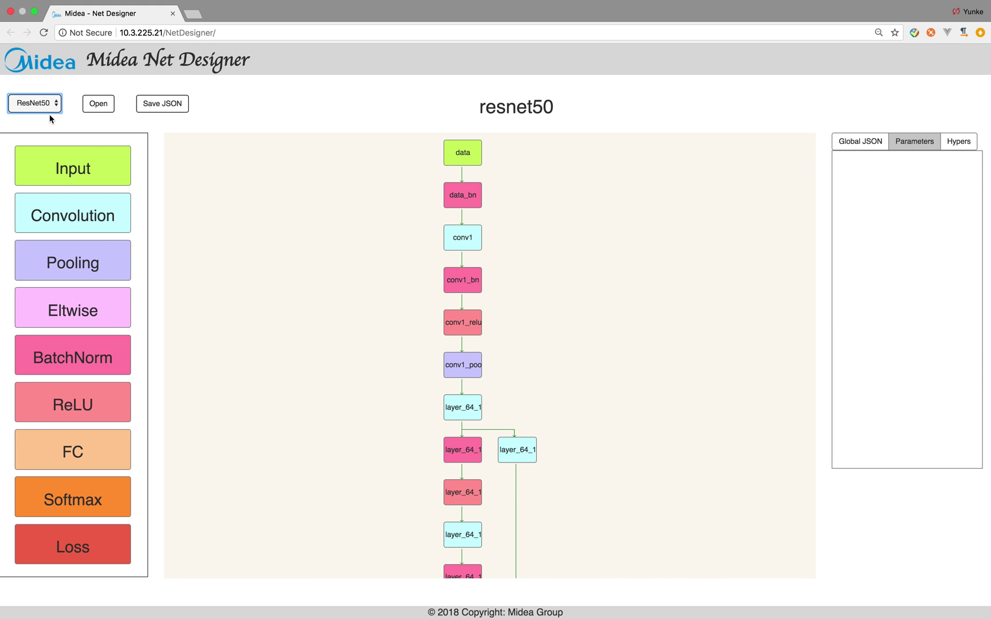
pyautogui.scroll(-15, 278, 264)
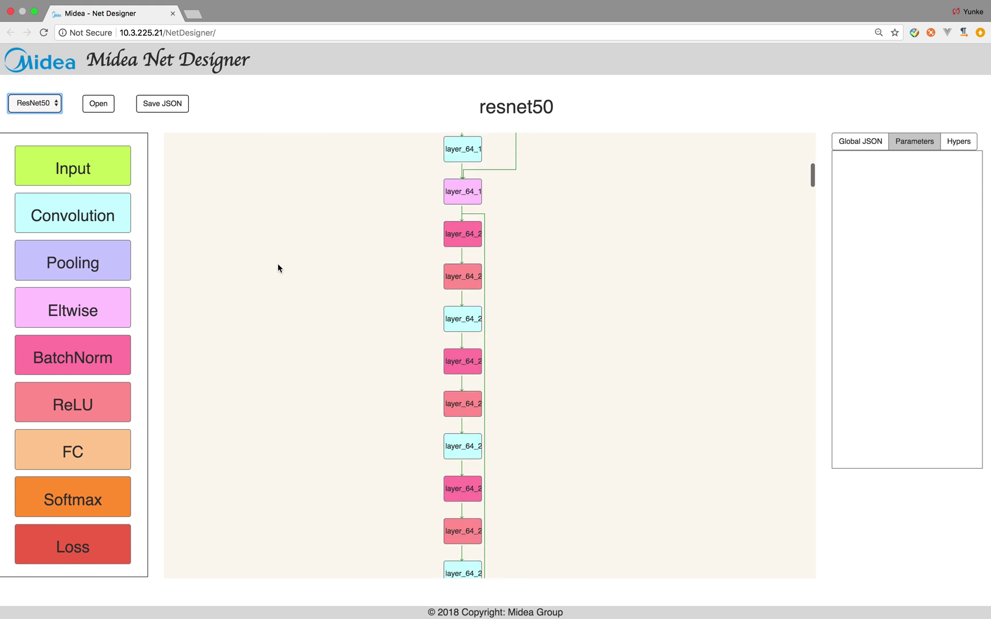
pyautogui.scroll(15, 278, 267)
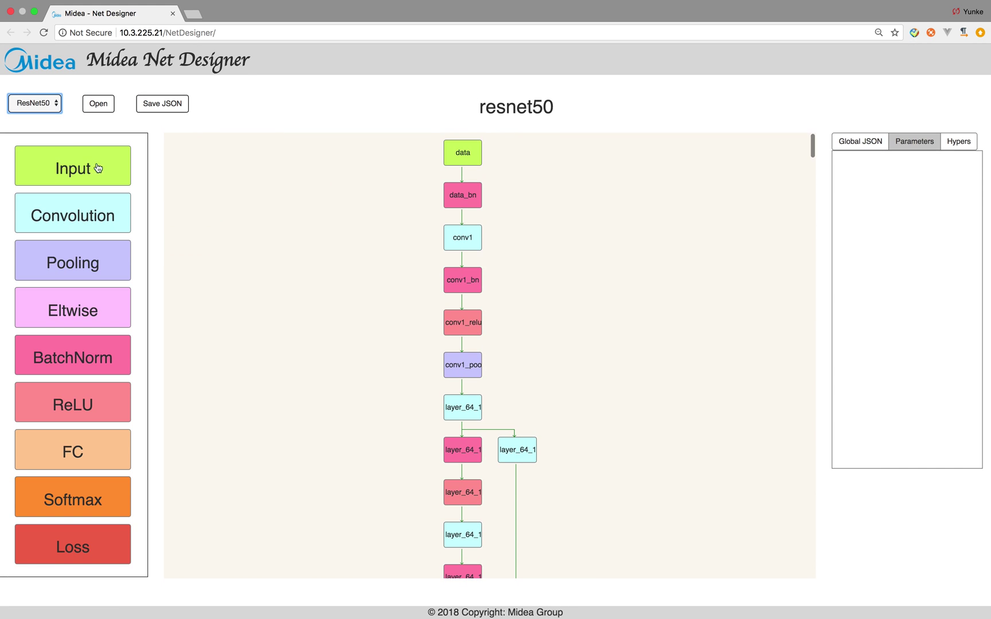
# Step: Switch the network template back to Customize to start from an empty grid
pyautogui.click(49, 110)
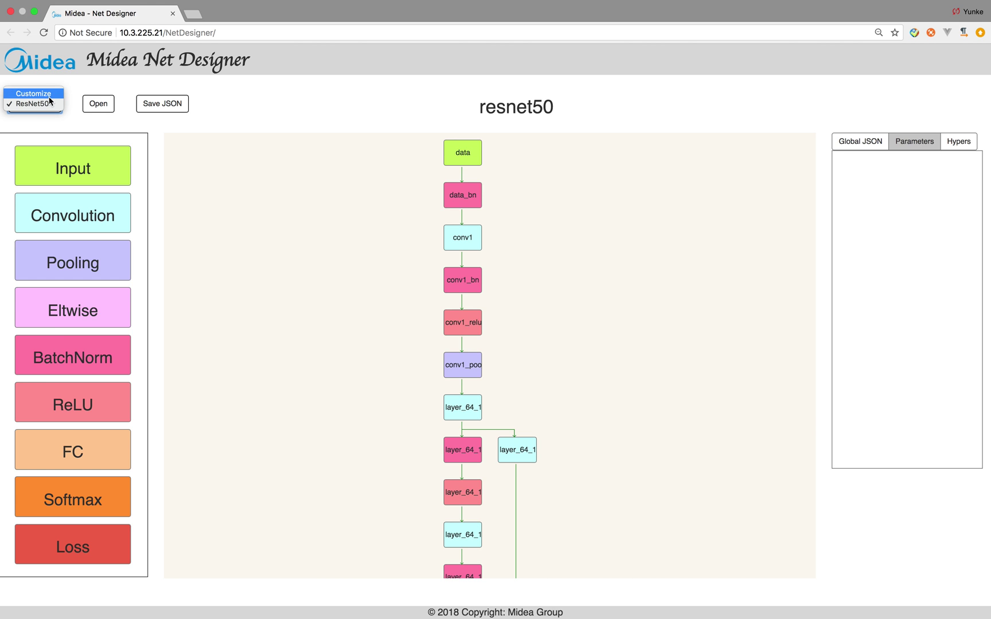
pyautogui.click(217, 122)
pyautogui.click(53, 109)
pyautogui.click(50, 97)
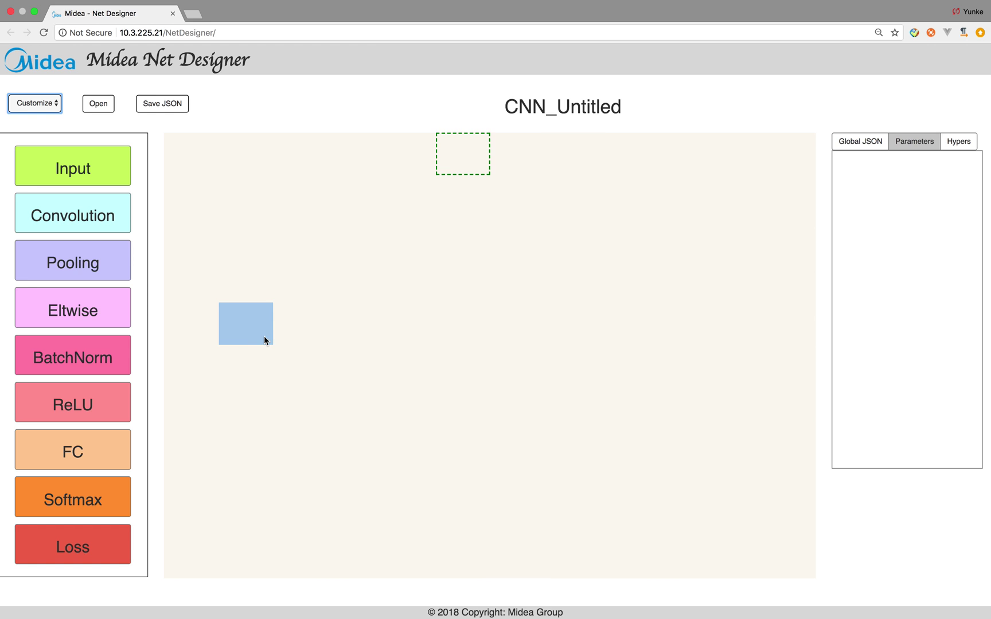
# Step: Load the saved network file CNN_Untitled (9).json from the Downloads folder
pyautogui.click(97, 104)
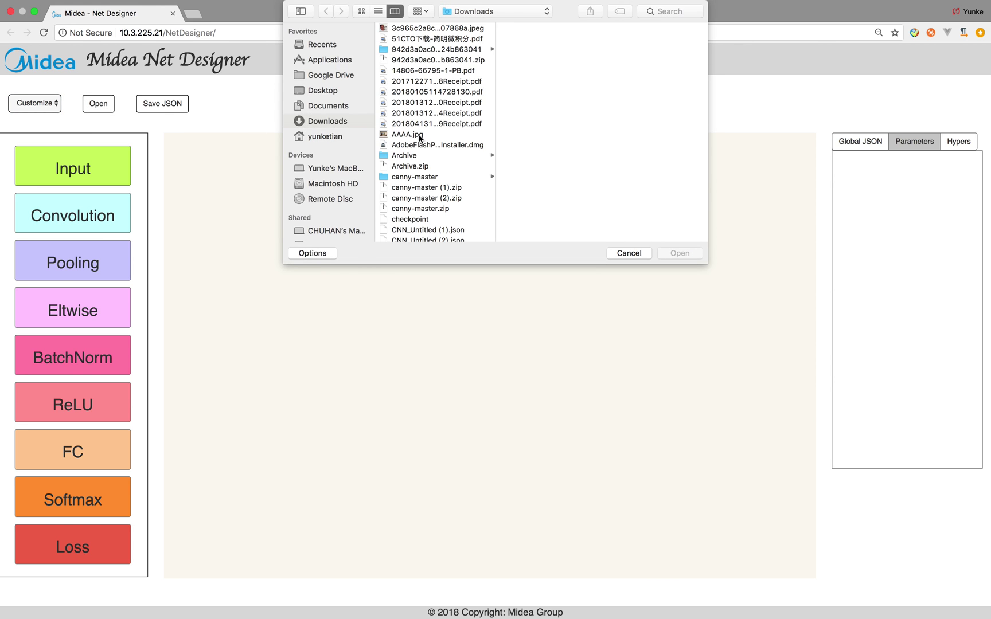
pyautogui.scroll(-10, 395, 147)
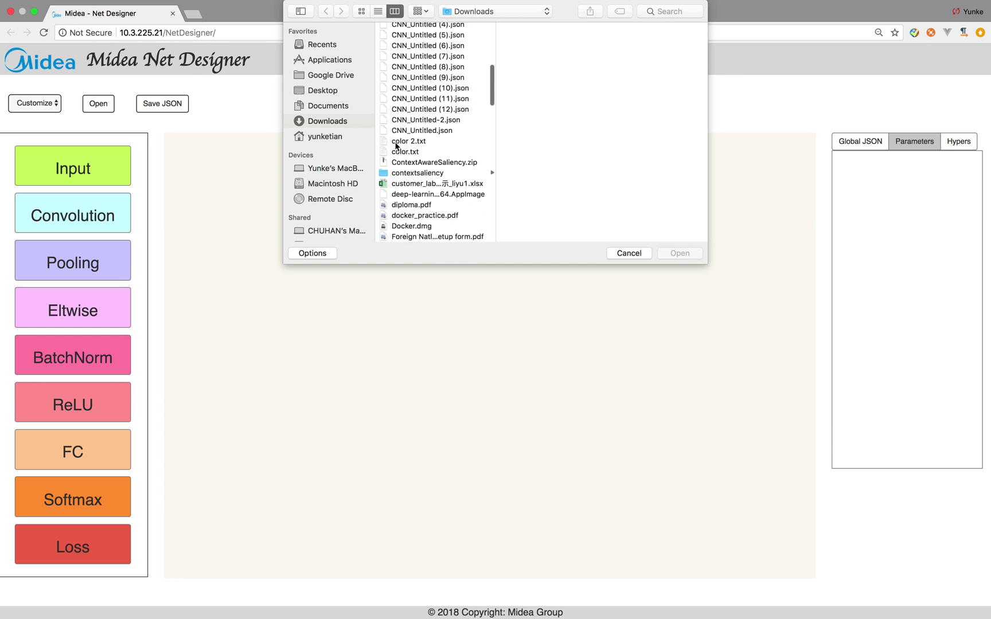
pyautogui.click(419, 80)
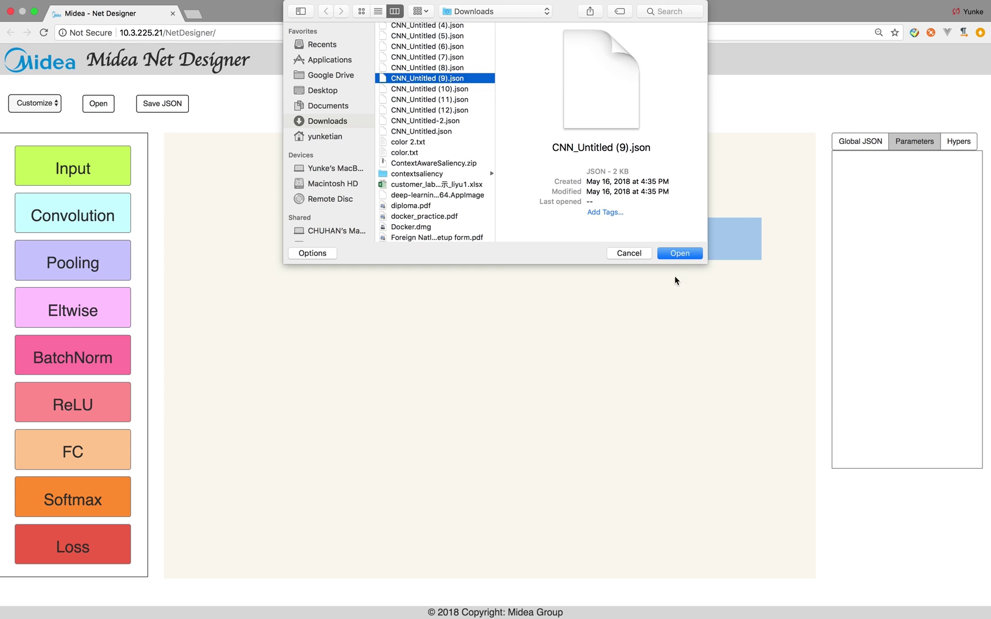
pyautogui.click(680, 253)
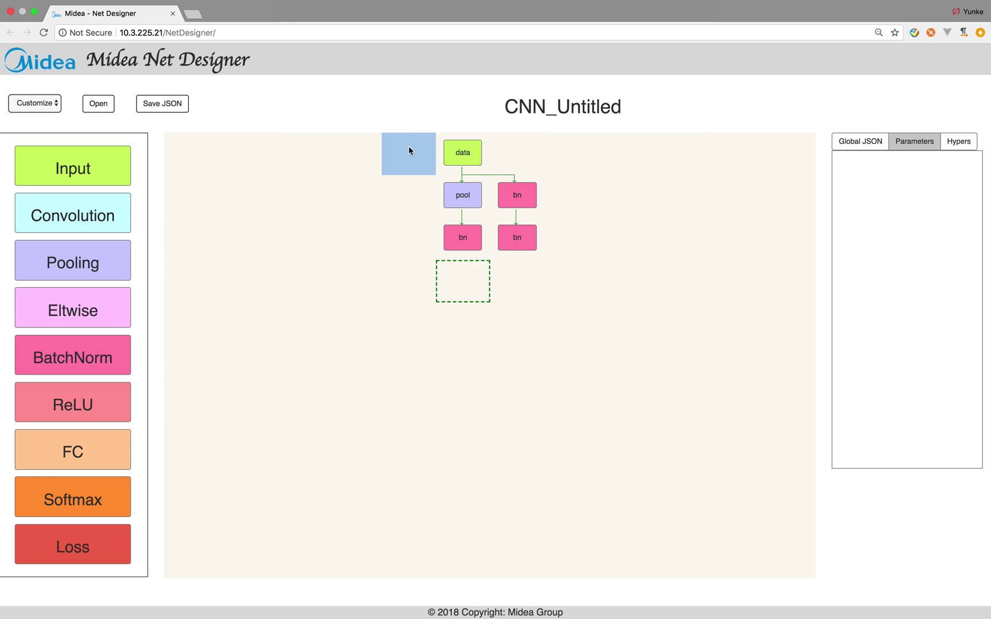
pyautogui.moveTo(473, 281); pyautogui.dragTo(473, 281)
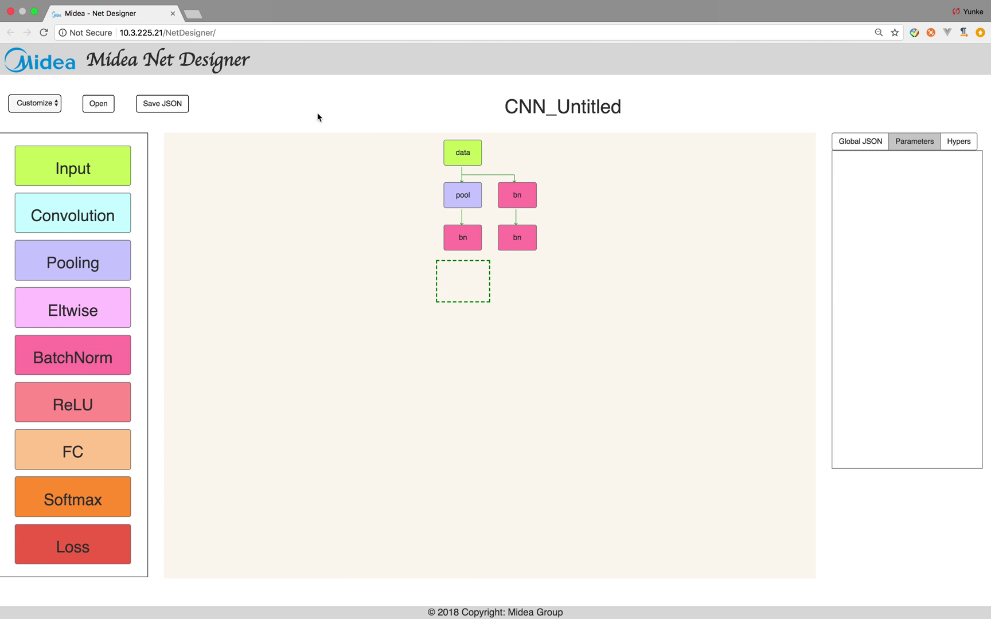
# Step: Add Convolution, Pooling and Eltwise layers below the loaded network and connect the bn layer under pool to conv
pyautogui.moveTo(463, 152); pyautogui.dragTo(461, 261)
pyautogui.click(50, 228)
pyautogui.click(61, 264)
pyautogui.click(88, 308)
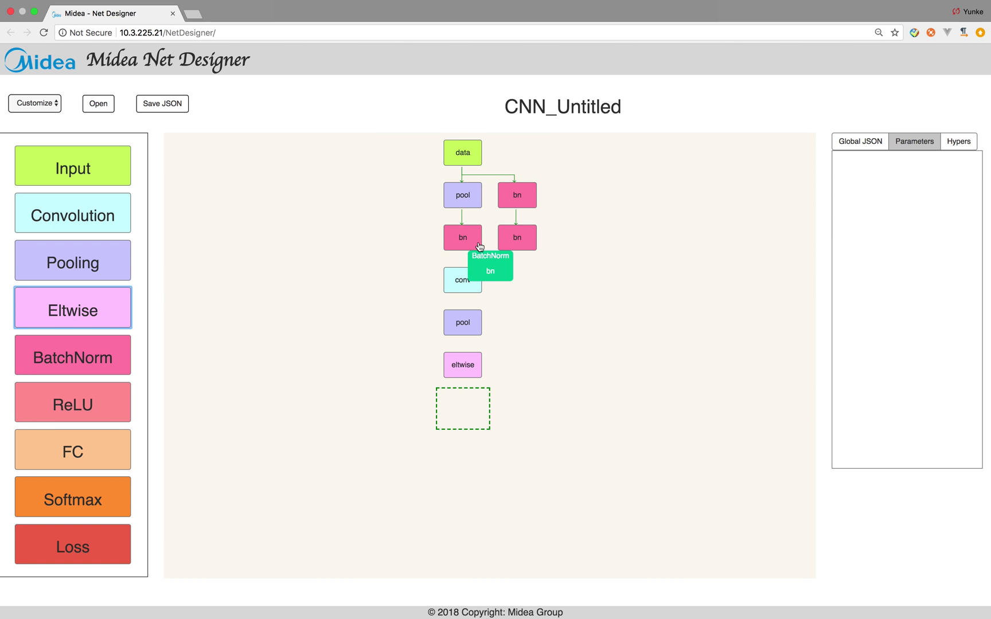
pyautogui.moveTo(460, 246); pyautogui.dragTo(460, 279)
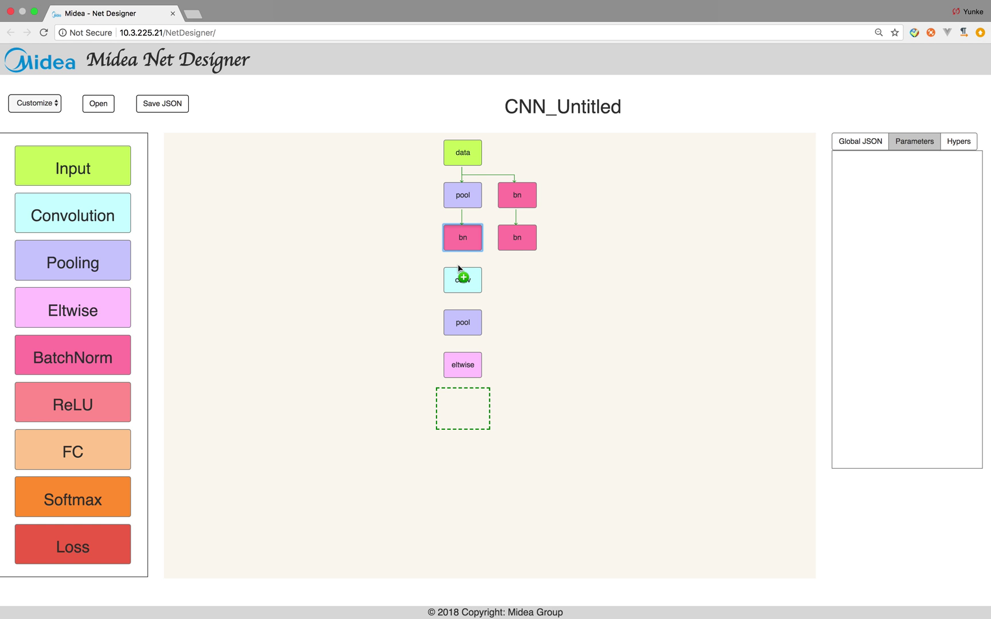
# Step: Glance at the global JSON of the extended network and save the network as a JSON file
pyautogui.click(888, 151)
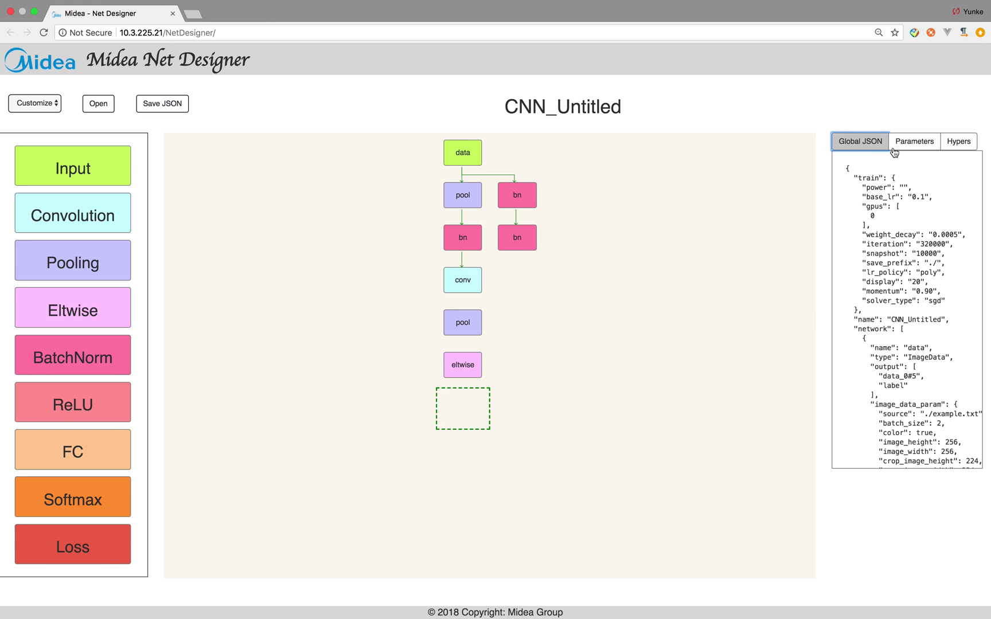
pyautogui.click(914, 142)
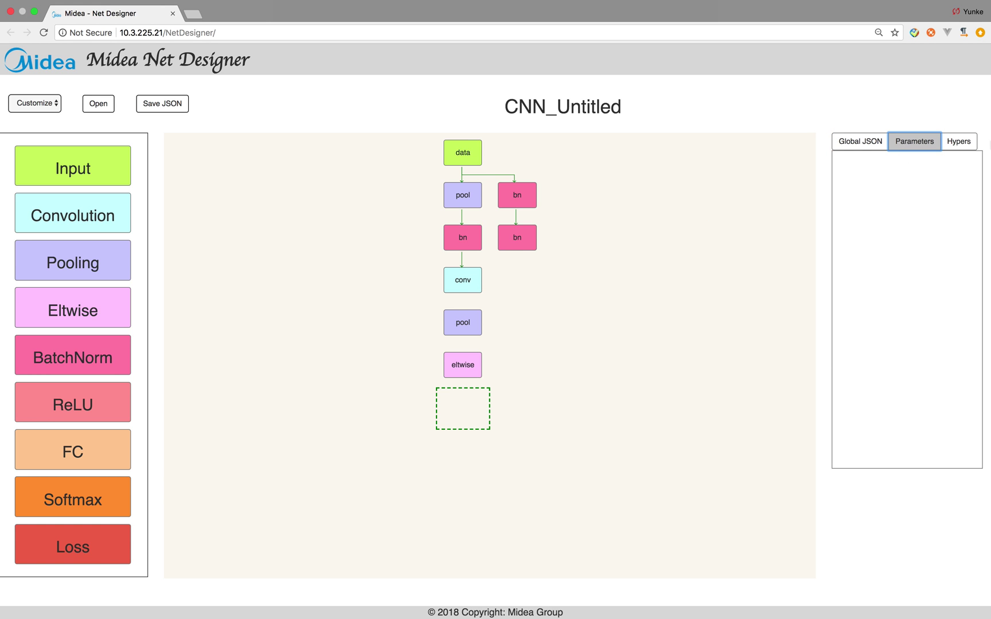
pyautogui.click(169, 109)
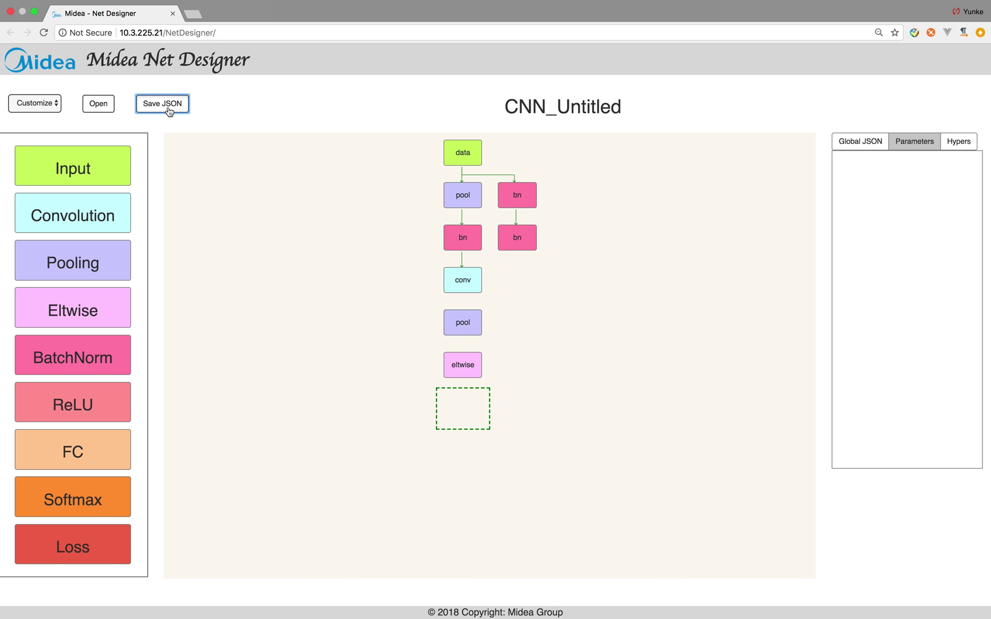
# Step: Review the global JSON, highlighting it from the train settings into the data layer, and dismiss the download notice
pyautogui.click(847, 148)
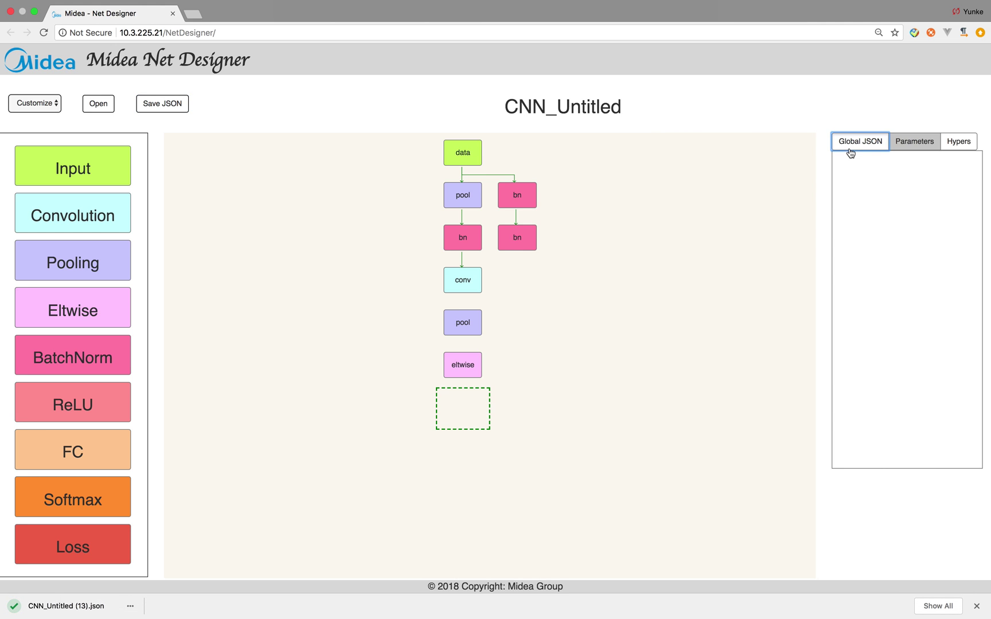
pyautogui.keyDown('ctrl'); pyautogui.scroll(5, 846, 152); pyautogui.keyUp('ctrl')
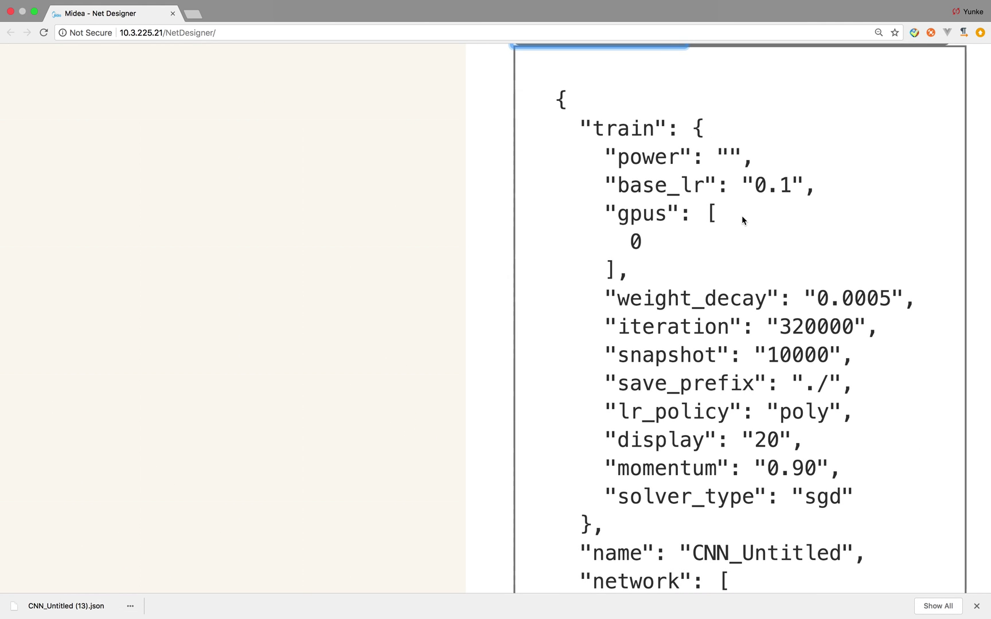
pyautogui.keyDown('ctrl'); pyautogui.scroll(-5, 738, 214); pyautogui.keyUp('ctrl')
pyautogui.click(849, 176)
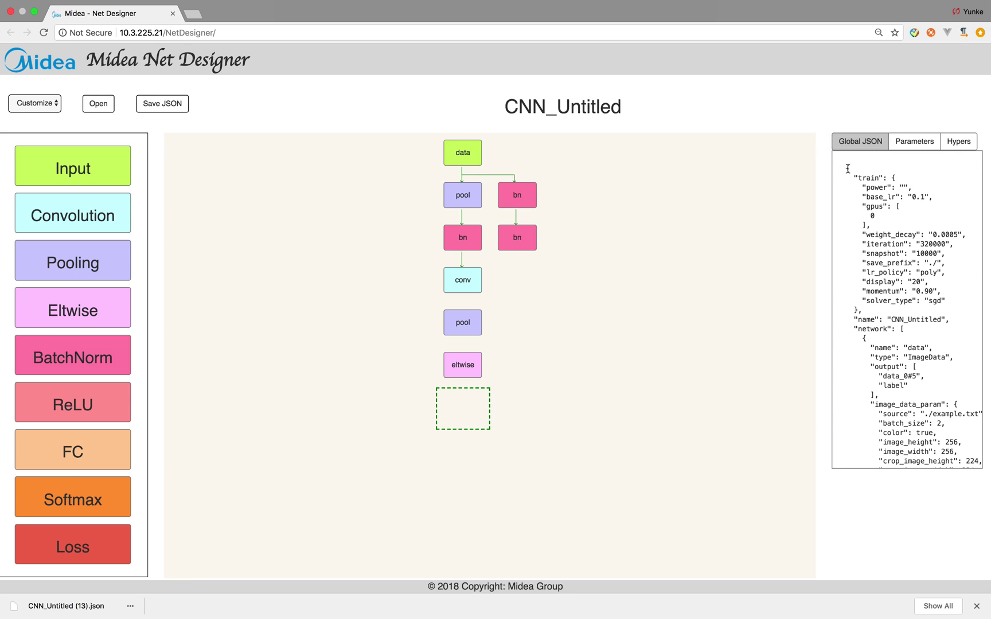
pyautogui.press('super+a')
pyautogui.moveTo(849, 177); pyautogui.dragTo(135, 568)
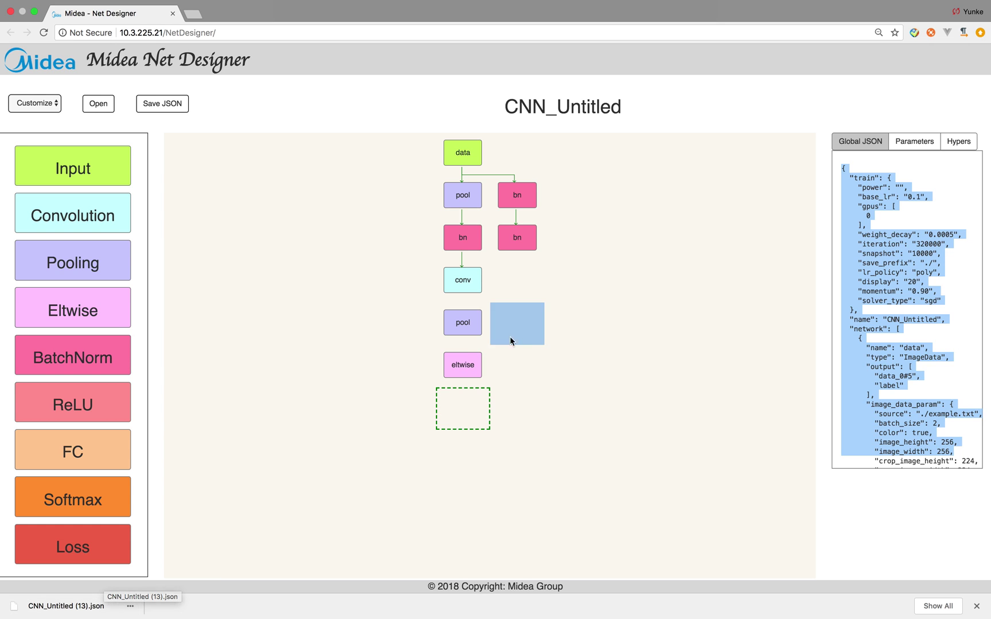
pyautogui.click(977, 607)
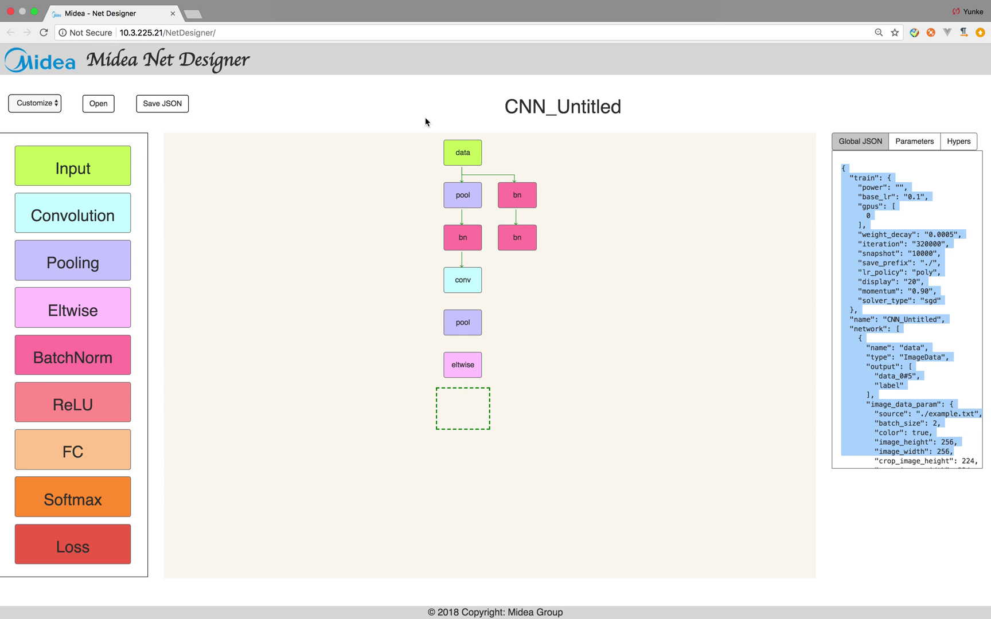
# Step: Reload the designer page to reset the network and show its hyperparameters
pyautogui.moveTo(434, 173); pyautogui.dragTo(386, 134)
pyautogui.click(44, 32)
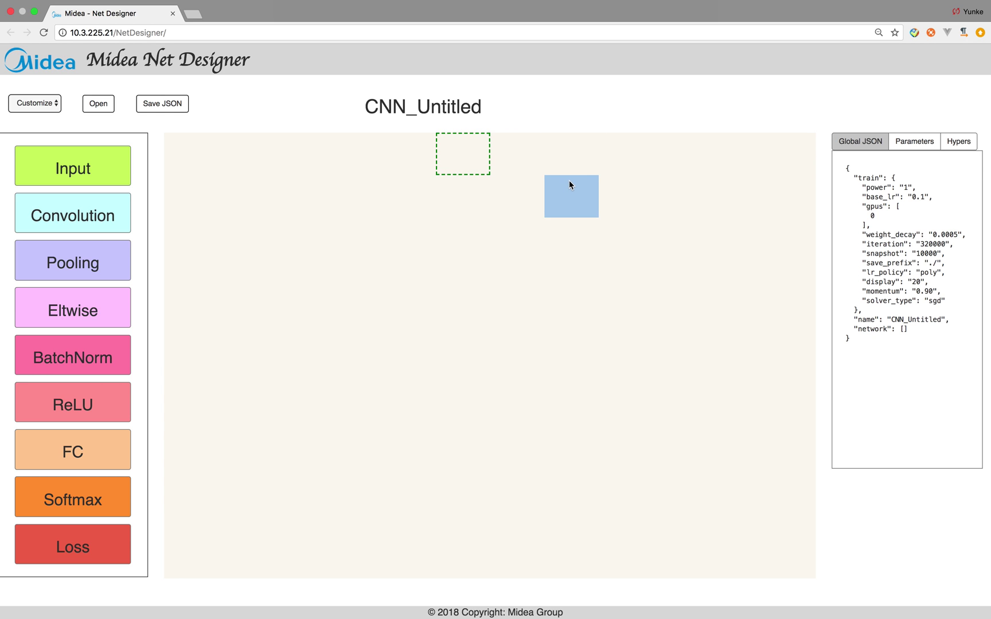
pyautogui.click(954, 150)
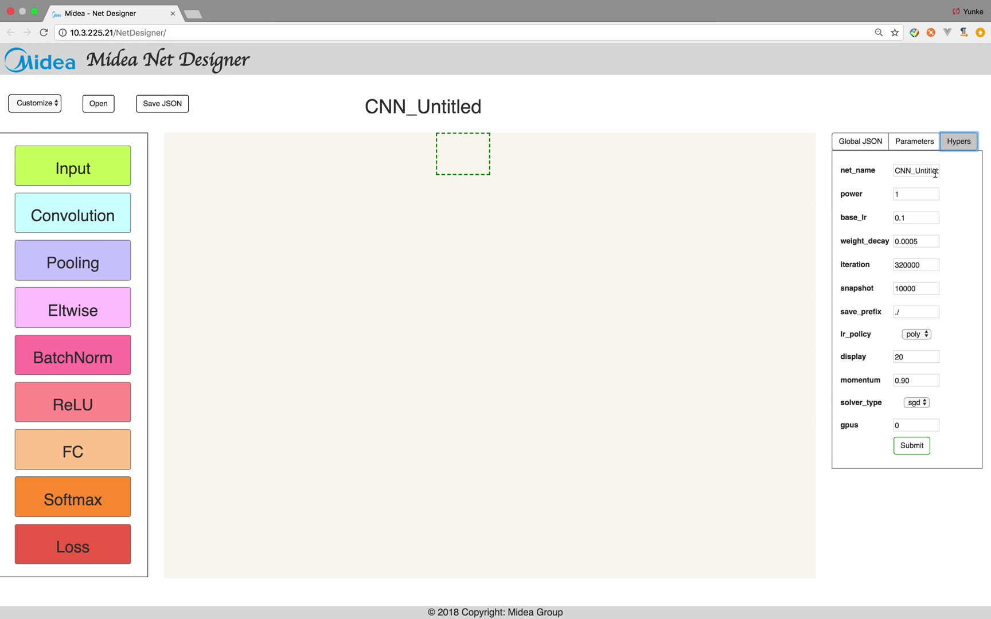
# Step: Set the network's net_name to MyMideaNet and its base_lr to 0.05 in the hyperparameters
pyautogui.doubleClick(934, 171)
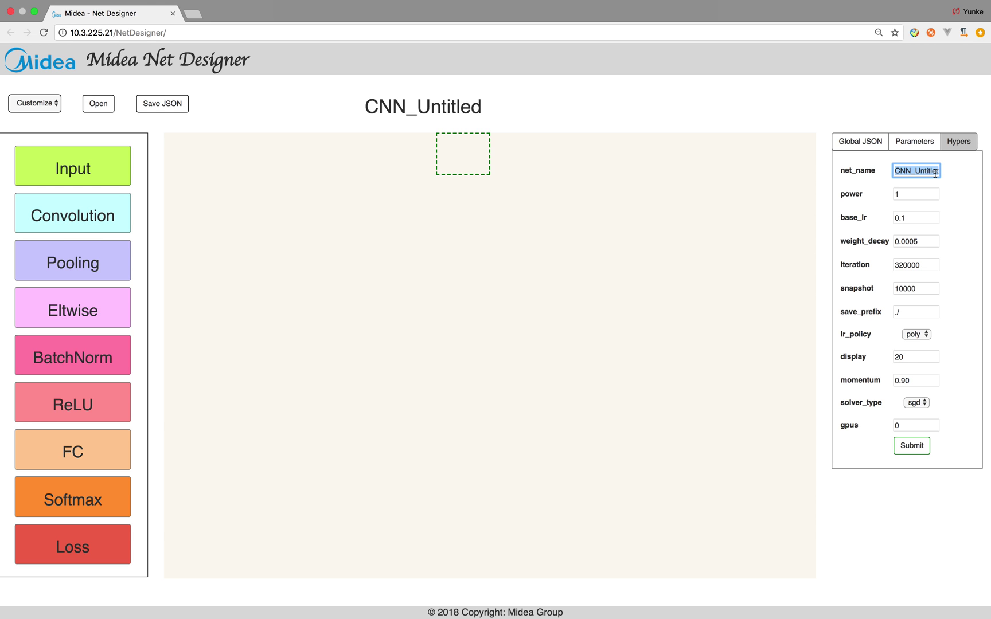
pyautogui.hotkey('ctrl', 'space')
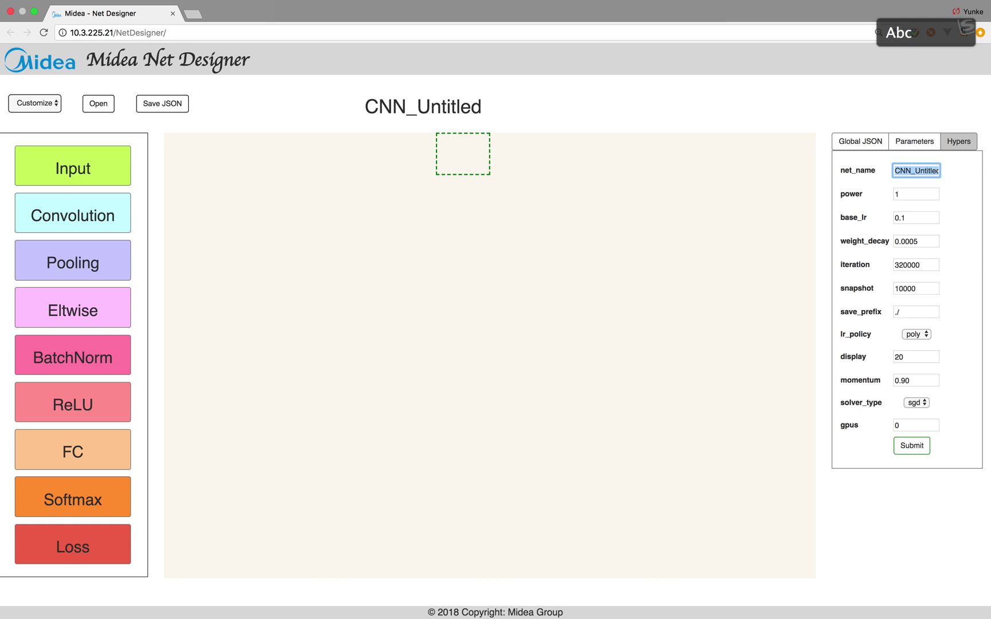
pyautogui.write('MyMideaNet')
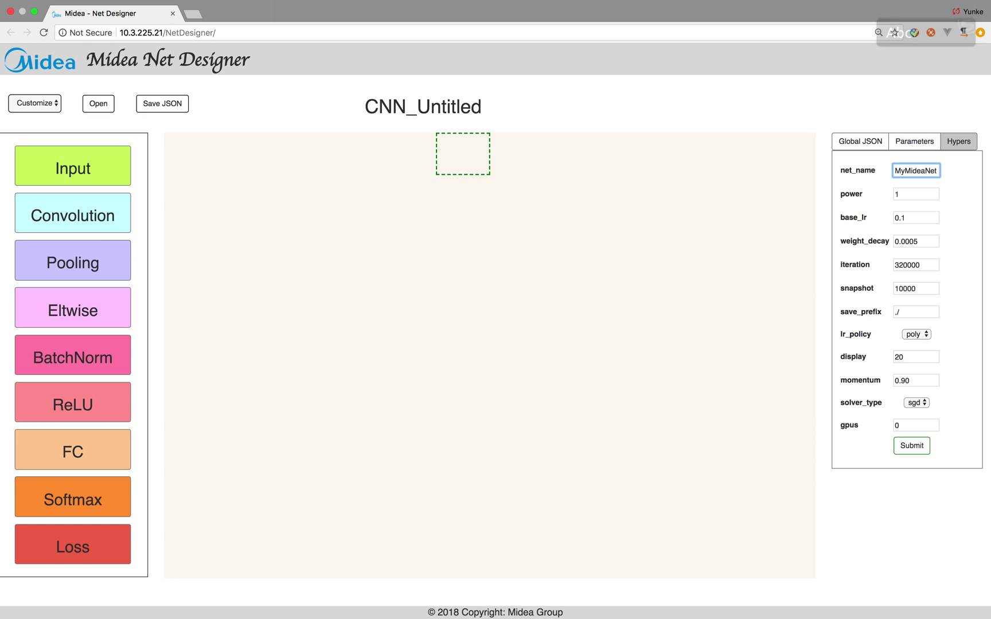
pyautogui.click(919, 218)
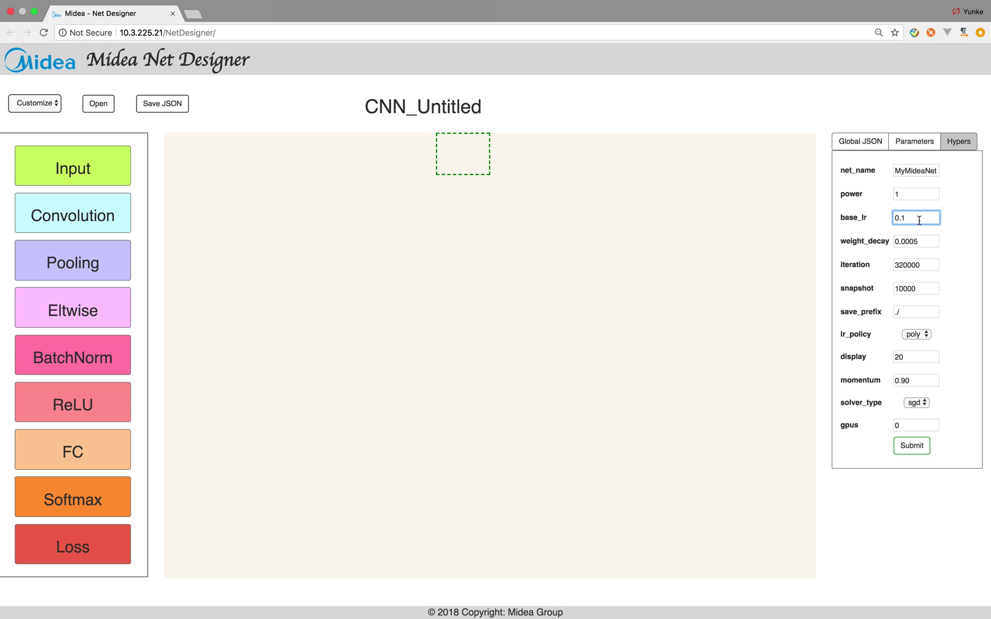
pyautogui.press('BackSpace')
pyautogui.write('05')
# Step: Set gpus to 1,2,3,4,5, submit the hyperparameters, and highlight the train settings in the global JSON
pyautogui.click(928, 425)
pyautogui.press('BackSpace')
pyautogui.write('1,2,3,4,5,')
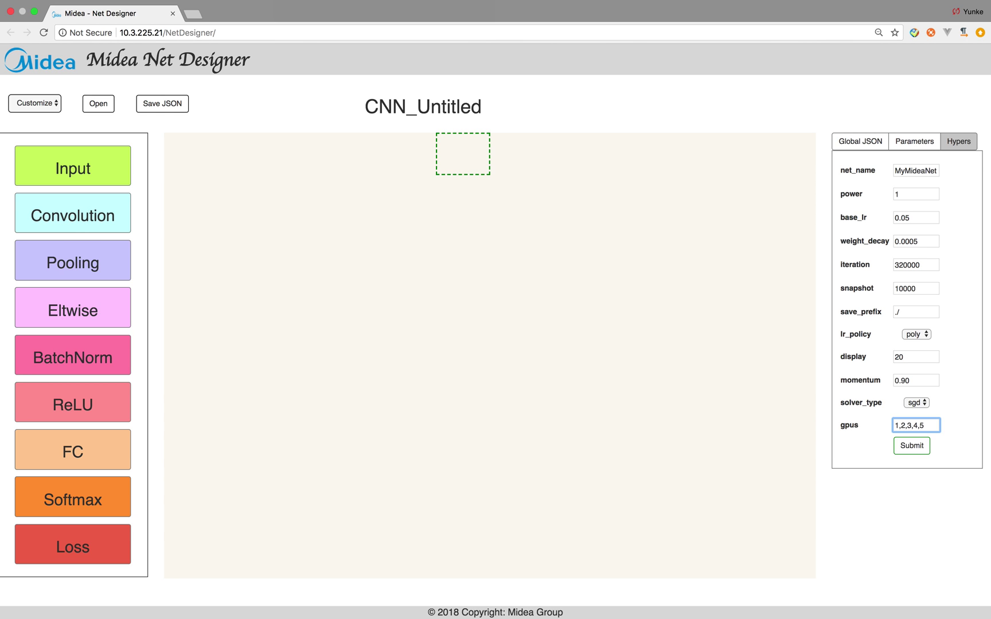
pyautogui.click(906, 445)
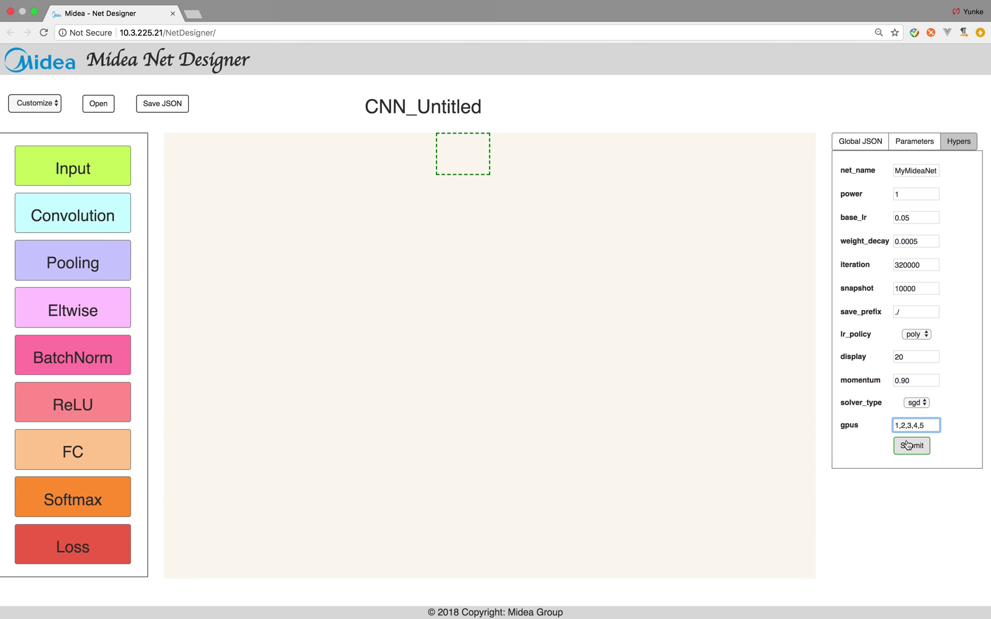
pyautogui.click(874, 150)
pyautogui.moveTo(854, 186); pyautogui.dragTo(945, 329)
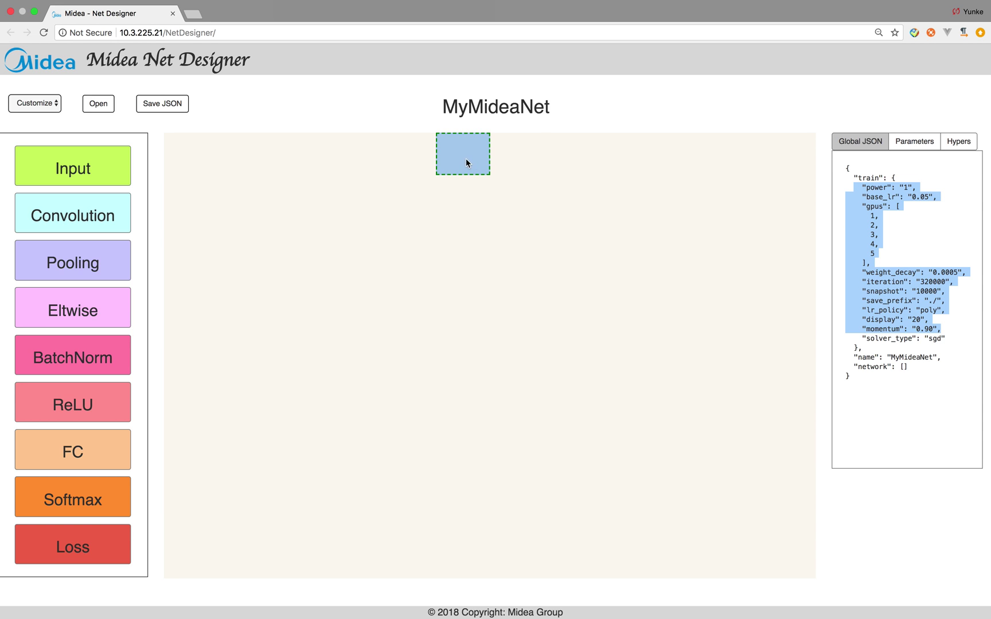
# Step: Add an Input layer to the empty network and set its batch_size to 64
pyautogui.click(86, 168)
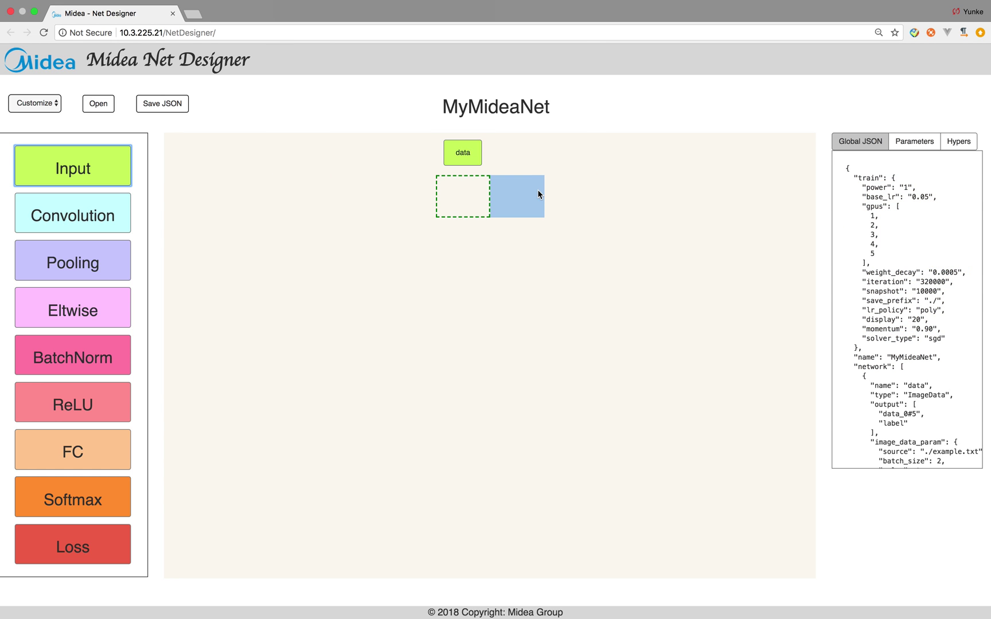
pyautogui.click(473, 163)
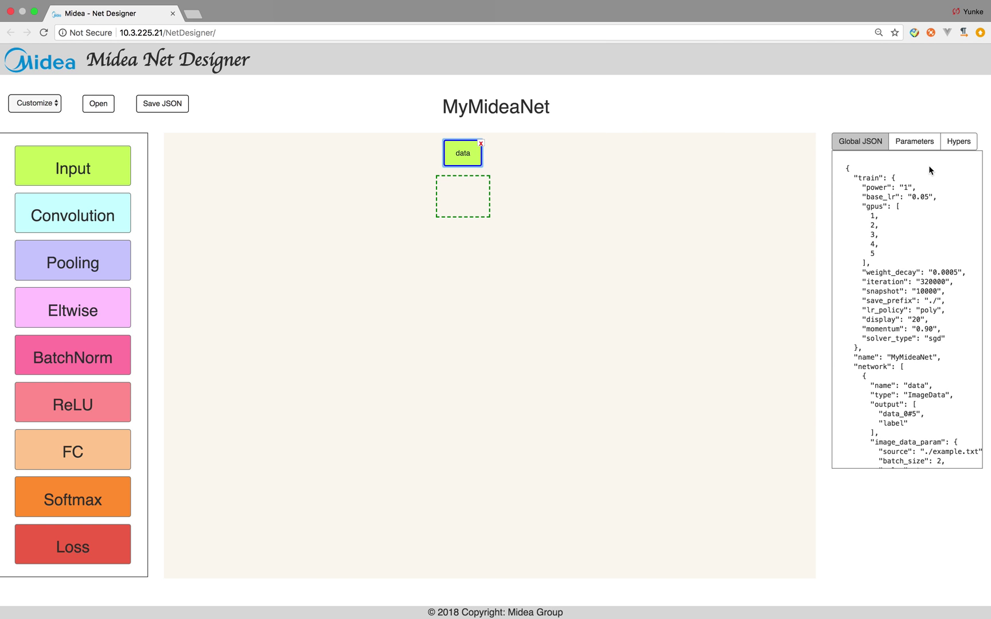
pyautogui.click(915, 143)
pyautogui.scroll(-2, 884, 200)
pyautogui.scroll(3, 880, 220)
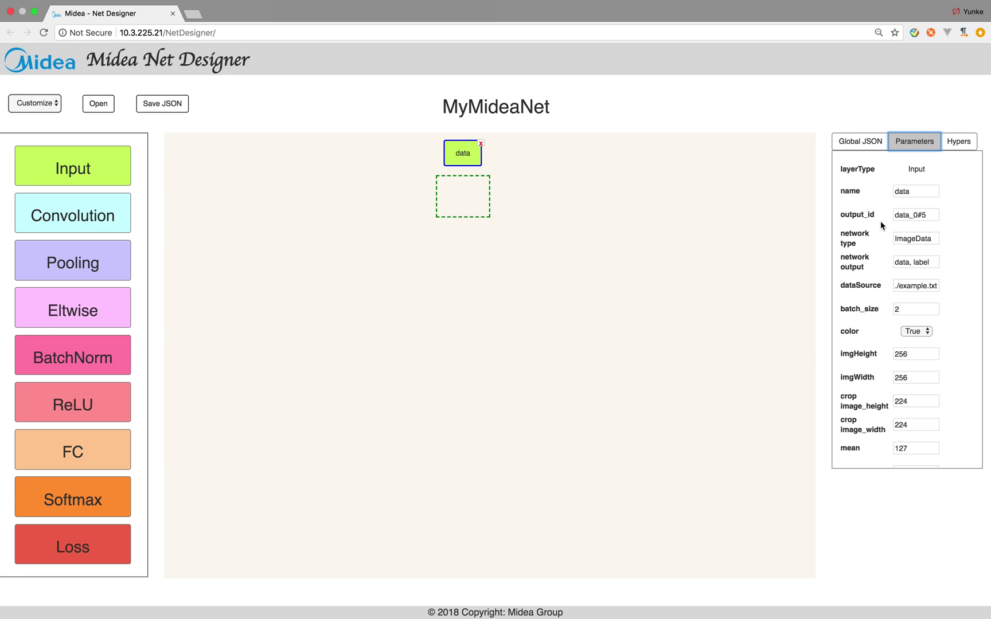
pyautogui.click(903, 310)
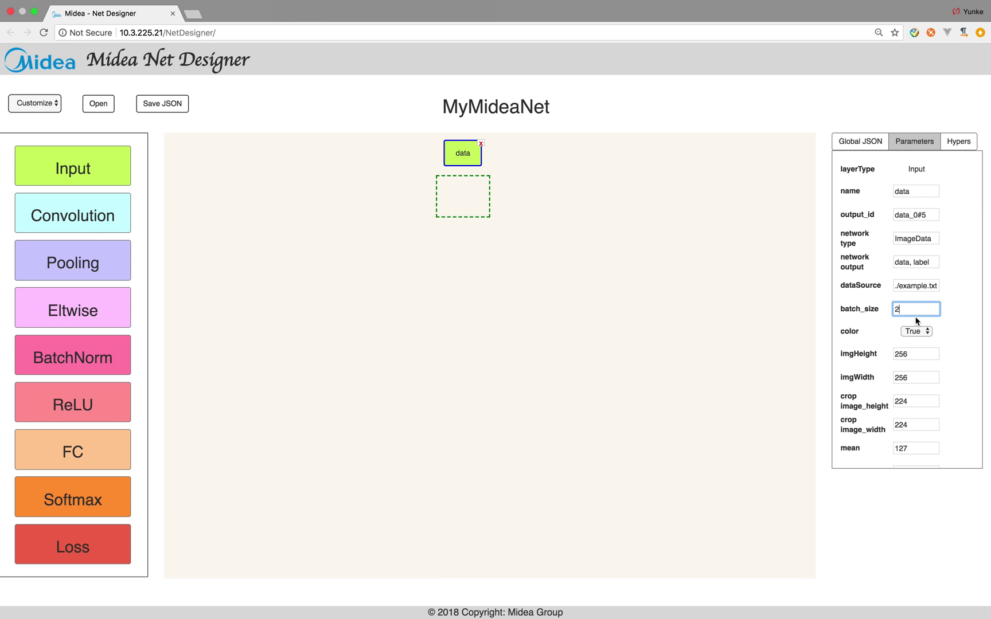
pyautogui.press('BackSpace')
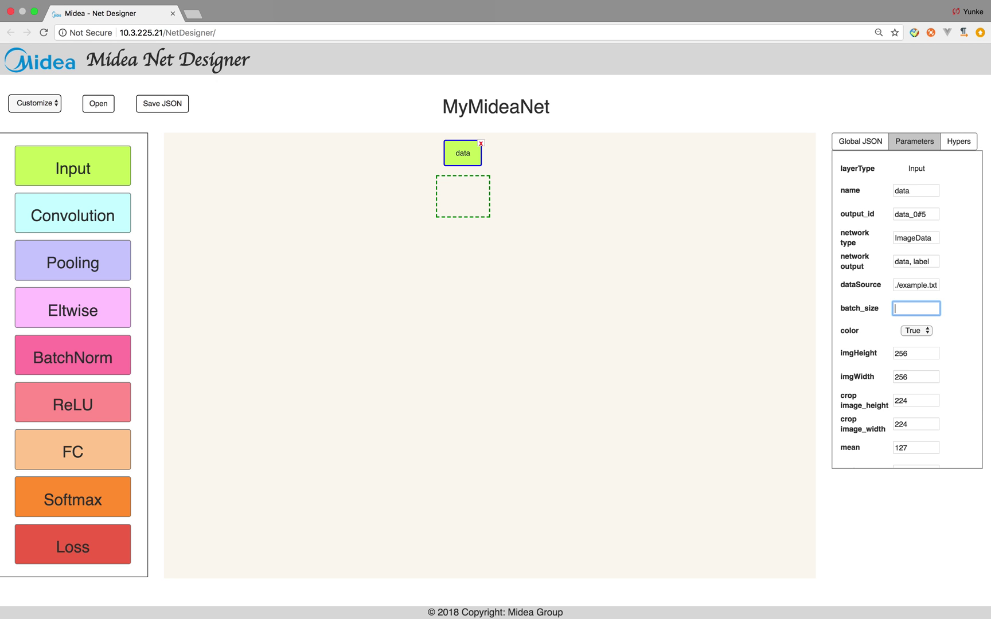
pyautogui.write('64')
# Step: Set the data layer's color to False, mean to 100 and scale to 0.8, and submit the parameters
pyautogui.scroll(1, 860, 318)
pyautogui.click(921, 331)
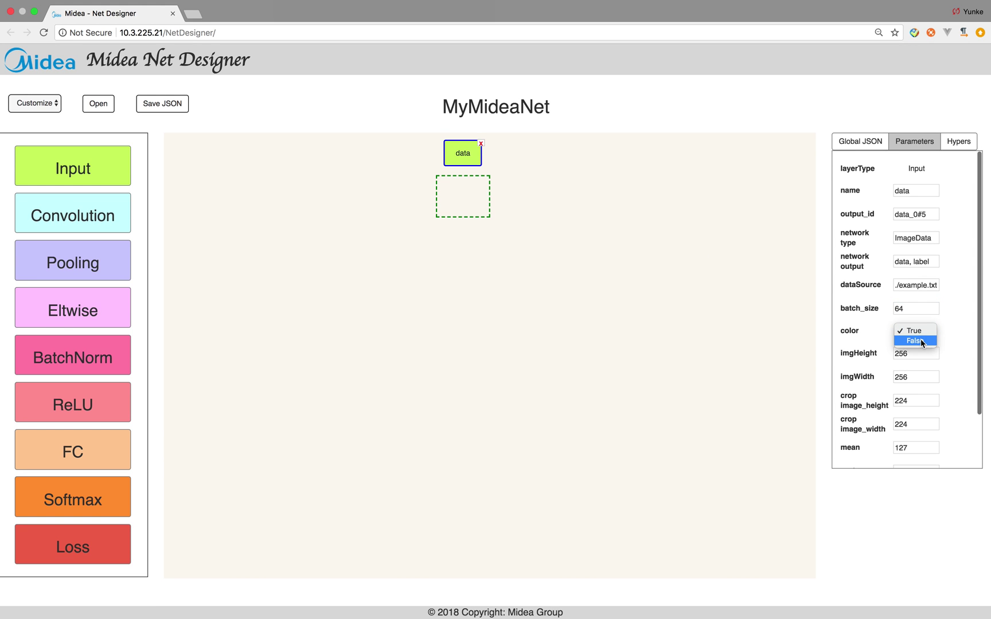
pyautogui.click(921, 342)
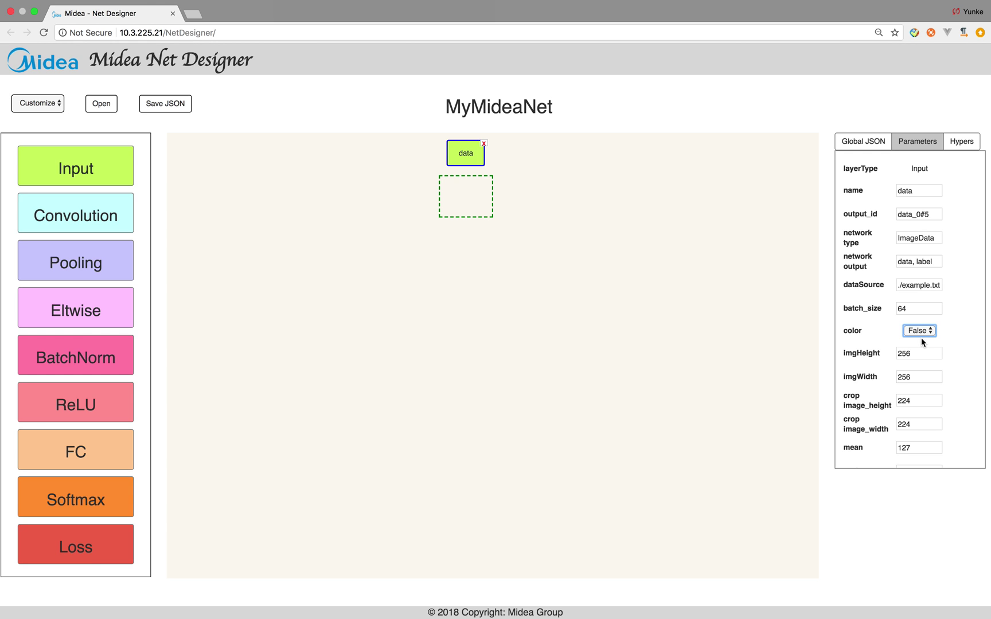
pyautogui.scroll(-2, 921, 338)
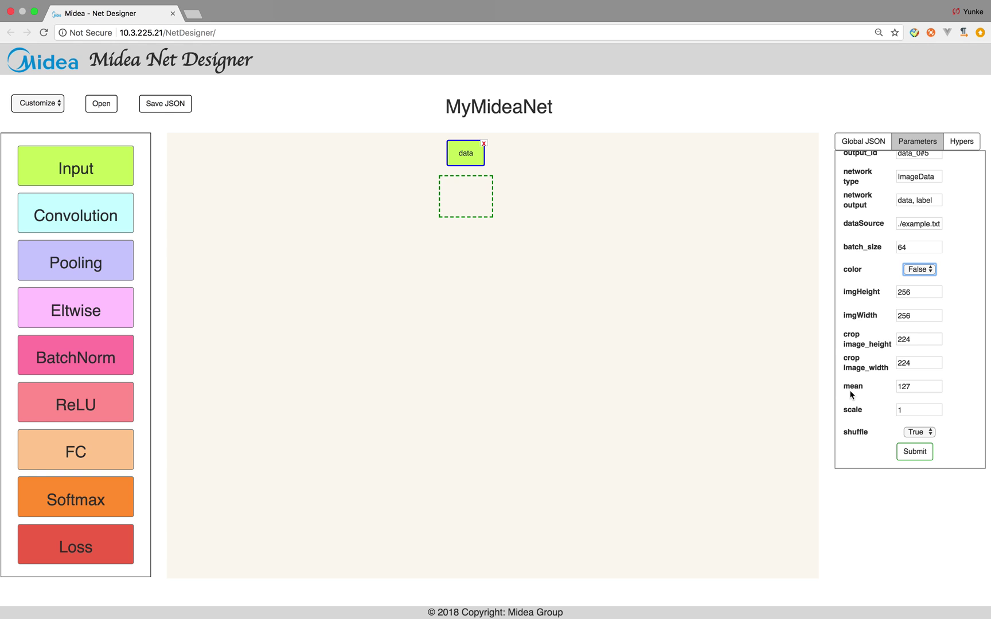
pyautogui.moveTo(911, 386); pyautogui.dragTo(889, 388)
pyautogui.write('100')
pyautogui.click(909, 407)
pyautogui.press('BackSpace')
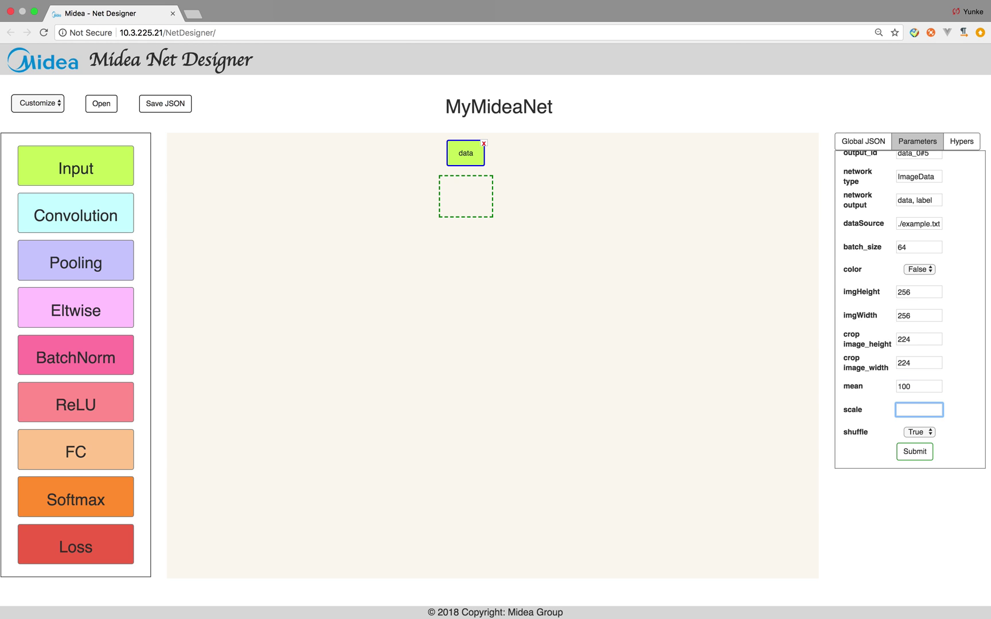
pyautogui.write('0.8')
pyautogui.click(919, 454)
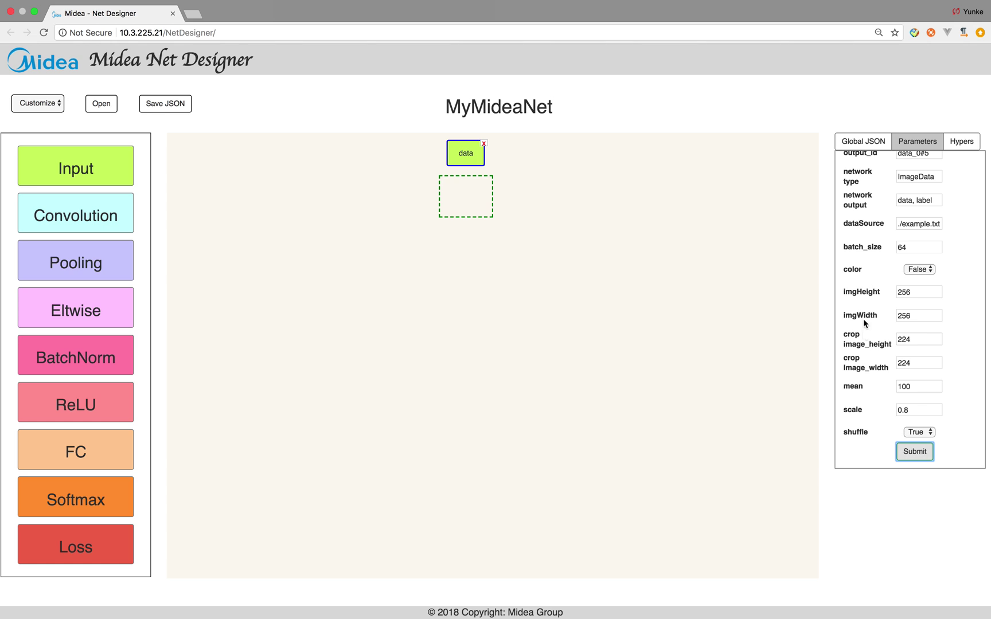
# Step: Review the data layer's entry in the global JSON, highlighting its image data parameters
pyautogui.click(874, 145)
pyautogui.scroll(-5, 862, 235)
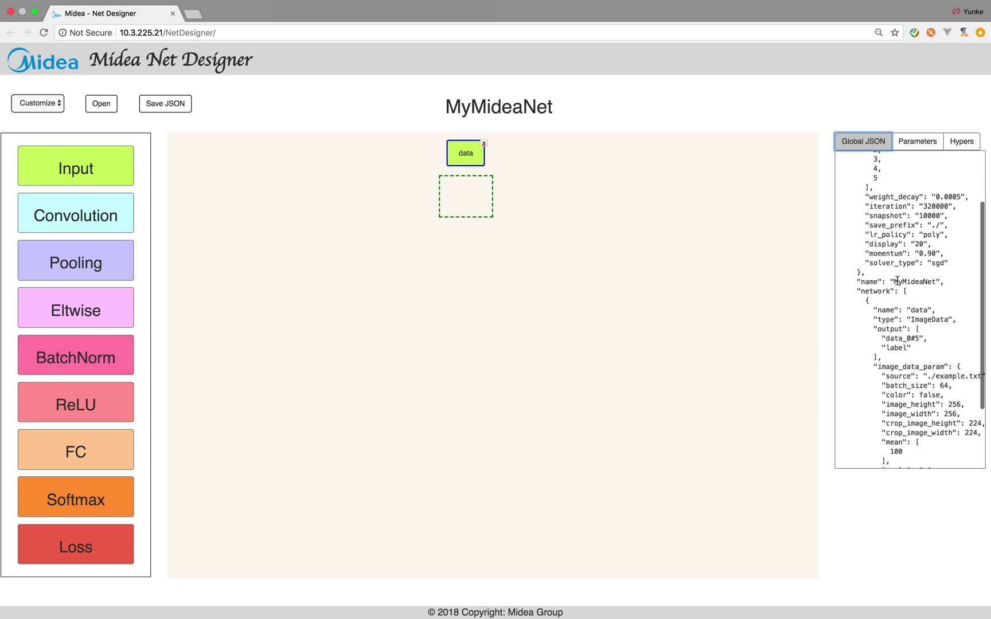
pyautogui.moveTo(858, 218); pyautogui.dragTo(867, 393)
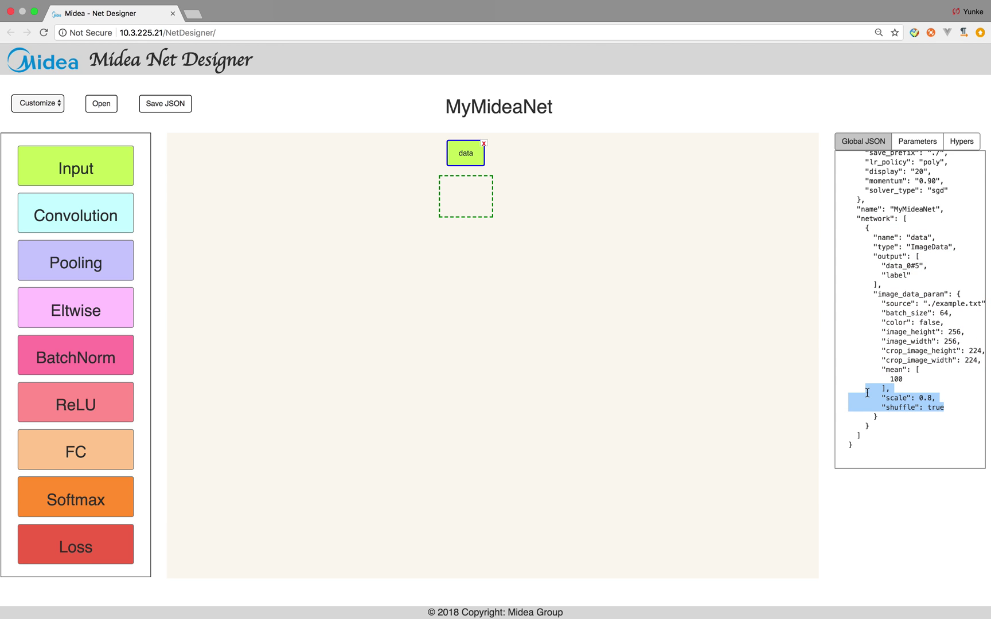
pyautogui.moveTo(867, 392); pyautogui.dragTo(341, 203)
# Step: Add a Convolution layer directly below the data layer
pyautogui.click(87, 223)
pyautogui.moveTo(88, 223); pyautogui.dragTo(238, 273)
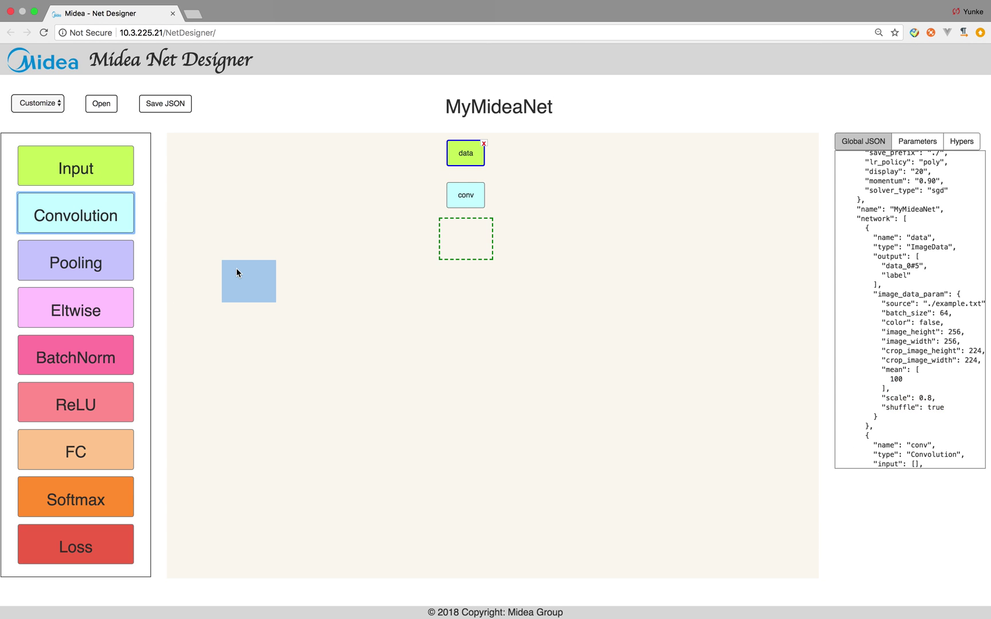
pyautogui.moveTo(236, 268); pyautogui.dragTo(803, 280)
# Step: Set the conv layer's weight filler_type to msra and submit its parameters
pyautogui.click(482, 196)
pyautogui.click(917, 141)
pyautogui.scroll(-5, 943, 275)
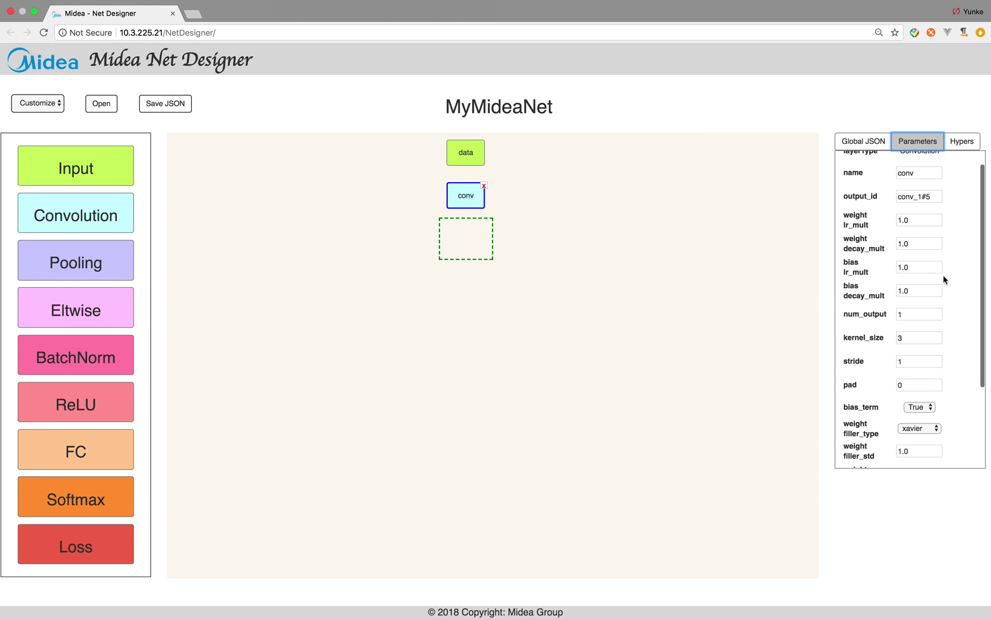
pyautogui.scroll(1, 940, 278)
pyautogui.scroll(-1, 929, 287)
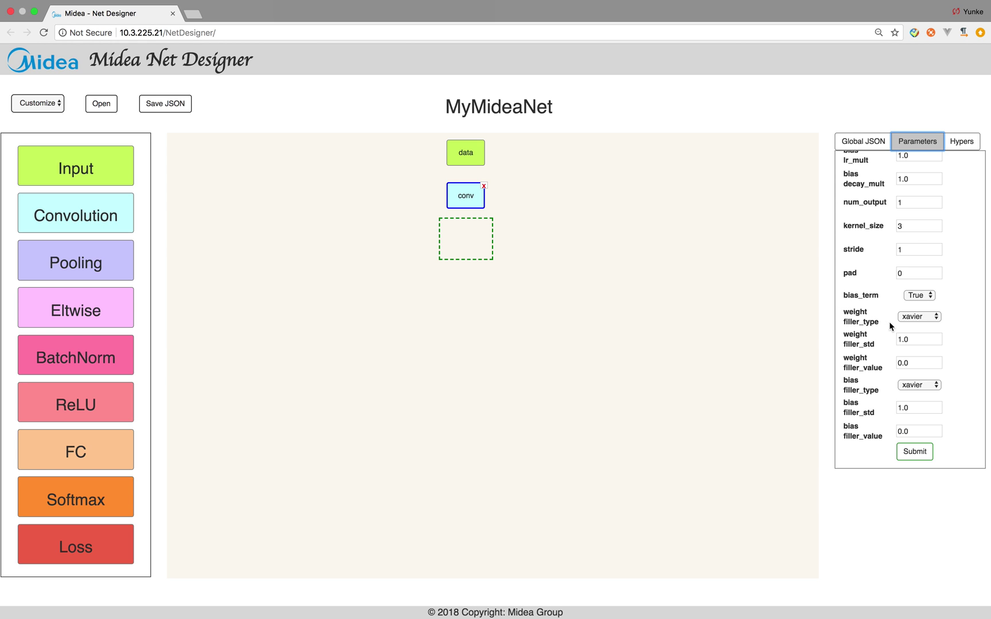
pyautogui.click(919, 317)
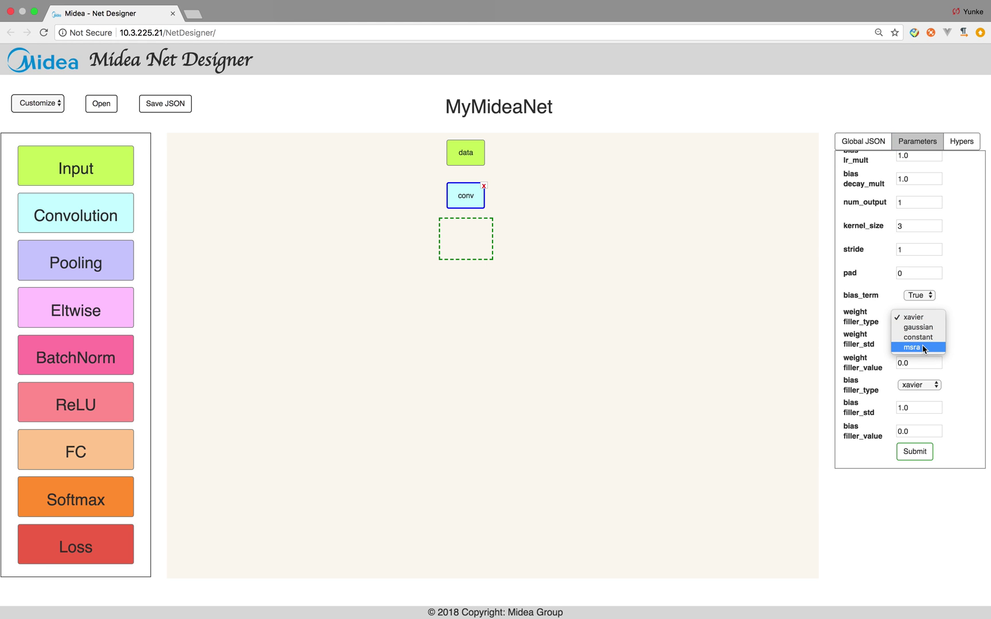
pyautogui.click(922, 347)
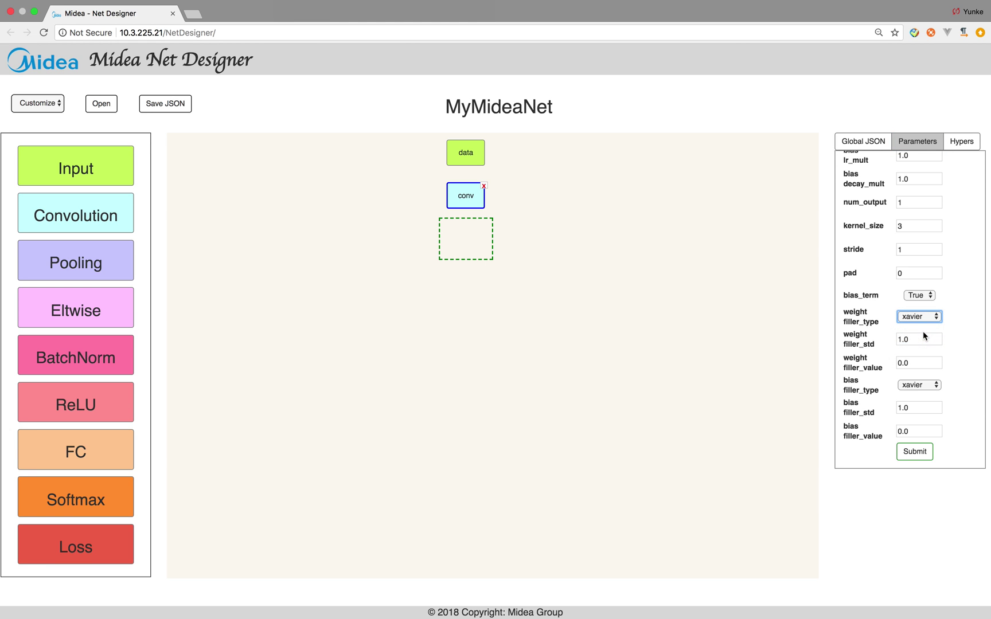
pyautogui.click(915, 452)
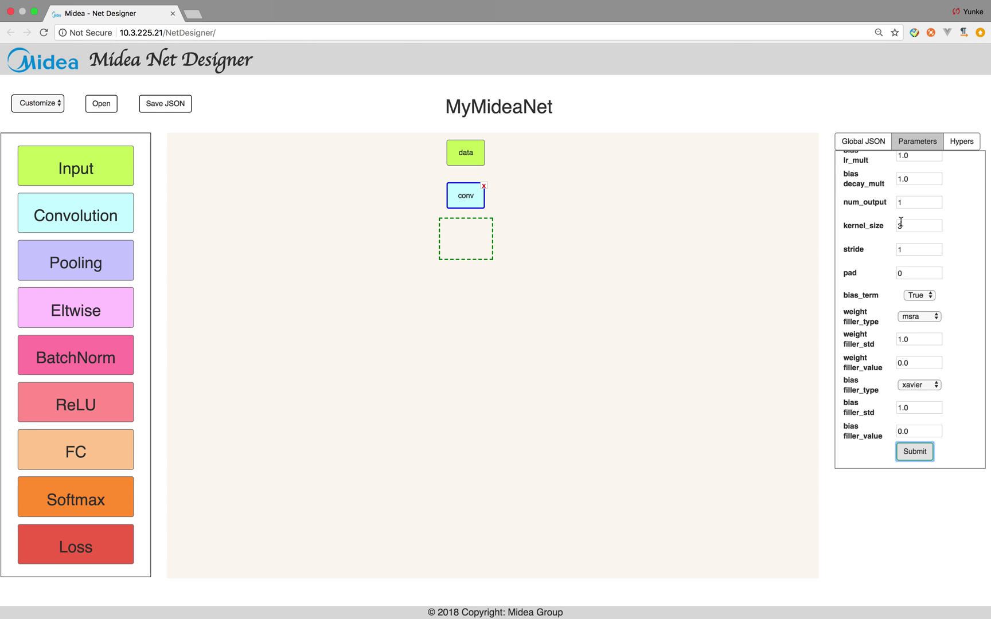
# Step: Check the conv layer's convolution parameters in the global JSON, highlighting the weight_filler type
pyautogui.click(864, 147)
pyautogui.scroll(-15, 928, 311)
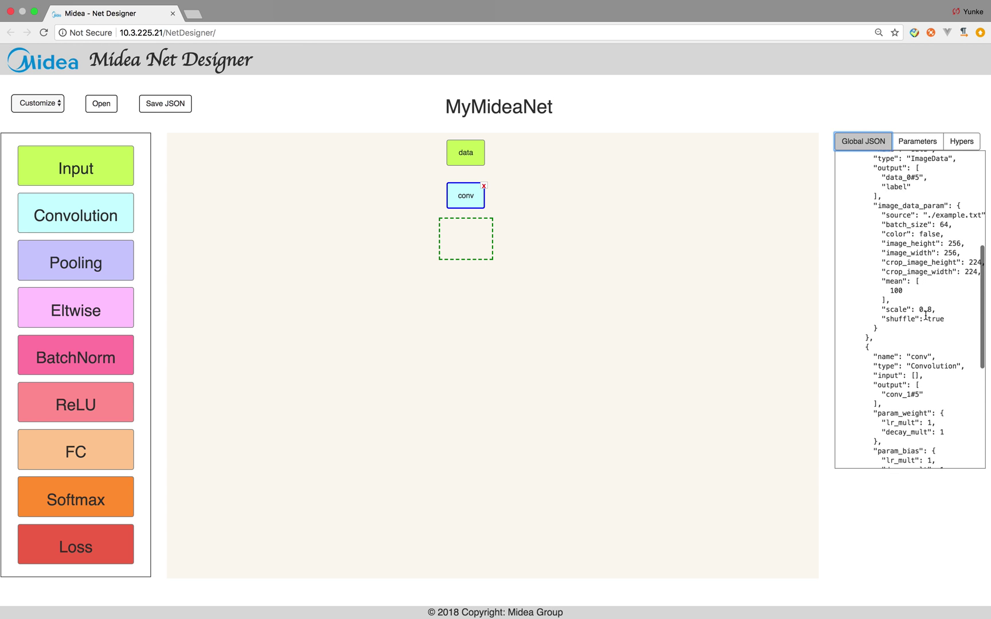
pyautogui.scroll(-2, 925, 323)
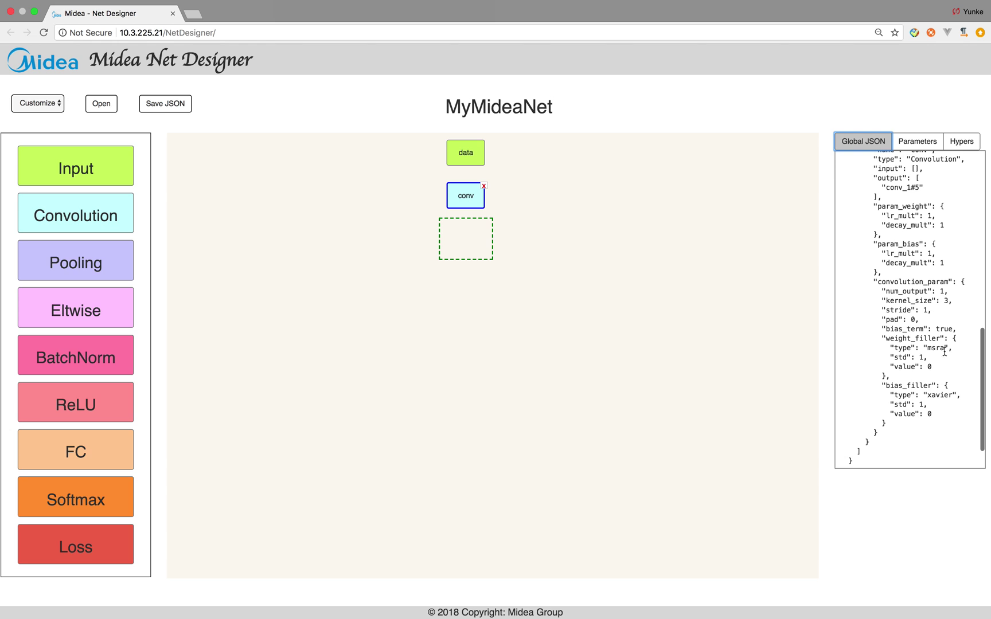
pyautogui.moveTo(947, 349); pyautogui.dragTo(943, 340)
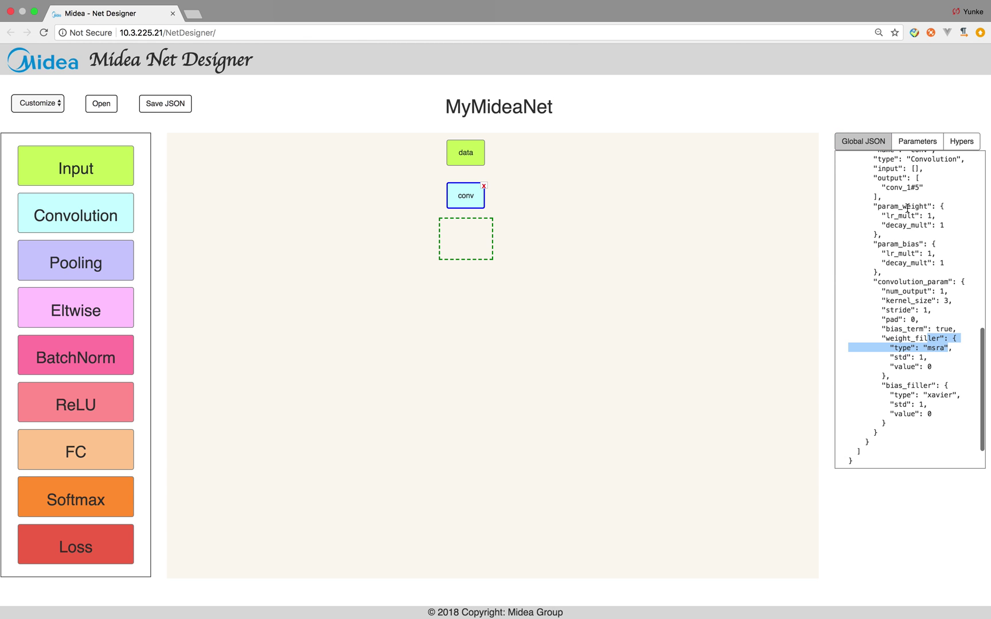
# Step: Examine the conv layer's name and output_id parameters and compare them with its label in the network
pyautogui.click(906, 147)
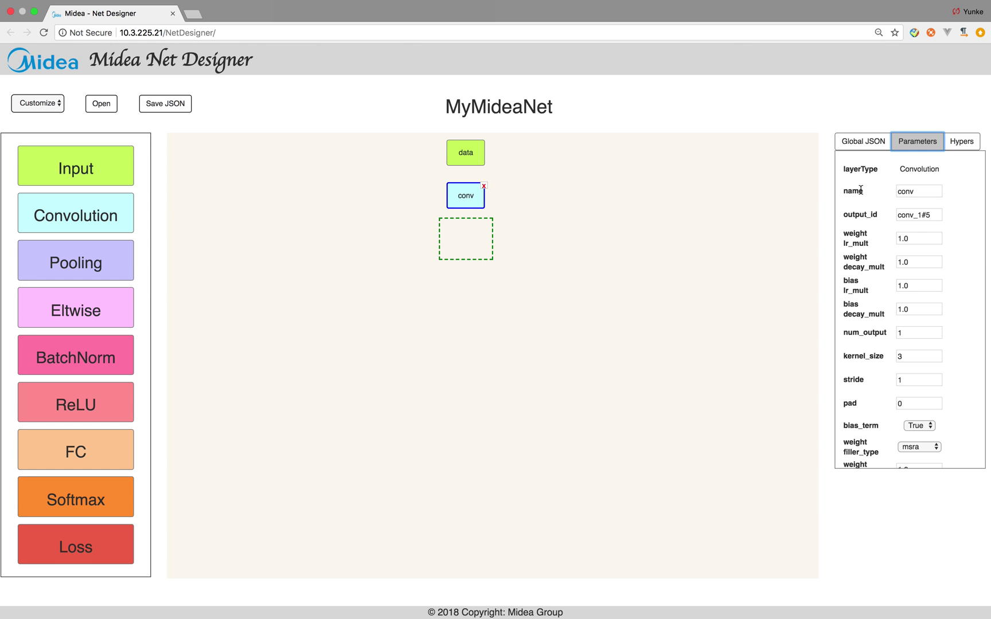
pyautogui.moveTo(843, 192); pyautogui.dragTo(878, 195)
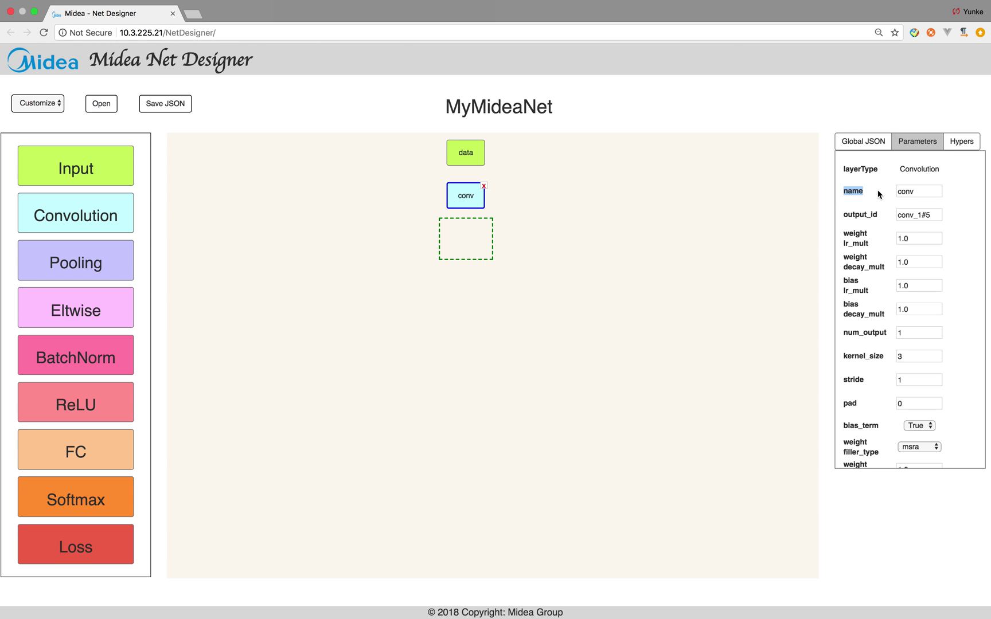
pyautogui.click(853, 213)
pyautogui.doubleClick(854, 213)
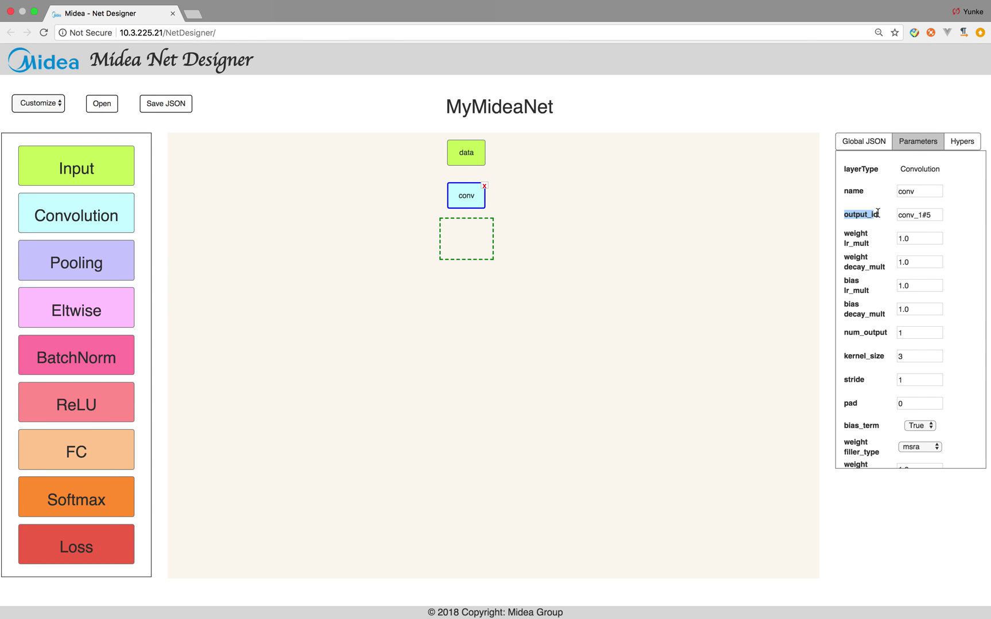
pyautogui.moveTo(844, 214); pyautogui.dragTo(469, 178)
pyautogui.doubleClick(853, 191)
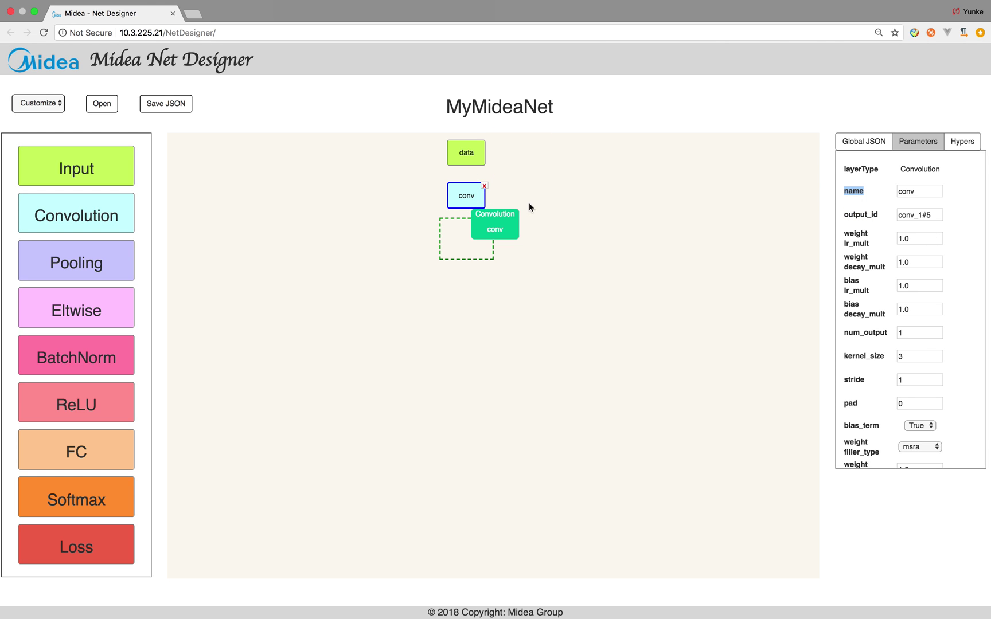
pyautogui.moveTo(853, 191); pyautogui.dragTo(493, 206)
pyautogui.click(858, 212)
pyautogui.moveTo(914, 194); pyautogui.dragTo(453, 201)
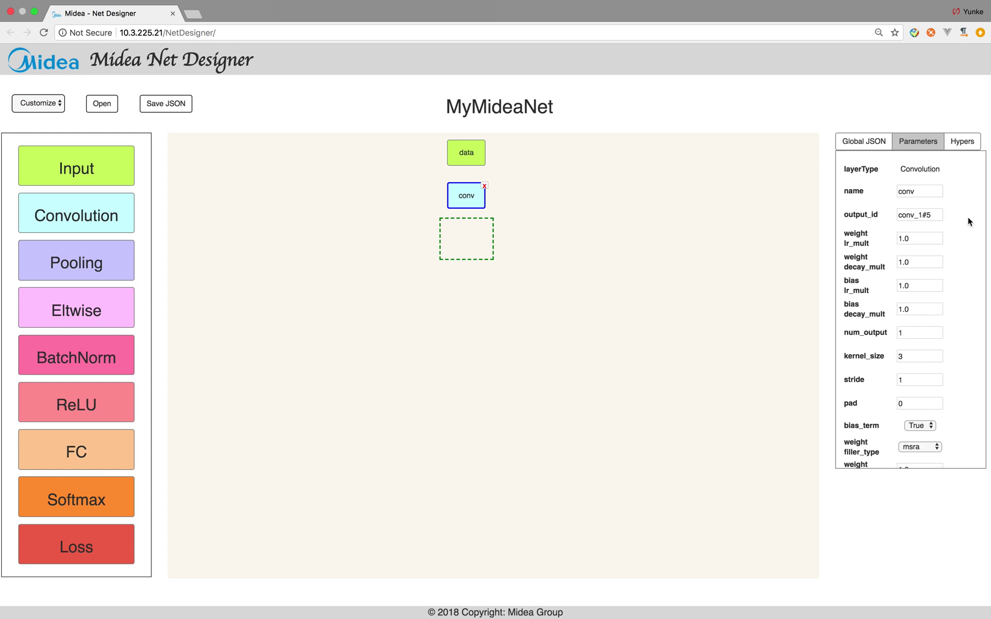
# Step: Rename the conv layer to conv1 and submit its parameters
pyautogui.click(928, 192)
pyautogui.write('1')
pyautogui.scroll(-5, 918, 235)
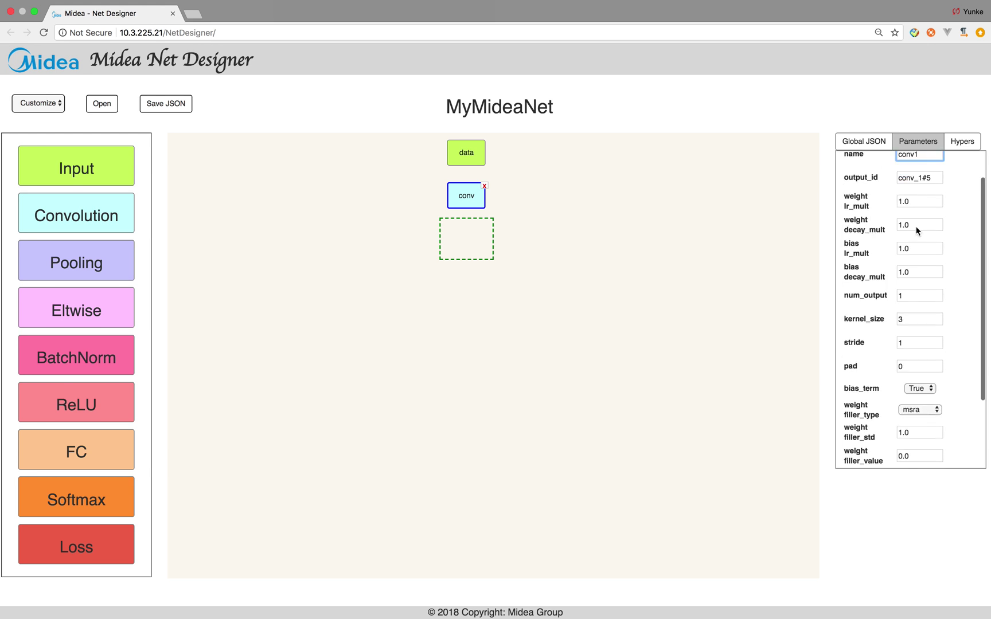
pyautogui.click(917, 450)
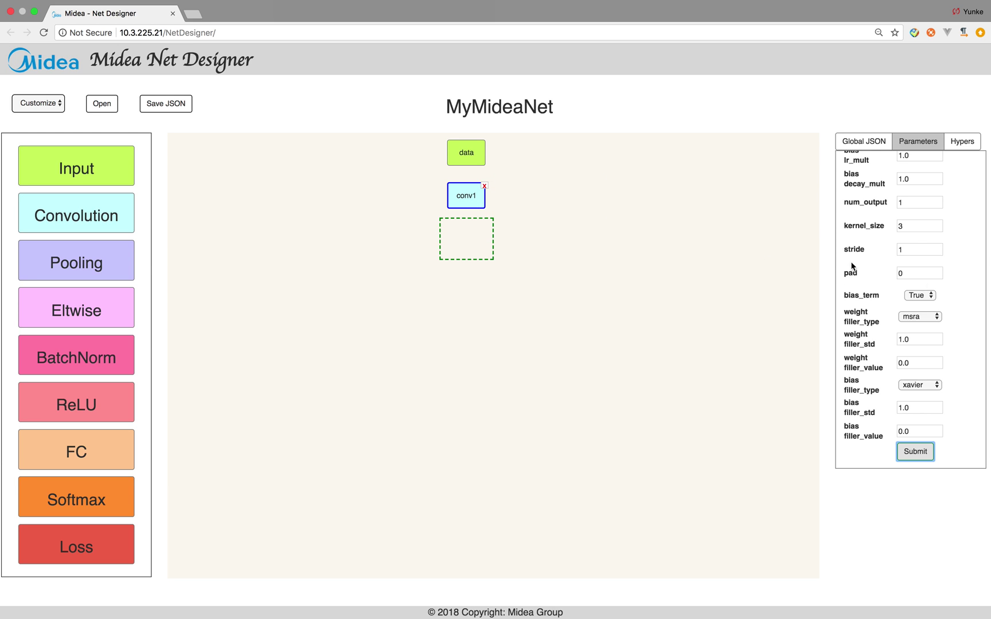
# Step: Check conv1's output_id parameter, and add a ReLU layer directly below conv1 with its parameters displayed
pyautogui.scroll(5, 867, 221)
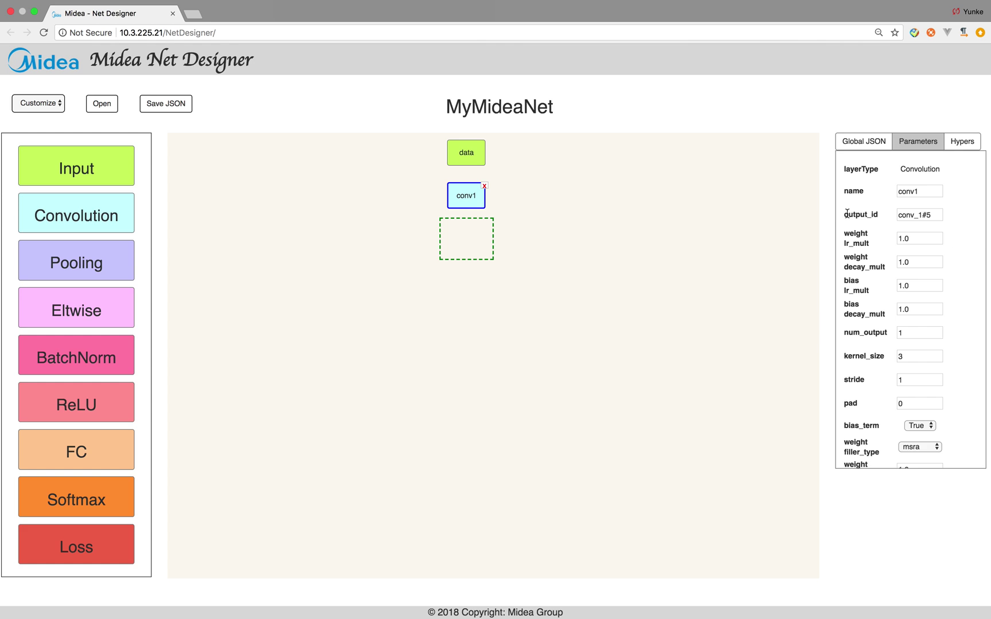
pyautogui.moveTo(844, 215); pyautogui.dragTo(892, 216)
pyautogui.click(96, 404)
pyautogui.click(476, 239)
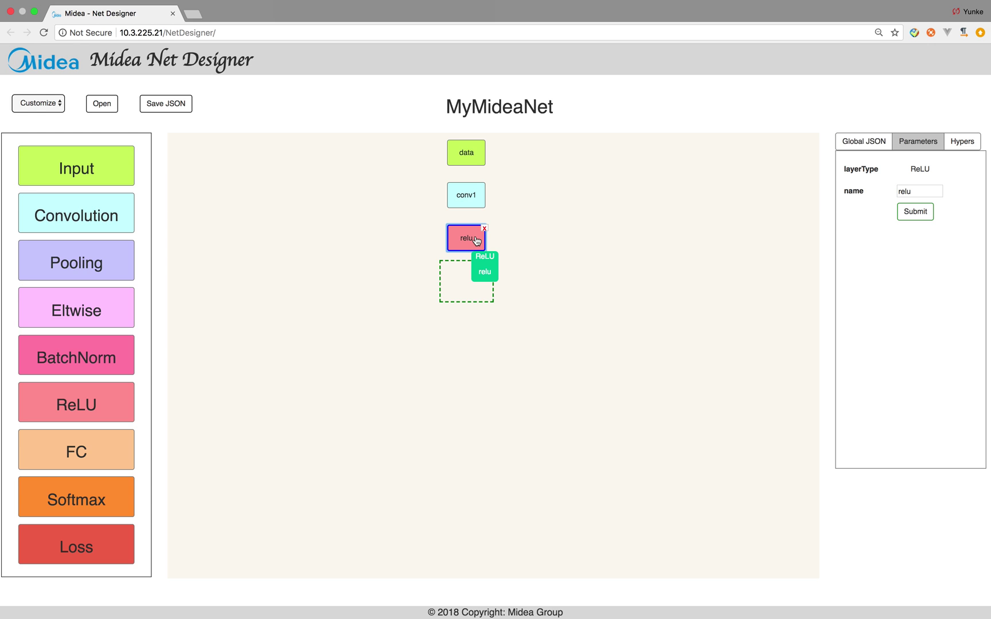
pyautogui.moveTo(476, 241)
pyautogui.mouseDown()
pyautogui.moveTo(590, 241)
pyautogui.moveTo(461, 246)
pyautogui.mouseUp()
pyautogui.moveTo(467, 242)
pyautogui.mouseDown()
pyautogui.moveTo(557, 243)
pyautogui.moveTo(482, 244)
pyautogui.mouseUp()
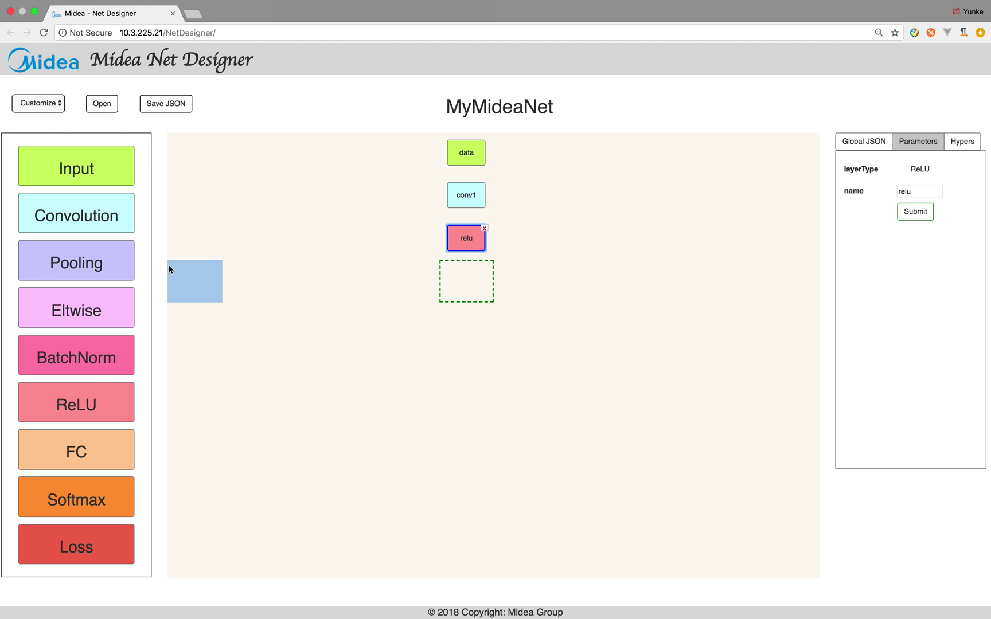
# Step: Add Convolution, BatchNorm, FC, Softmax and Loss layers in that order below the relu layer
pyautogui.click(82, 228)
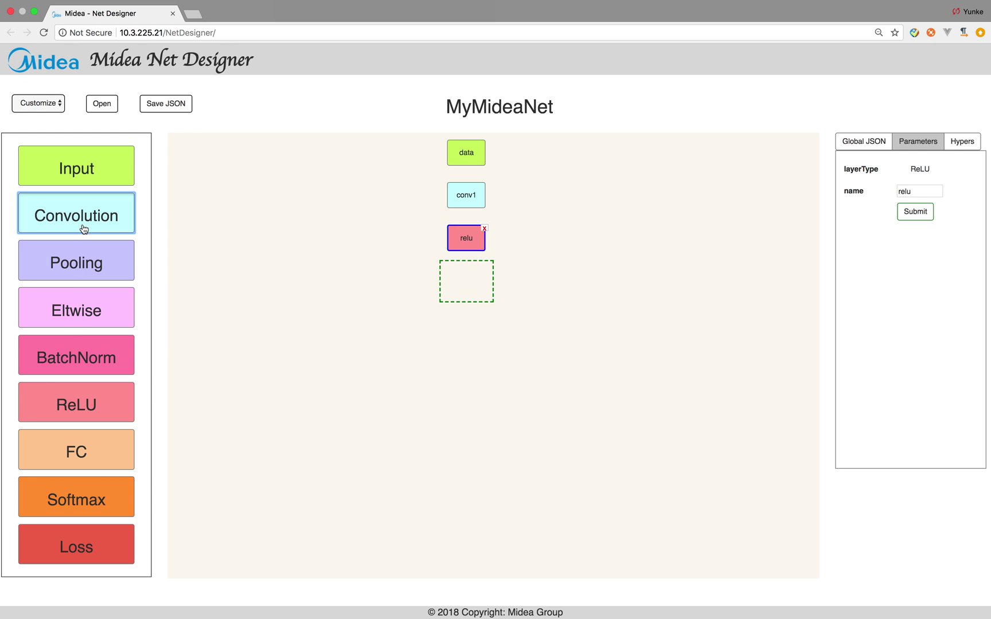
pyautogui.click(96, 371)
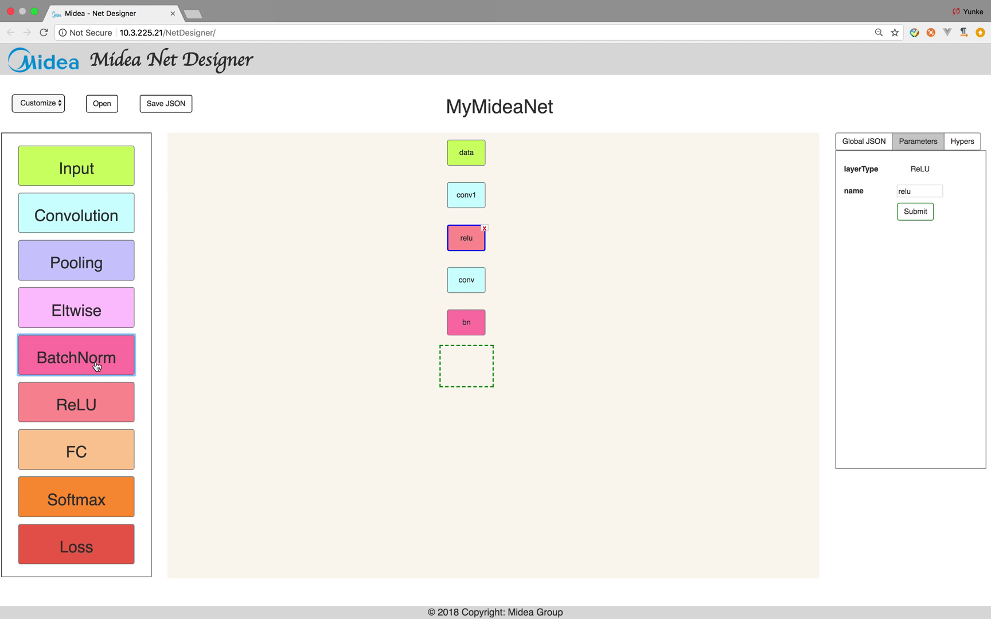
pyautogui.click(101, 460)
pyautogui.click(106, 503)
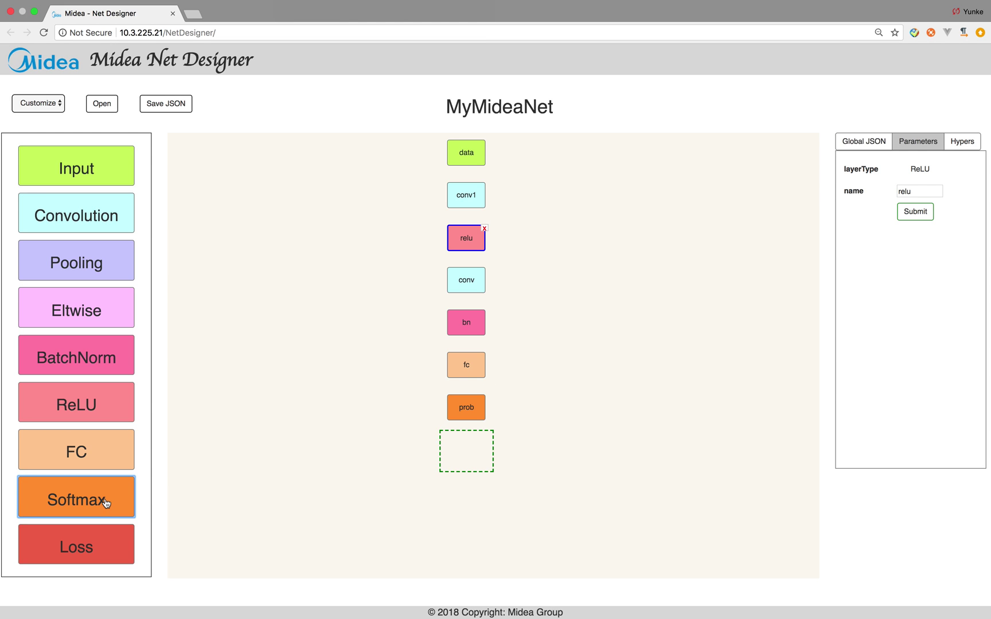
pyautogui.click(99, 540)
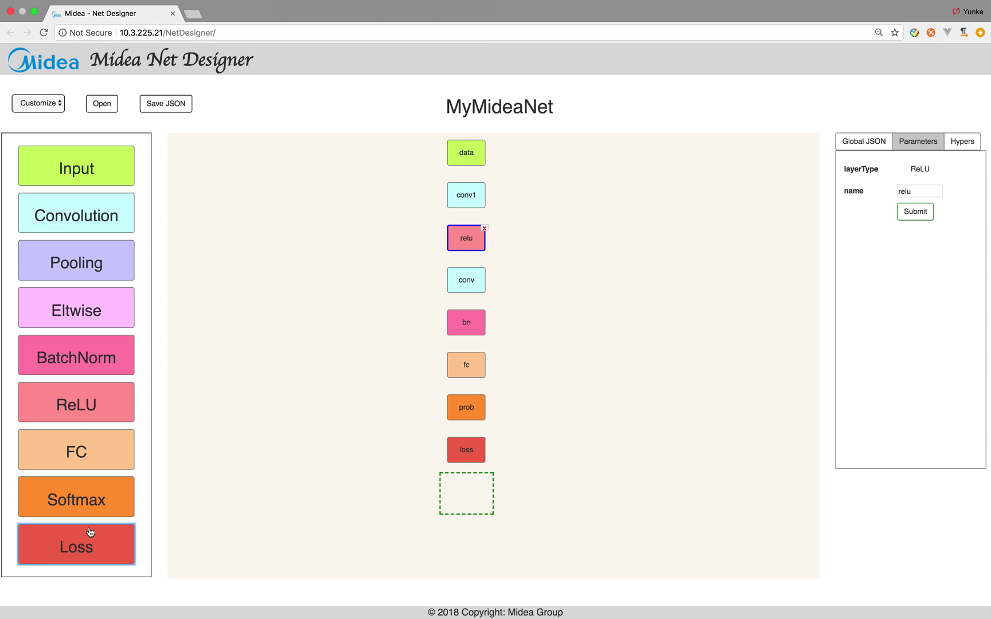
pyautogui.moveTo(90, 532); pyautogui.dragTo(177, 486)
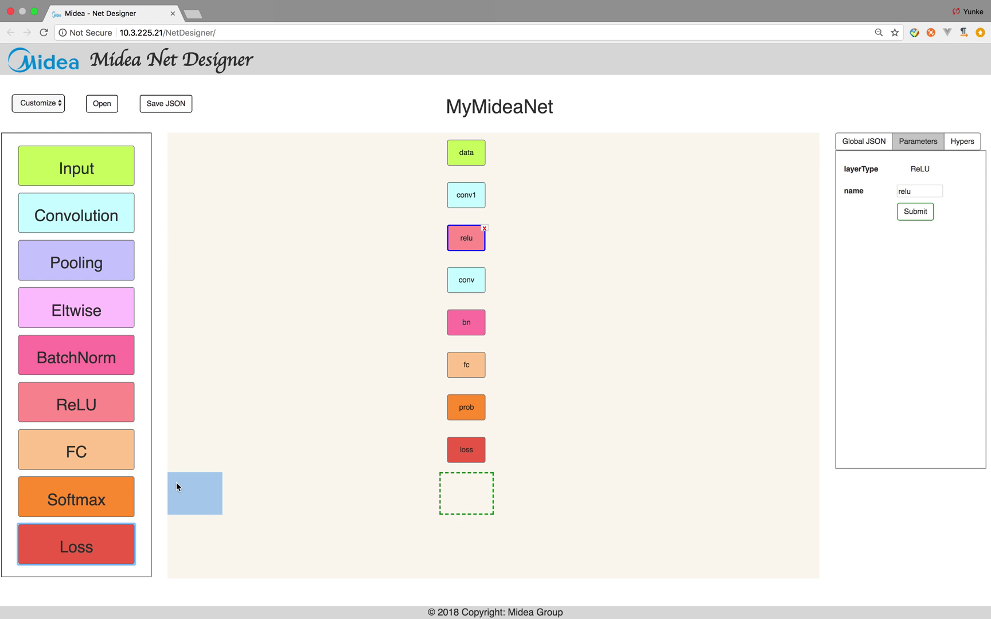
# Step: Connect the data layer to the conv1 layer
pyautogui.moveTo(176, 486); pyautogui.dragTo(472, 161)
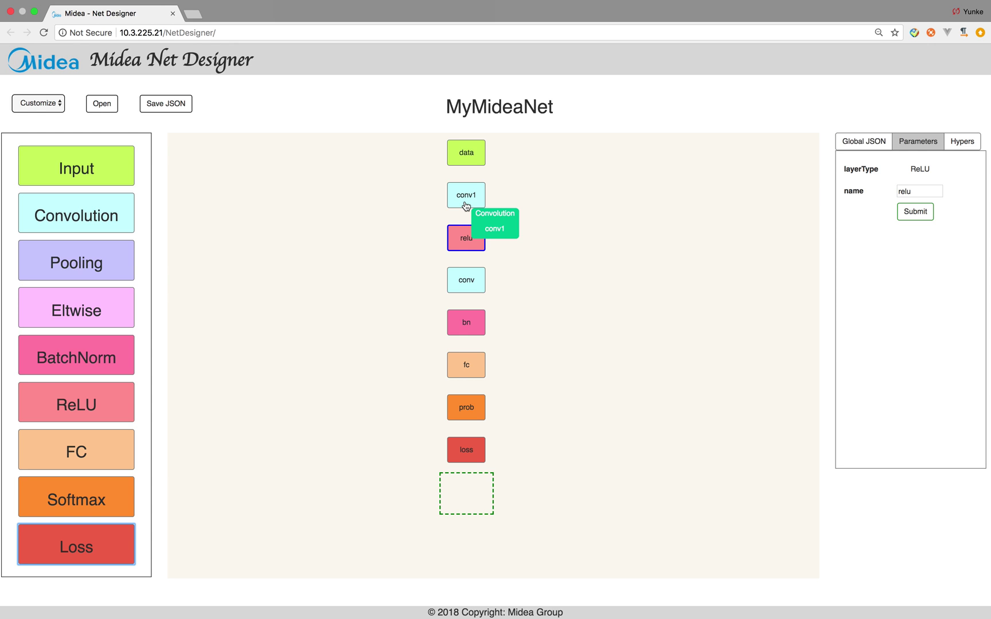
pyautogui.click(471, 159)
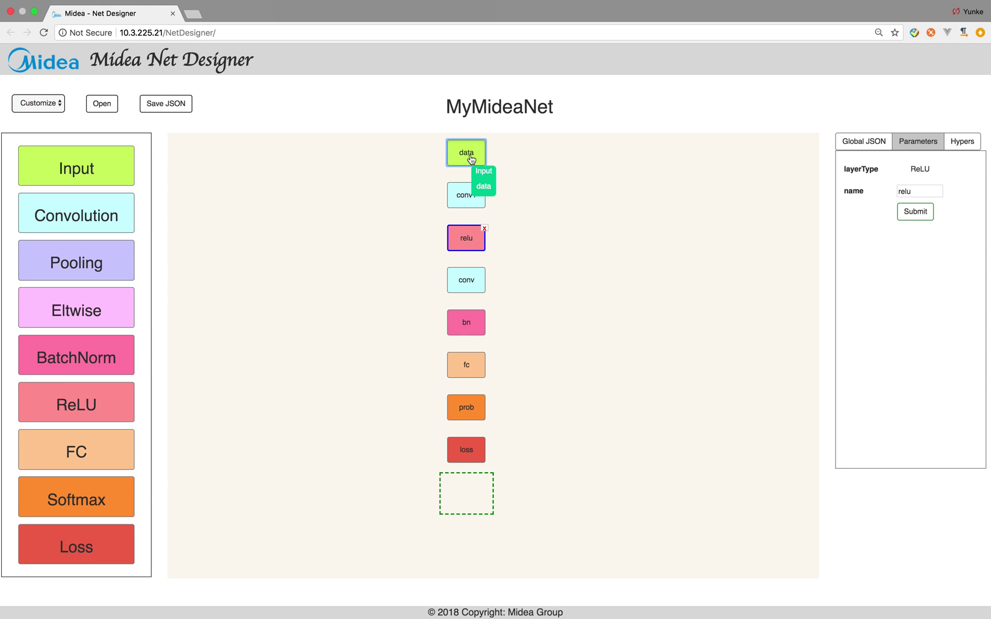
pyautogui.moveTo(469, 160); pyautogui.dragTo(425, 179)
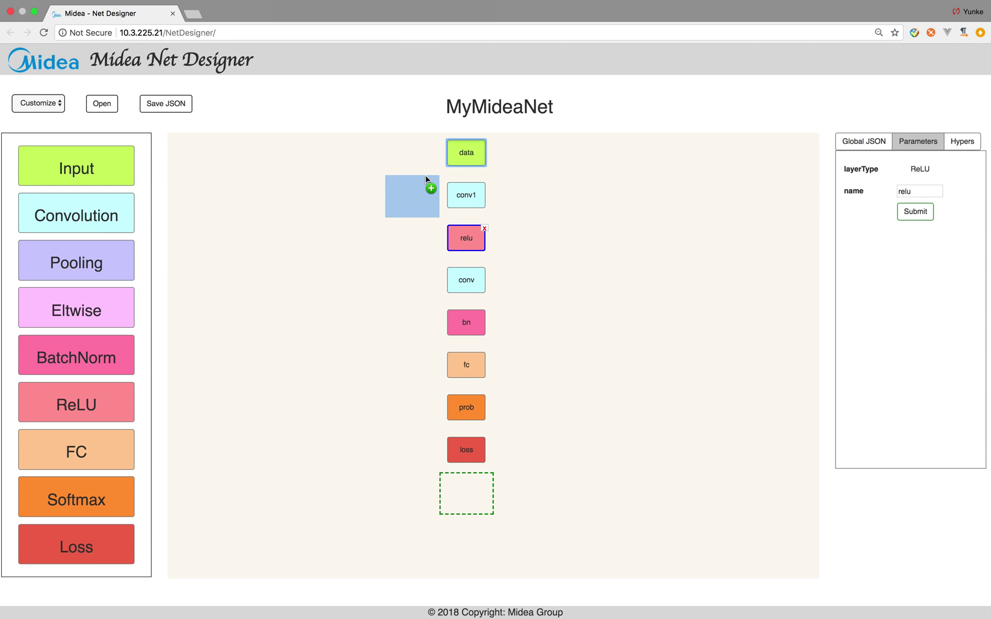
pyautogui.moveTo(425, 179); pyautogui.dragTo(458, 192)
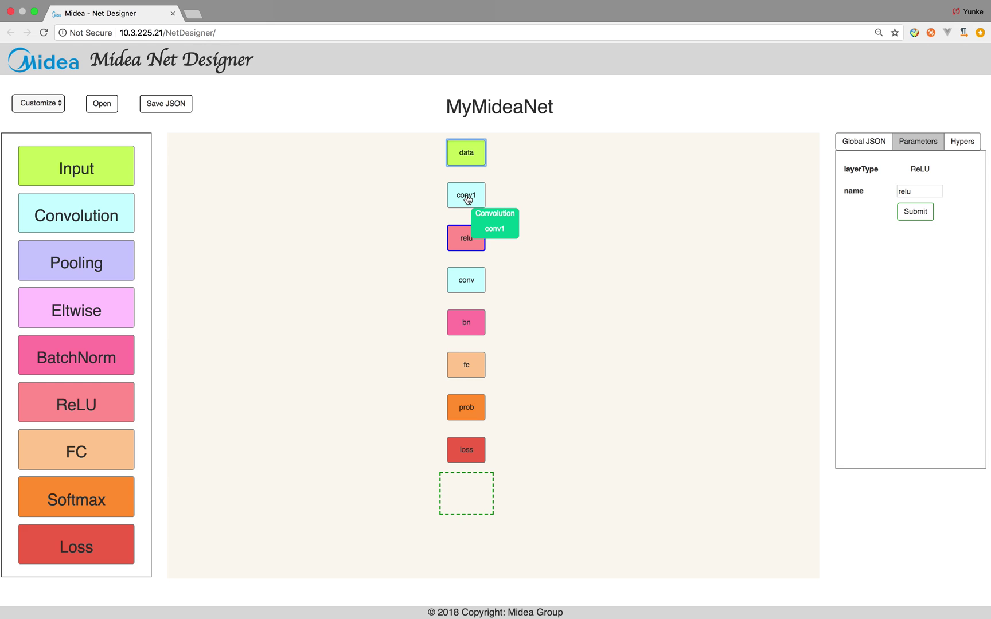
pyautogui.click(468, 199)
pyautogui.moveTo(476, 198); pyautogui.dragTo(826, 140)
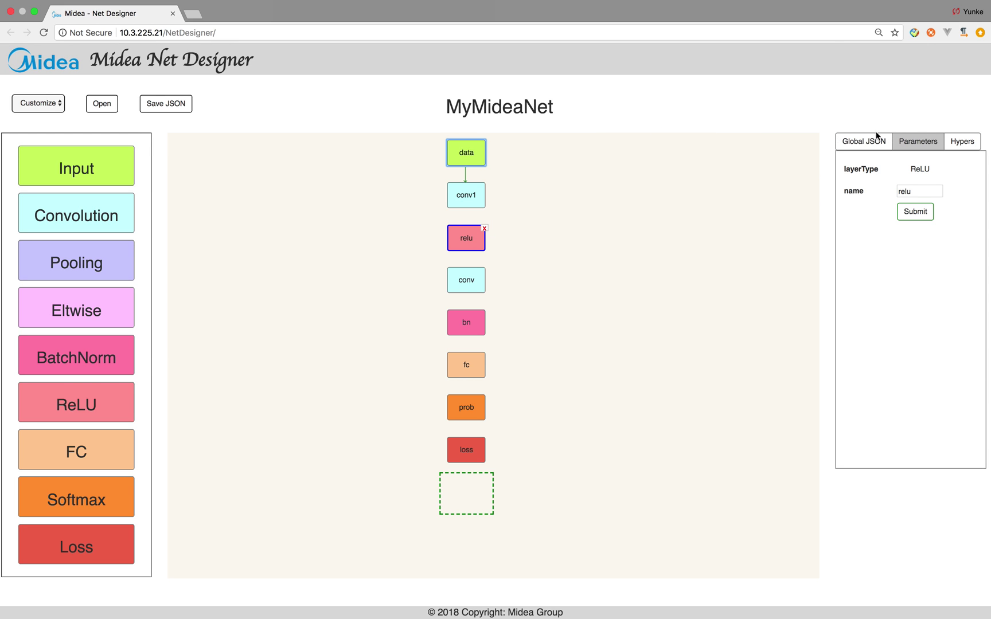
# Step: Check the conv1 layer's input entry in the global JSON, highlighting the input block
pyautogui.click(840, 143)
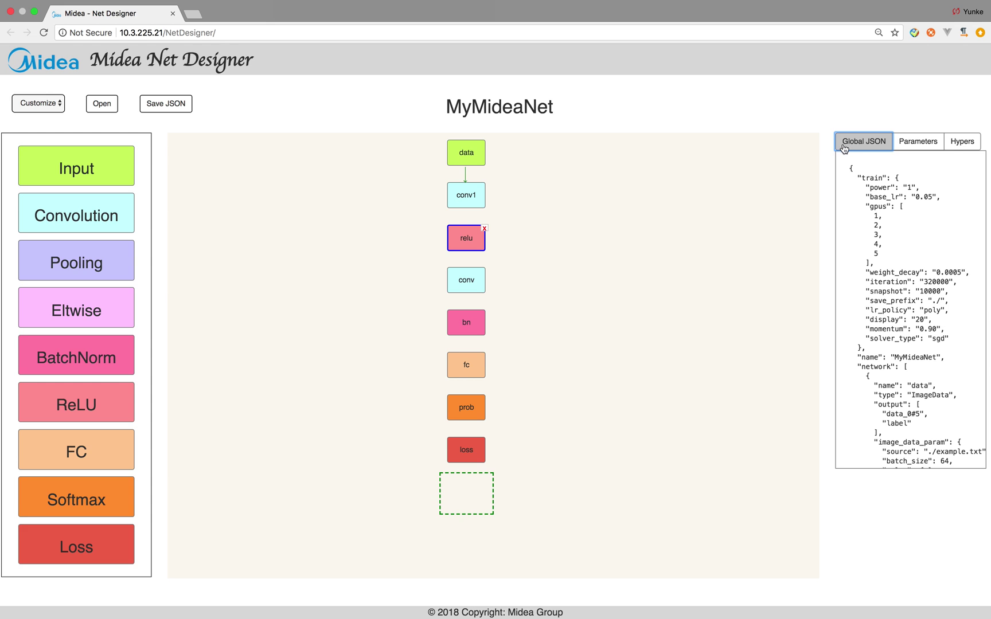
pyautogui.scroll(-5, 902, 308)
pyautogui.scroll(-5, 902, 308)
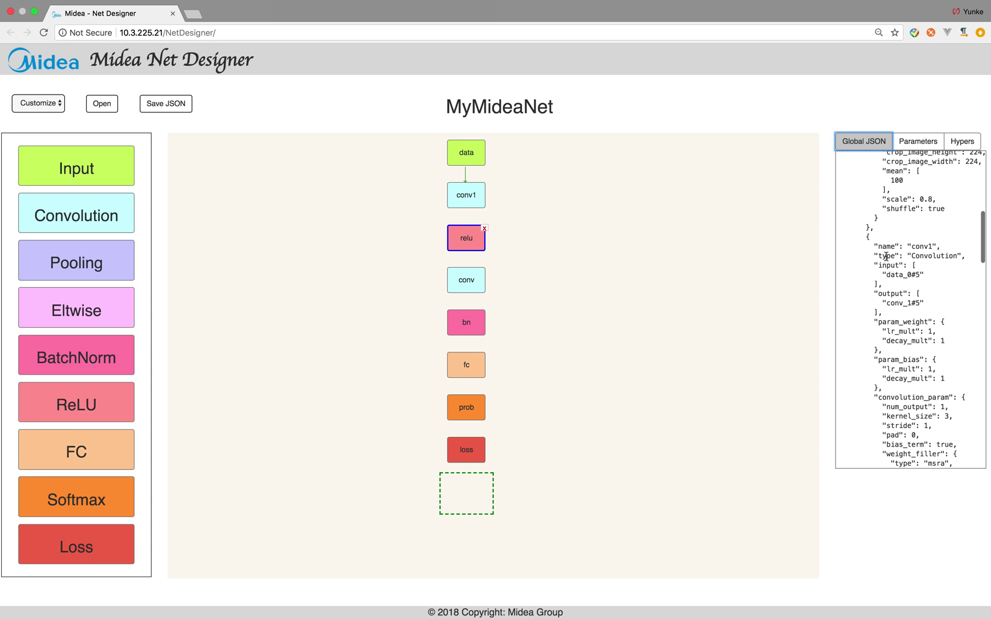
pyautogui.click(883, 267)
pyautogui.moveTo(883, 268)
pyautogui.mouseDown()
pyautogui.moveTo(896, 276)
pyautogui.moveTo(881, 282)
pyautogui.mouseUp()
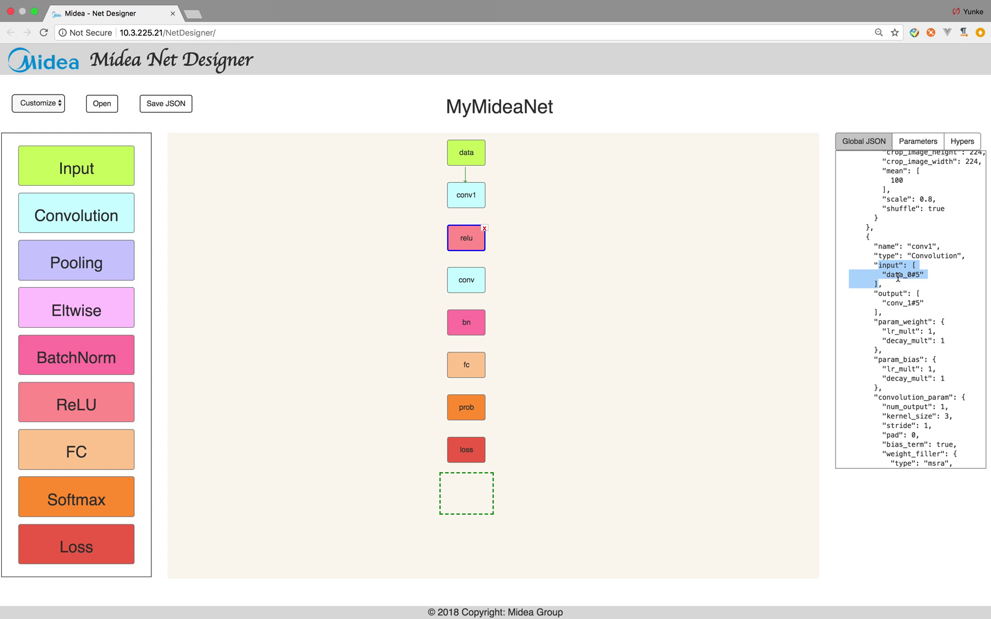
pyautogui.click(888, 275)
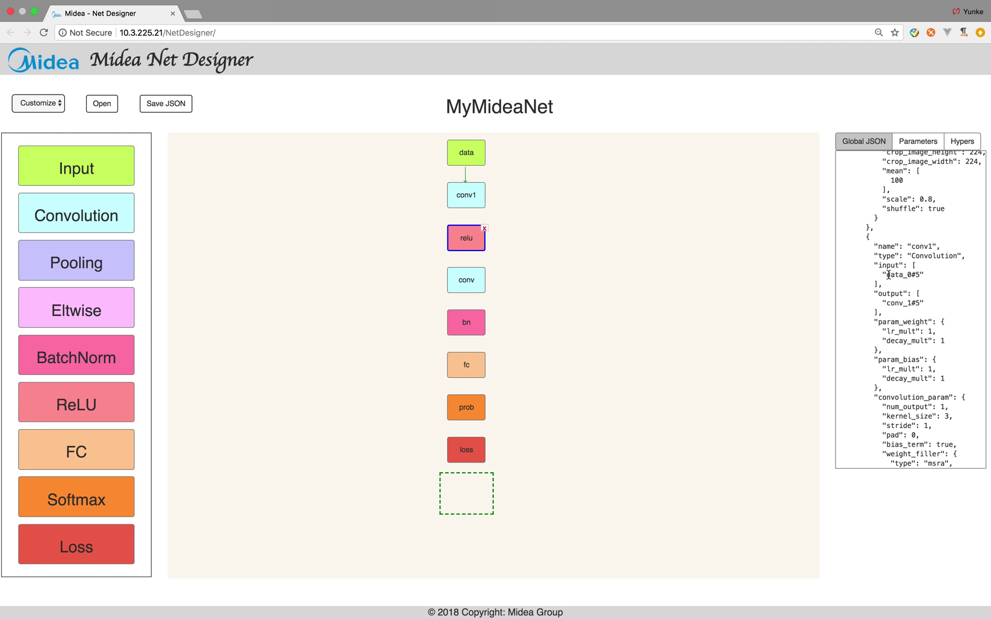
# Step: Compare the data layer's output entry data_0#5 with conv1's input in the global JSON
pyautogui.scroll(6, 916, 278)
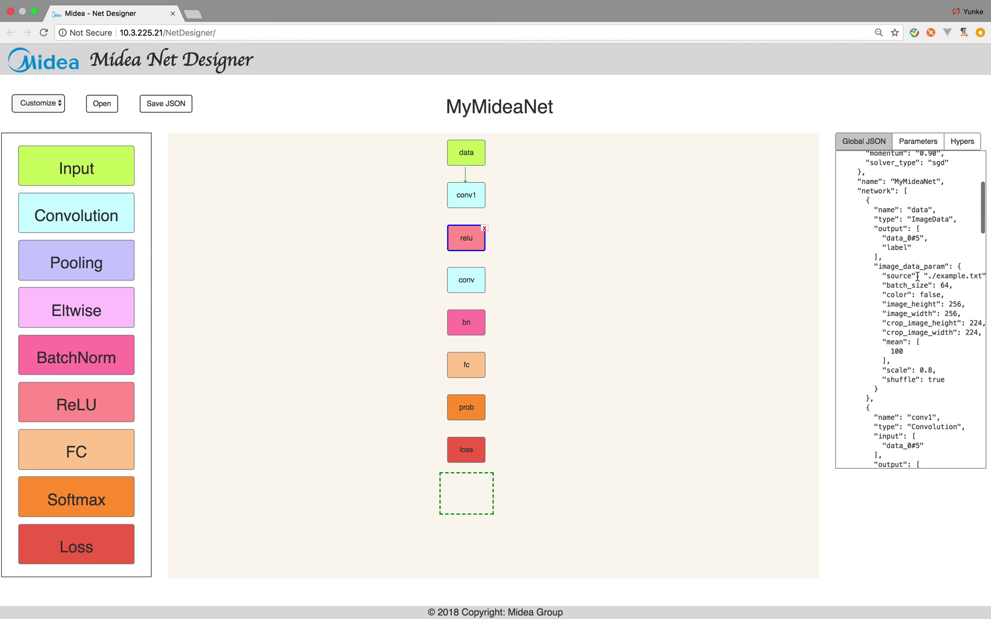
pyautogui.scroll(1, 918, 277)
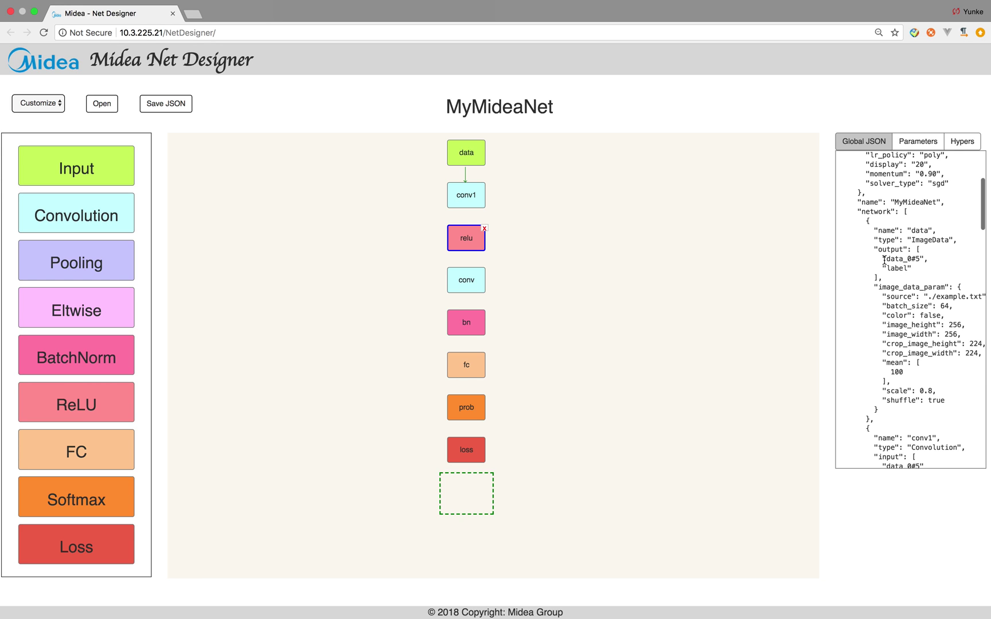
pyautogui.moveTo(886, 259); pyautogui.dragTo(917, 260)
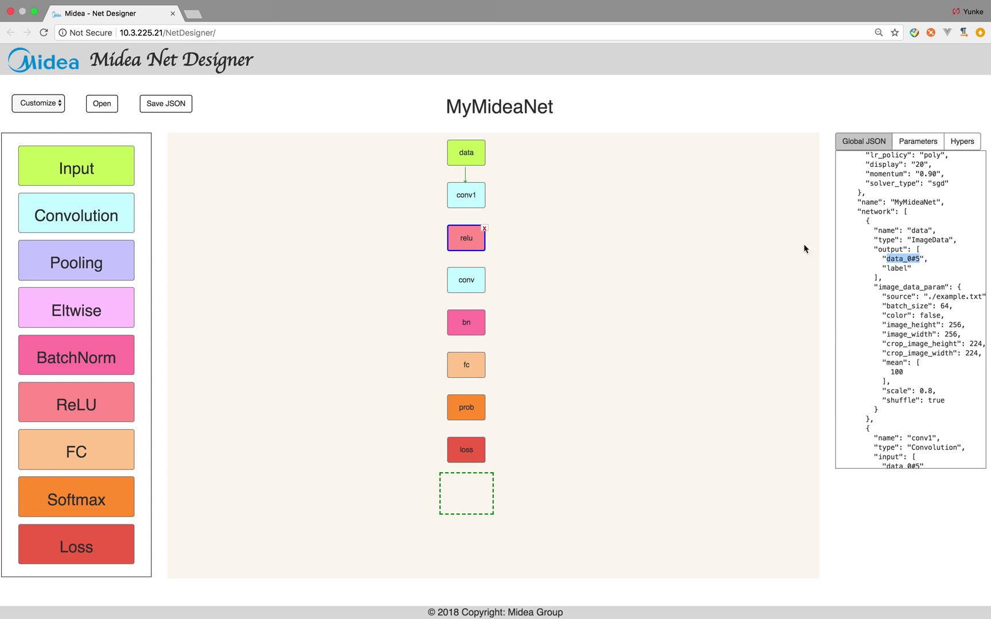
pyautogui.scroll(-2, 898, 290)
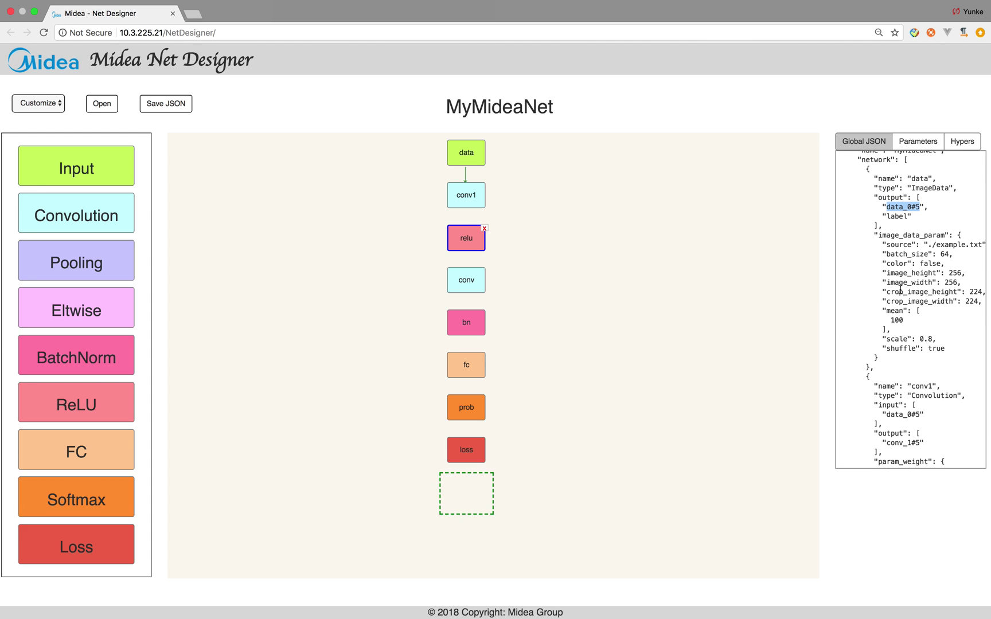
pyautogui.scroll(-5, 901, 291)
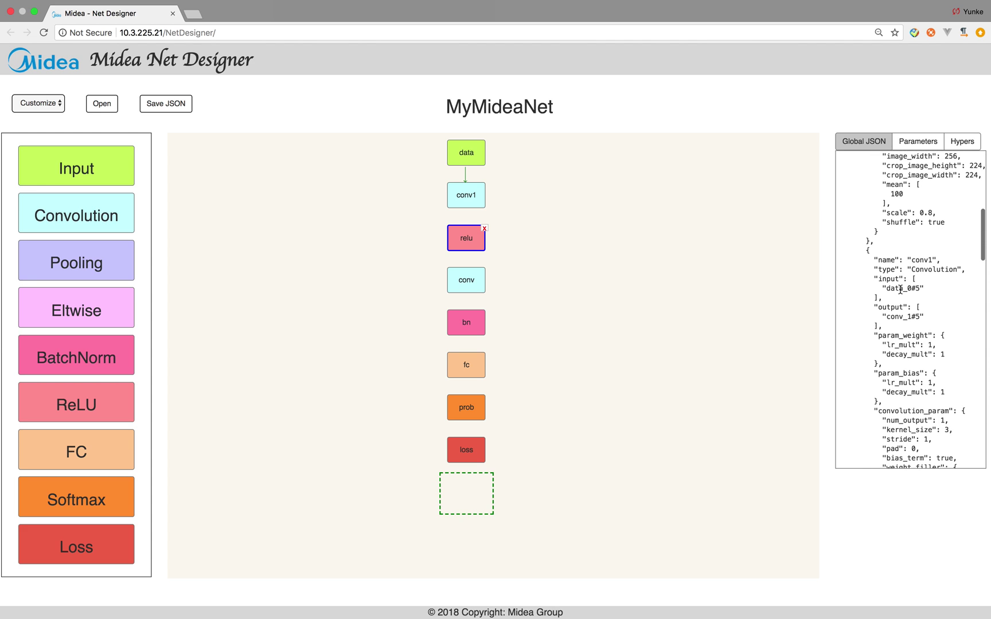
pyautogui.scroll(-5, 900, 289)
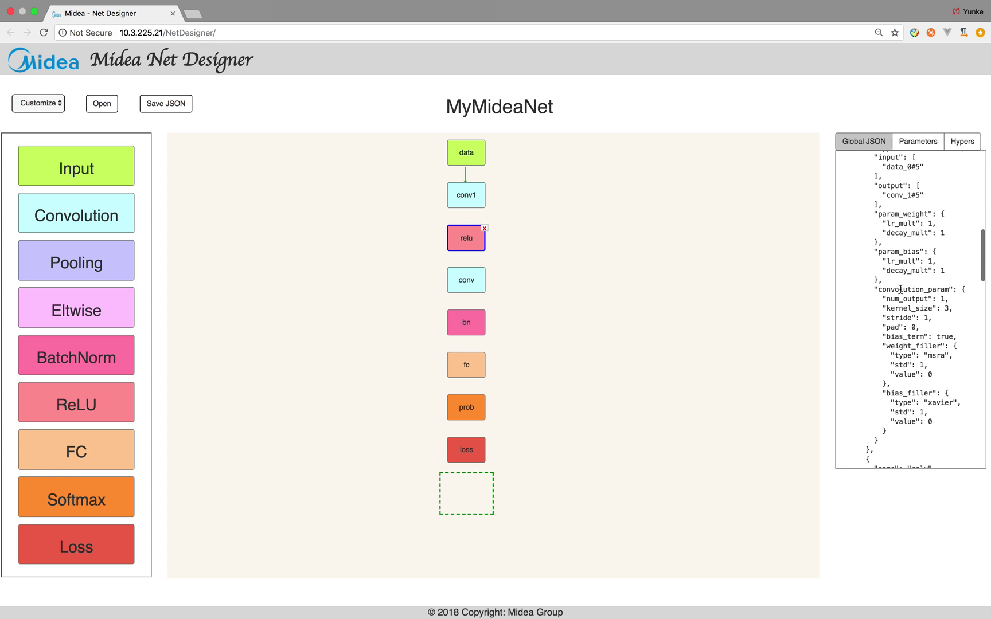
# Step: Add Pooling and BatchNorm layers with gaps below the loss layer, and connect the data layer to this lower bn layer
pyautogui.moveTo(900, 289); pyautogui.dragTo(160, 392)
pyautogui.moveTo(121, 356); pyautogui.dragTo(581, 451)
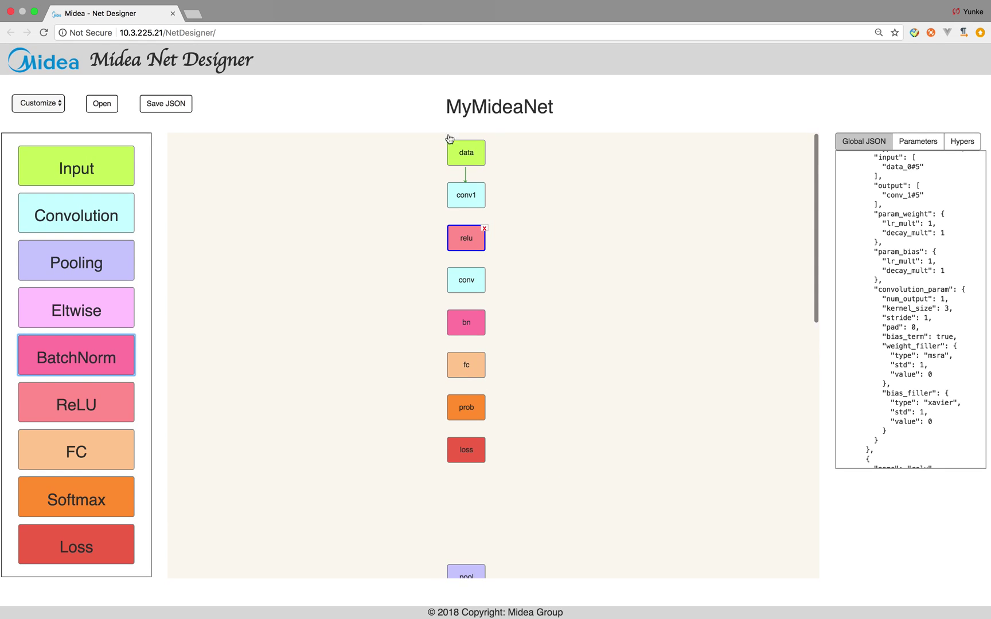
pyautogui.moveTo(481, 163); pyautogui.dragTo(493, 420)
pyautogui.click(475, 163)
pyautogui.moveTo(475, 164); pyautogui.dragTo(539, 269)
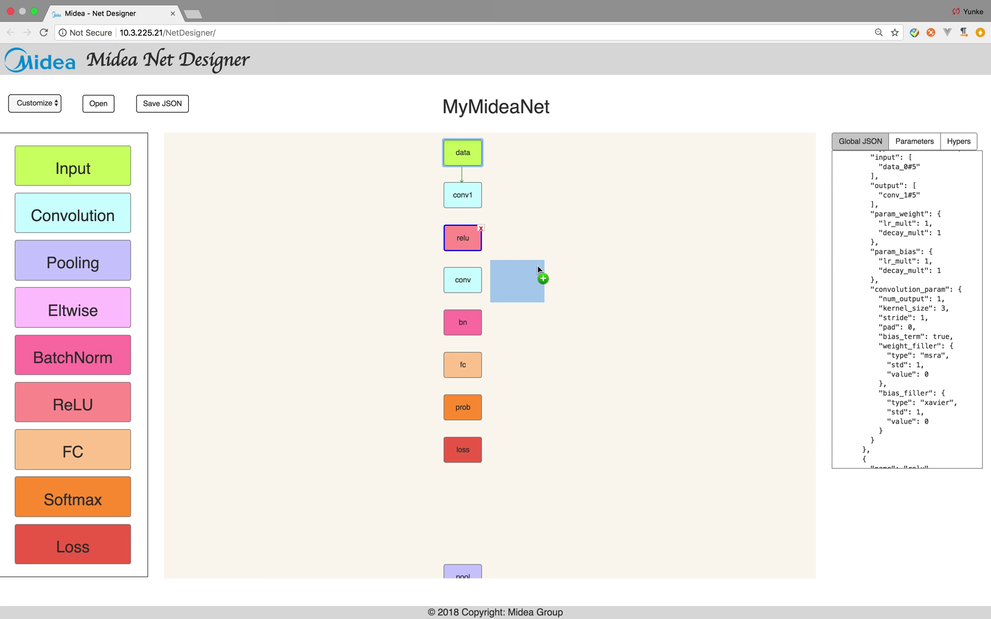
pyautogui.moveTo(539, 269); pyautogui.dragTo(462, 156)
pyautogui.scroll(5, 559, 303)
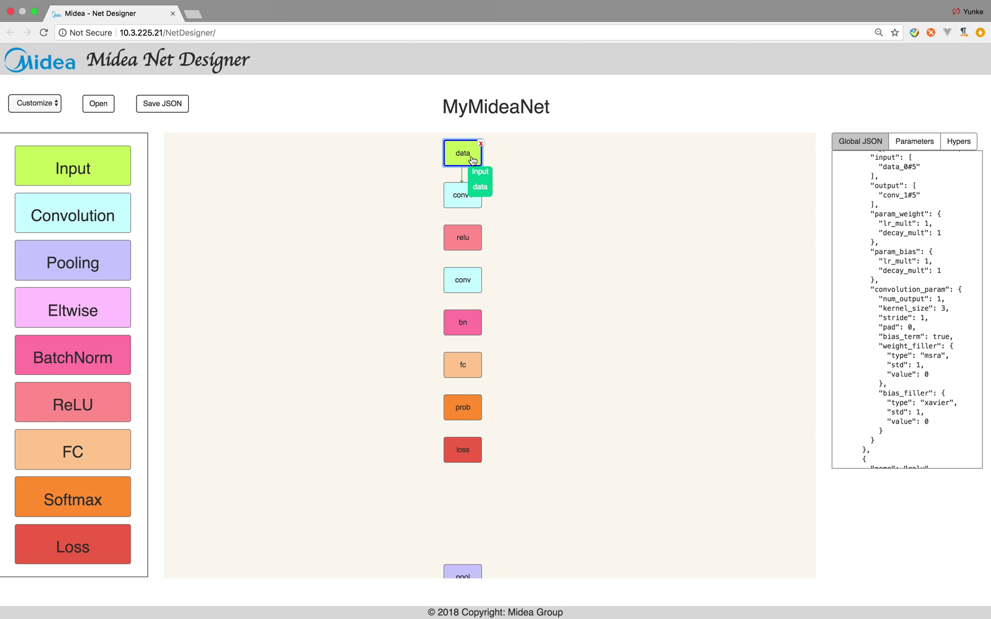
pyautogui.moveTo(473, 160); pyautogui.dragTo(806, 179)
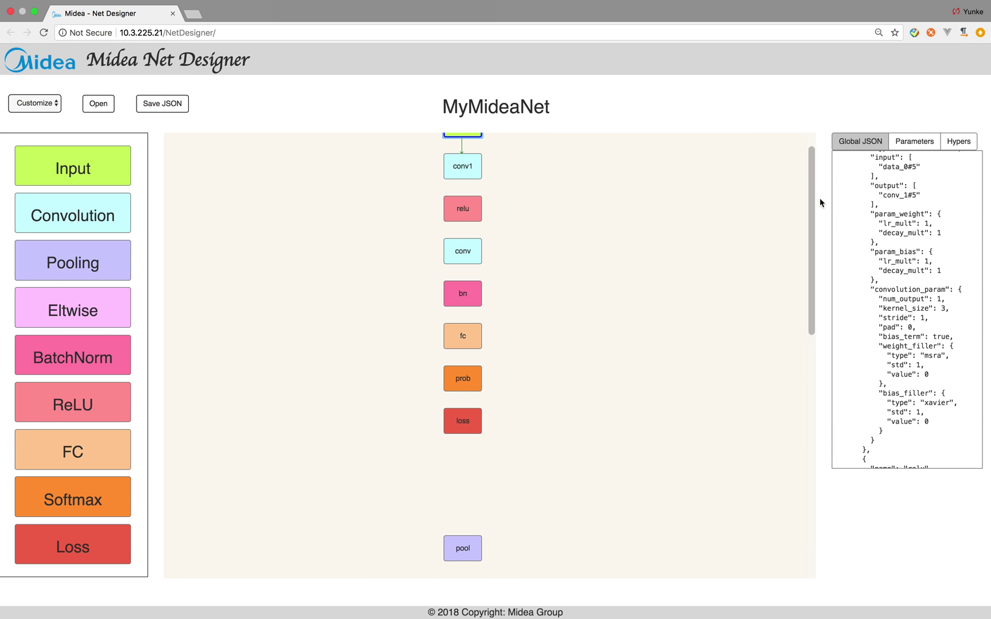
pyautogui.moveTo(814, 181); pyautogui.dragTo(469, 328)
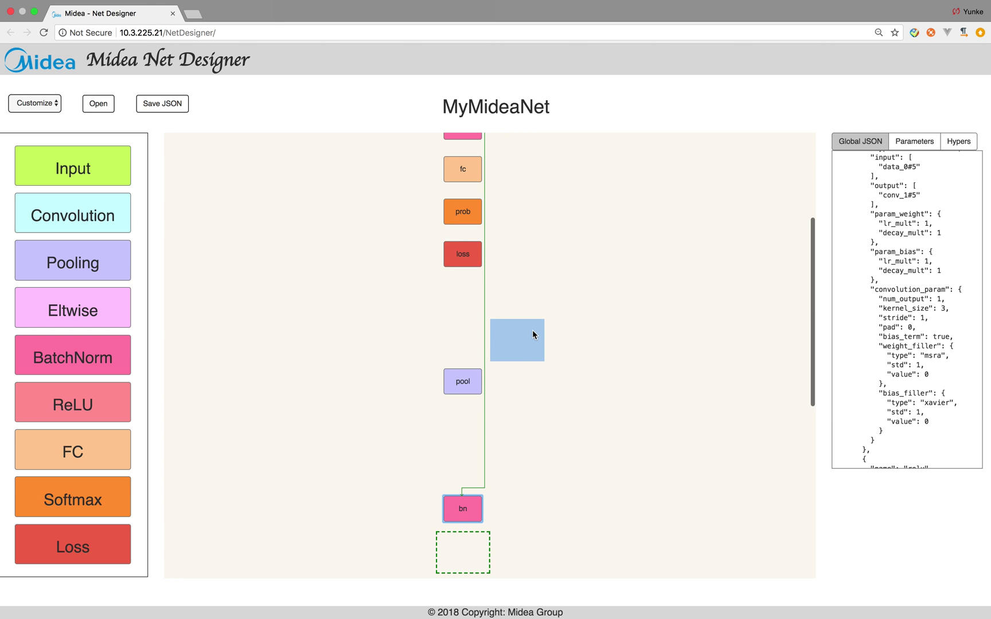
# Step: Move the data layer two columns to the right within the top row of the network
pyautogui.scroll(4, 516, 336)
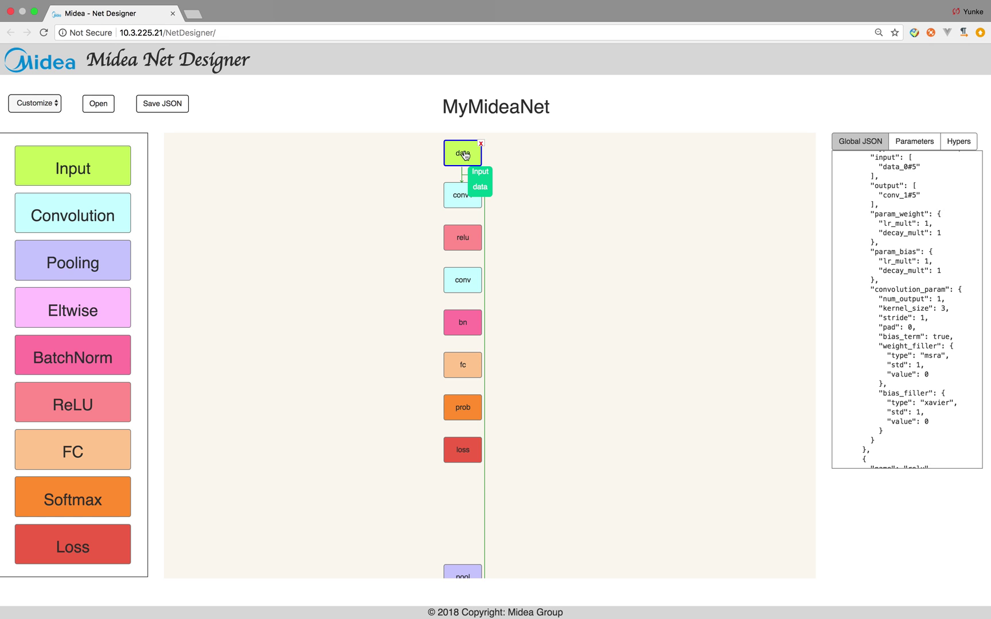
pyautogui.scroll(-1, 465, 156)
pyautogui.scroll(1, 461, 155)
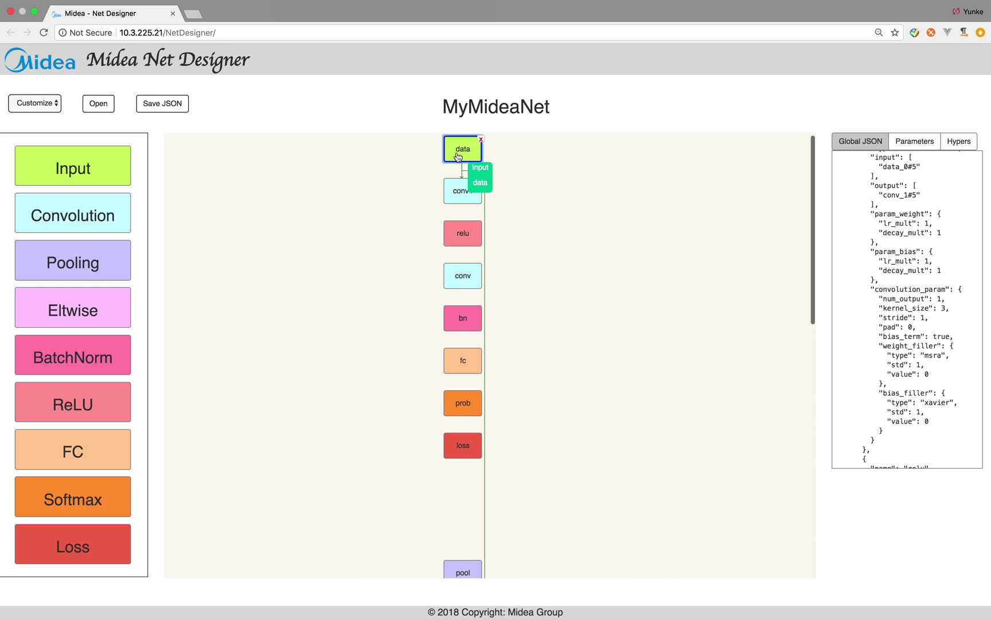
pyautogui.moveTo(457, 156); pyautogui.dragTo(584, 306)
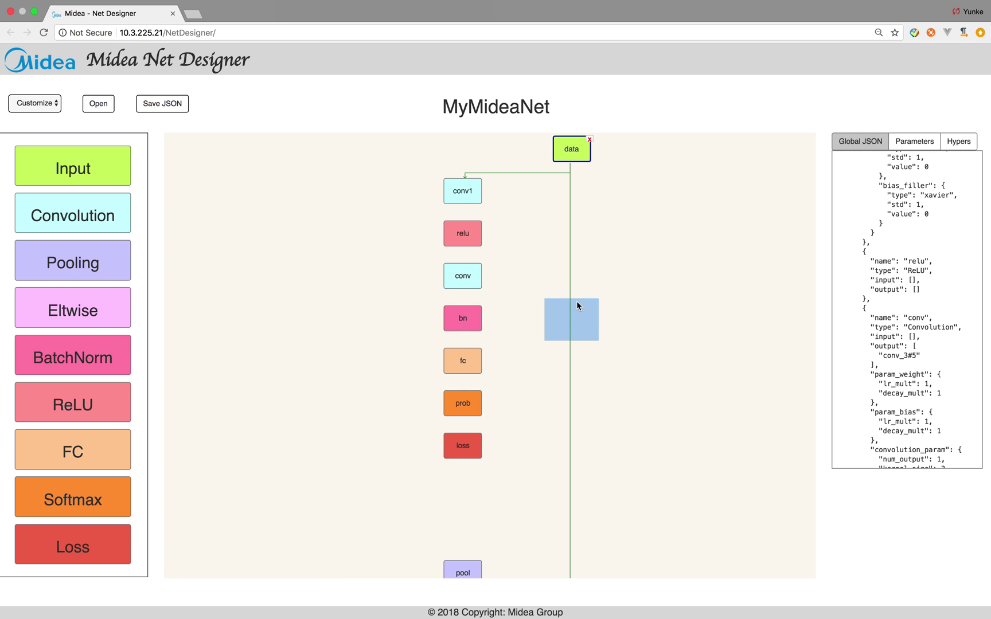
pyautogui.moveTo(577, 304); pyautogui.dragTo(466, 239)
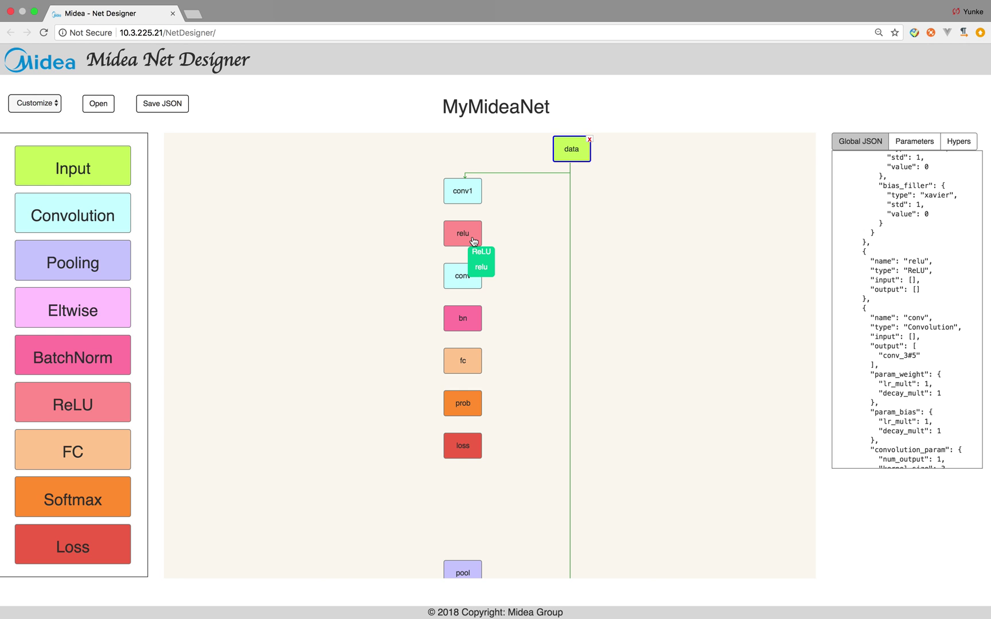
# Step: Connect the relu layer to the conv layer below it, and move that conv layer one column to the right
pyautogui.moveTo(462, 236); pyautogui.dragTo(448, 281)
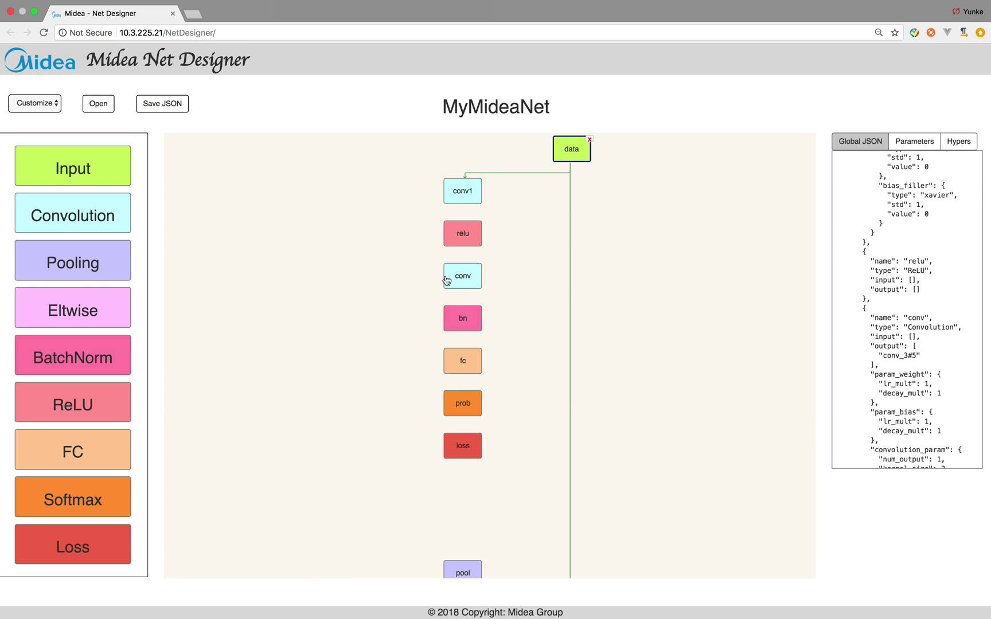
pyautogui.click(462, 236)
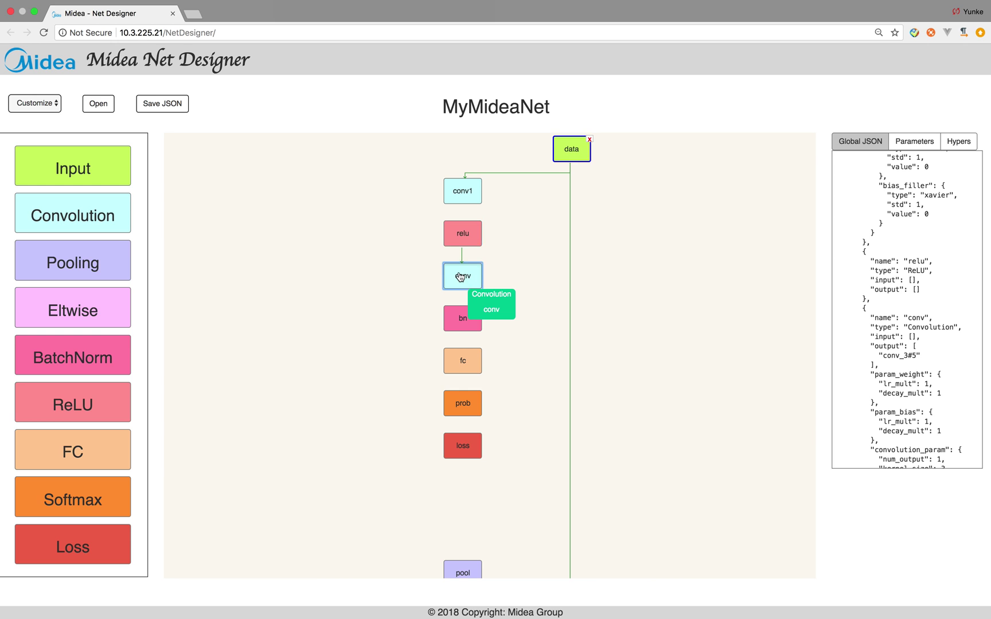
pyautogui.click(463, 277)
pyautogui.moveTo(469, 281); pyautogui.dragTo(532, 284)
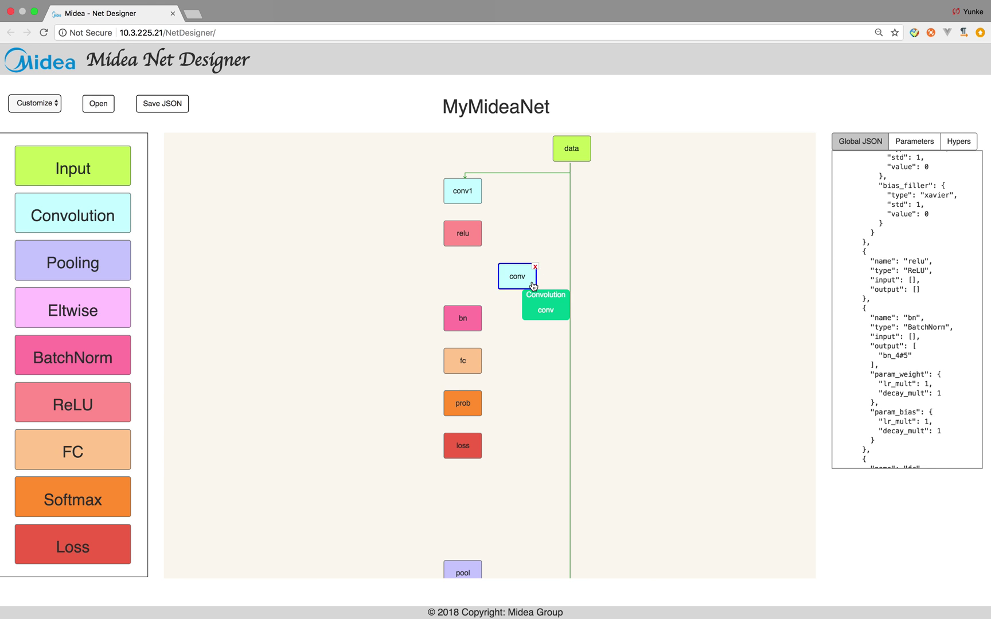
# Step: Swap the rows of the relu layer and the offset conv layer, and move both back to their starting rows
pyautogui.click(466, 241)
pyautogui.moveTo(467, 241); pyautogui.dragTo(472, 282)
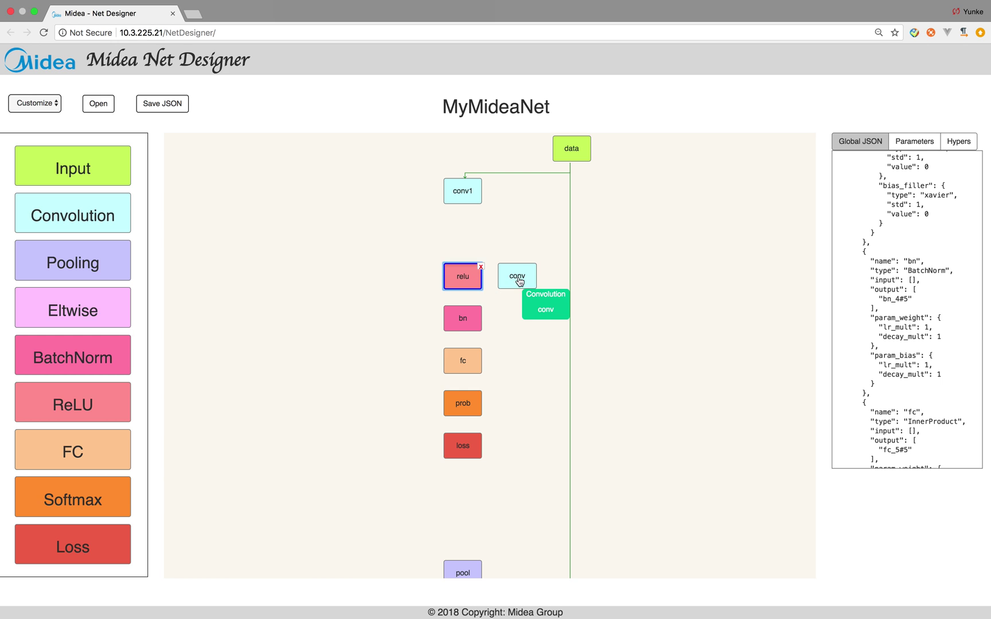
pyautogui.moveTo(528, 285); pyautogui.dragTo(513, 247)
pyautogui.click(475, 280)
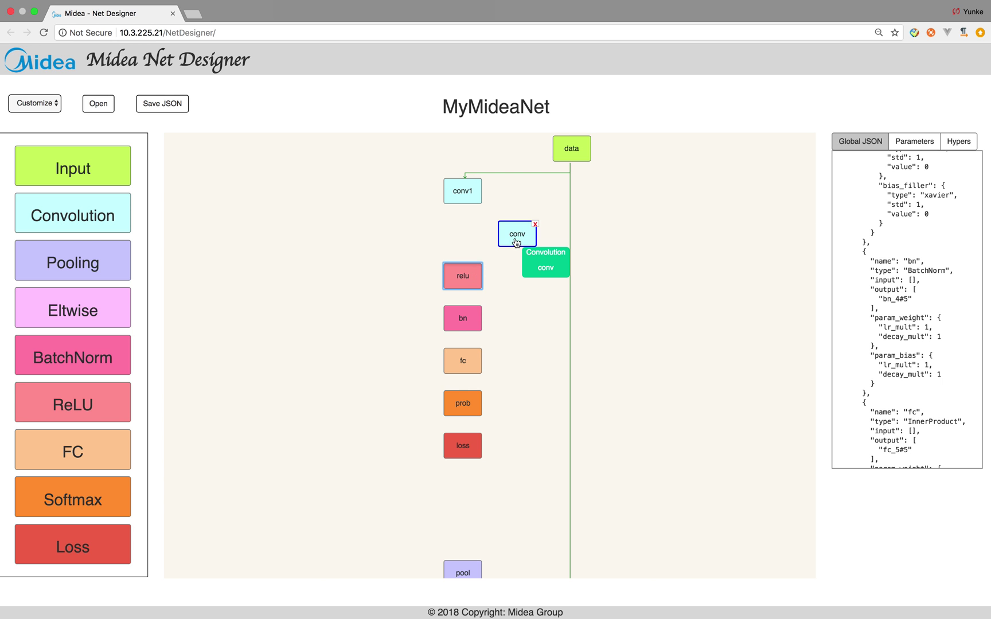
pyautogui.moveTo(475, 280); pyautogui.dragTo(516, 277)
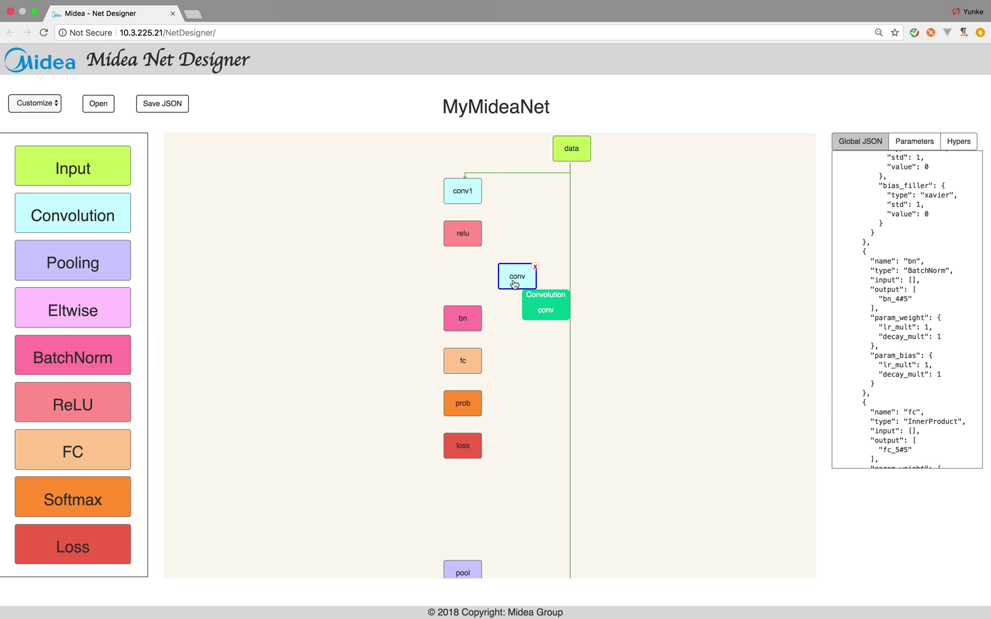
# Step: Move the offset conv layer back into the main column below relu, and connect the relu layer to it
pyautogui.click(463, 238)
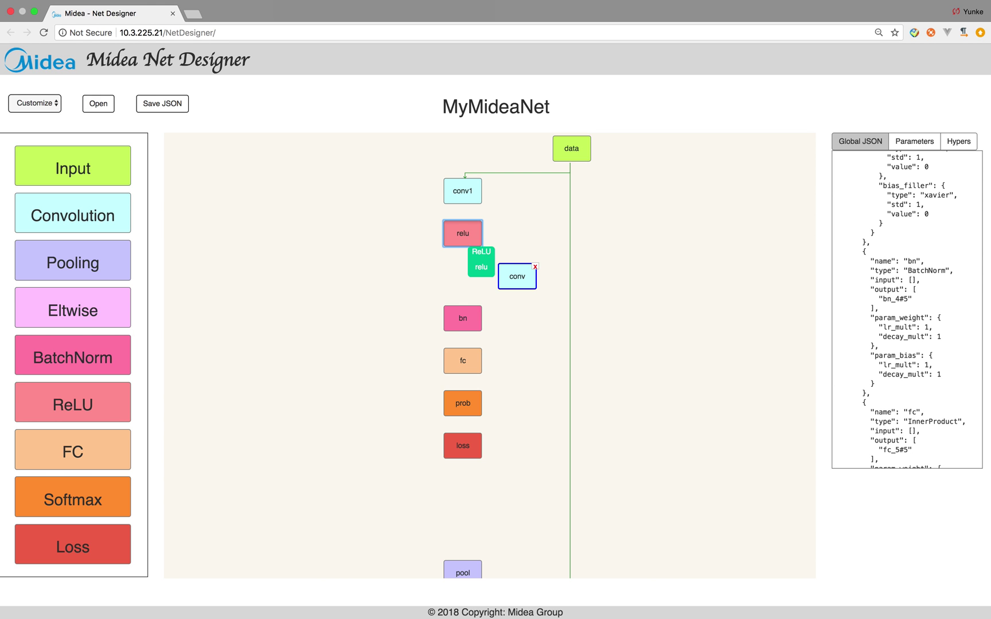
pyautogui.click(513, 278)
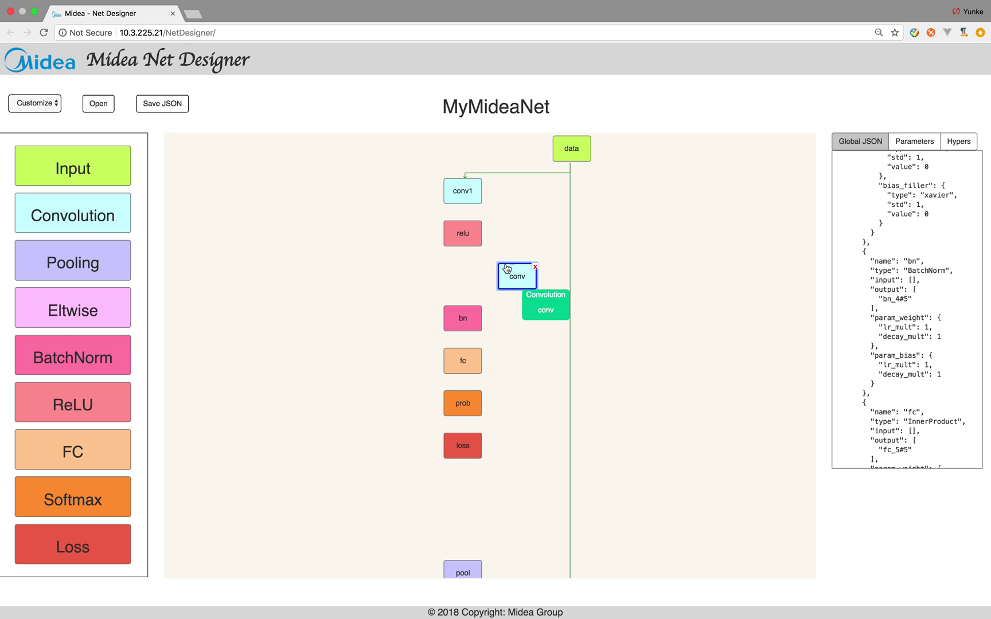
pyautogui.moveTo(513, 276); pyautogui.dragTo(475, 280)
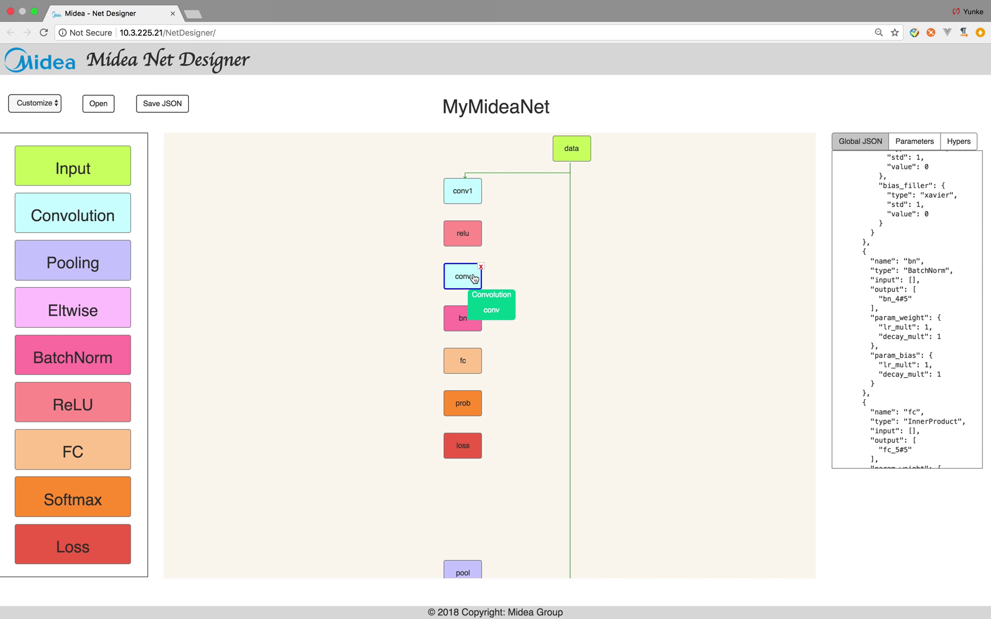
pyautogui.click(459, 243)
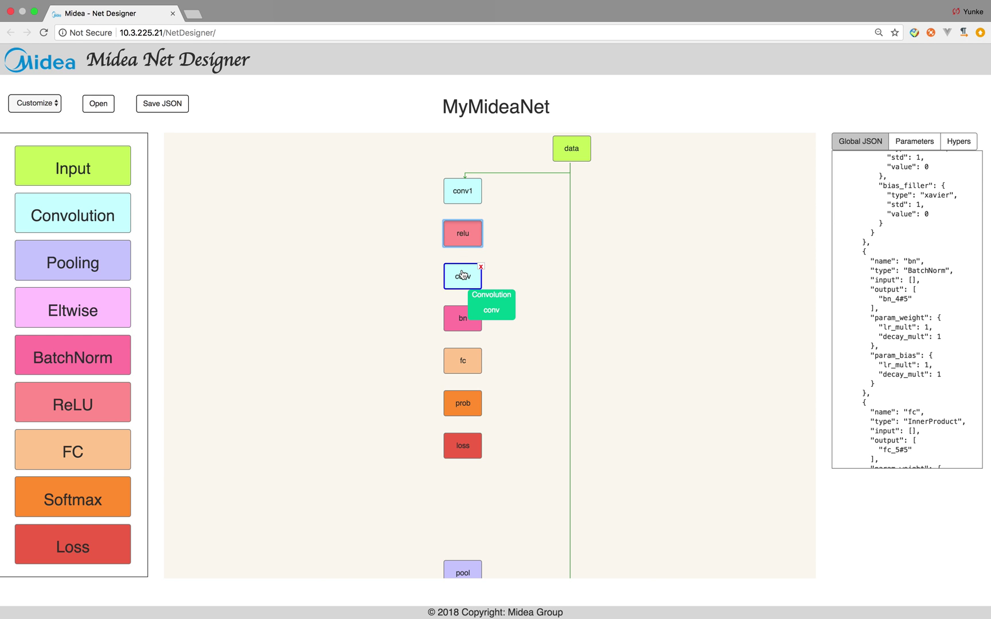
pyautogui.moveTo(474, 282); pyautogui.dragTo(462, 223)
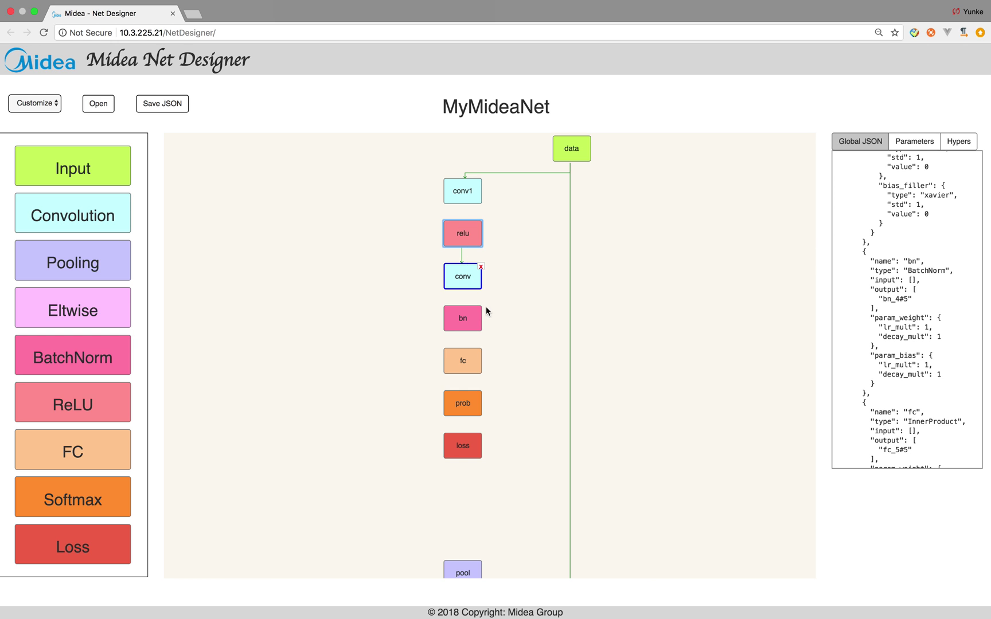
# Step: Move the conv layer below relu one column to the left, and return it to the main column
pyautogui.moveTo(451, 277); pyautogui.dragTo(409, 284)
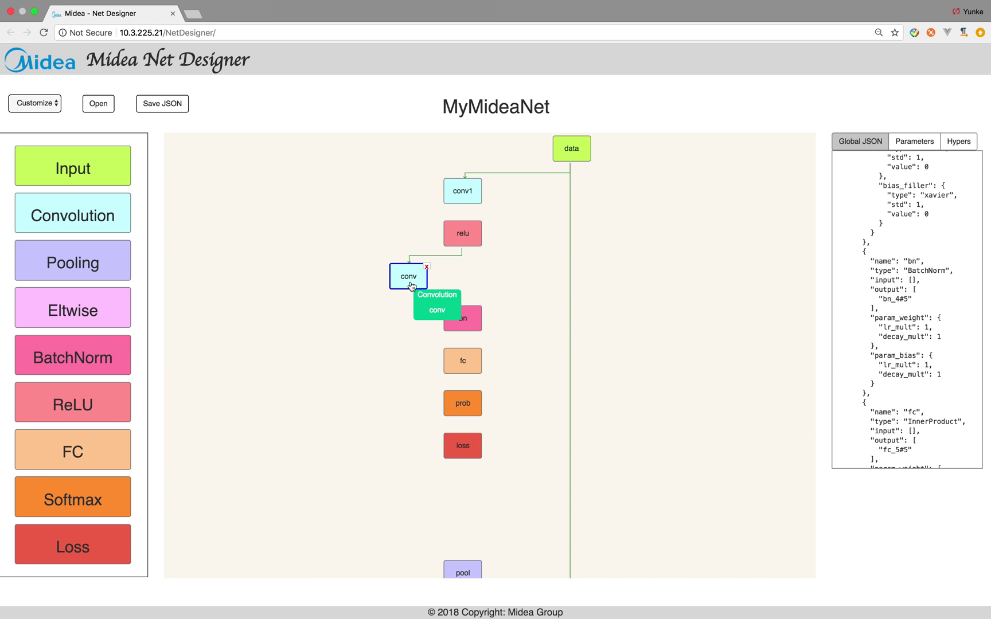
pyautogui.click(409, 285)
pyautogui.moveTo(402, 266); pyautogui.dragTo(414, 239)
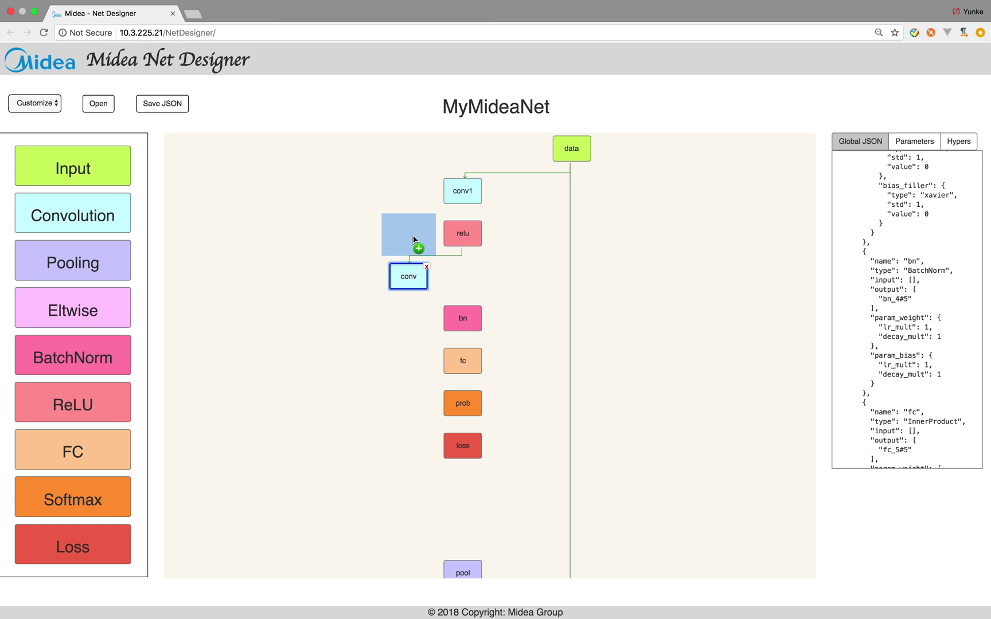
pyautogui.moveTo(414, 239)
pyautogui.mouseDown()
pyautogui.moveTo(435, 236)
pyautogui.moveTo(417, 243)
pyautogui.mouseUp()
pyautogui.moveTo(417, 243)
pyautogui.mouseDown()
pyautogui.moveTo(467, 268)
pyautogui.moveTo(454, 249)
pyautogui.moveTo(419, 252)
pyautogui.moveTo(401, 271)
pyautogui.mouseUp()
pyautogui.moveTo(464, 238)
pyautogui.mouseDown()
pyautogui.moveTo(413, 277)
pyautogui.moveTo(401, 361)
pyautogui.moveTo(398, 206)
pyautogui.moveTo(439, 275)
pyautogui.moveTo(480, 277)
pyautogui.moveTo(471, 272)
pyautogui.mouseUp()
pyautogui.click(412, 283)
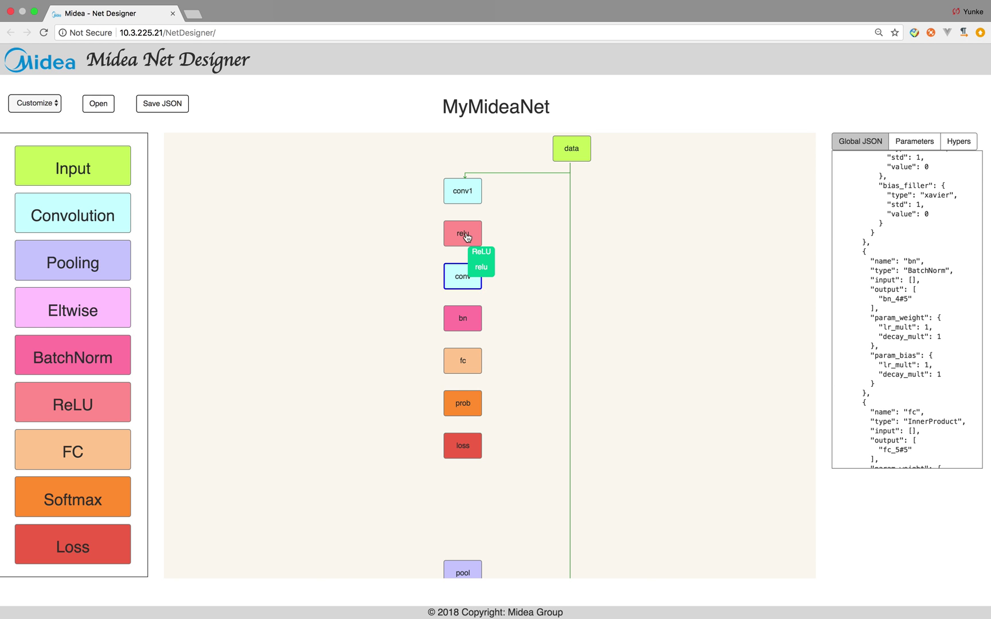
# Step: Connect the conv1 layer to the relu layer and the relu layer to the conv layer below it
pyautogui.moveTo(469, 194); pyautogui.dragTo(462, 279)
pyautogui.moveTo(469, 282); pyautogui.dragTo(537, 286)
pyautogui.click(463, 235)
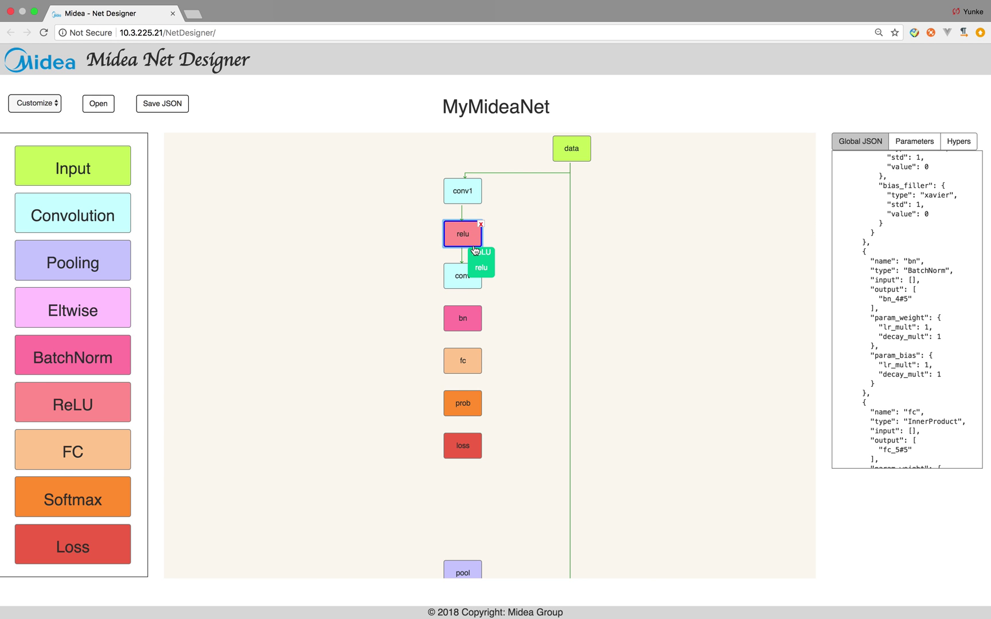
# Step: Delete the relu layer between conv1 and conv, and add a new ReLU layer in its place
pyautogui.click(465, 274)
pyautogui.click(463, 235)
pyautogui.click(482, 226)
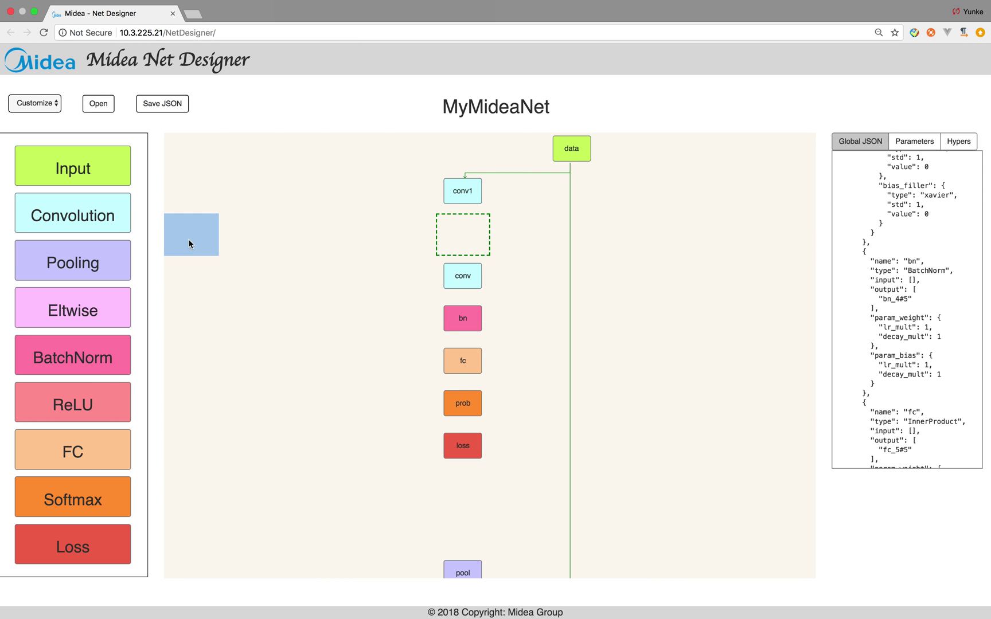
pyautogui.click(98, 408)
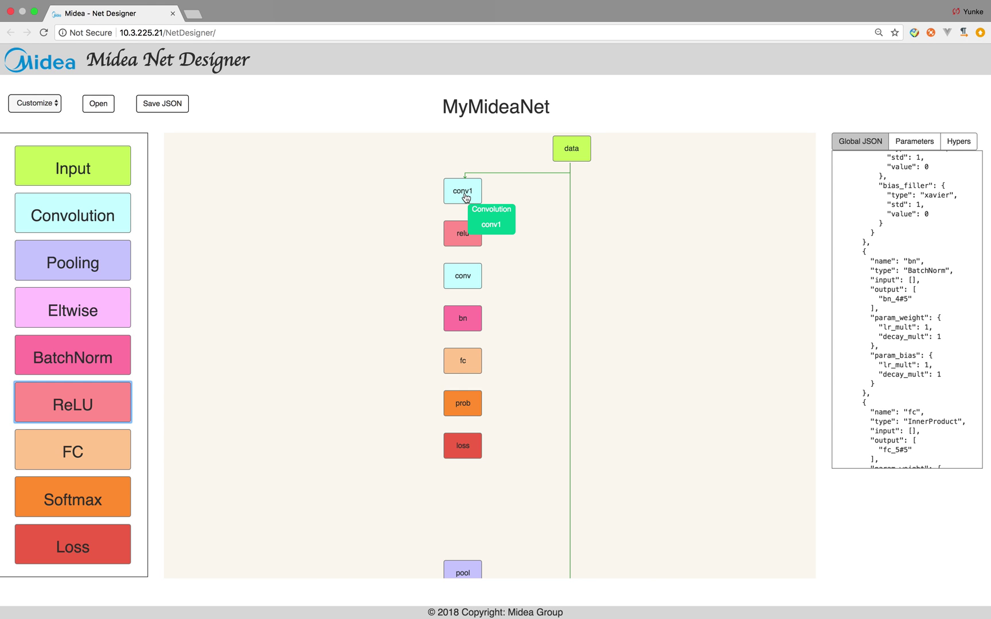
# Step: Connect the conv1 layer to the new relu layer, and remove that connection again
pyautogui.moveTo(465, 199); pyautogui.dragTo(466, 238)
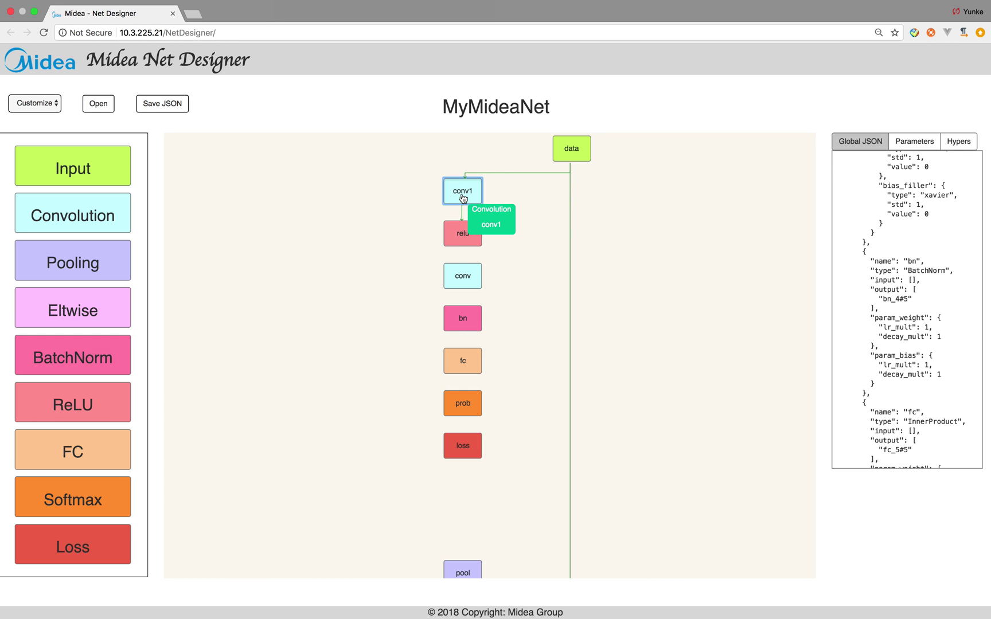
pyautogui.click(463, 237)
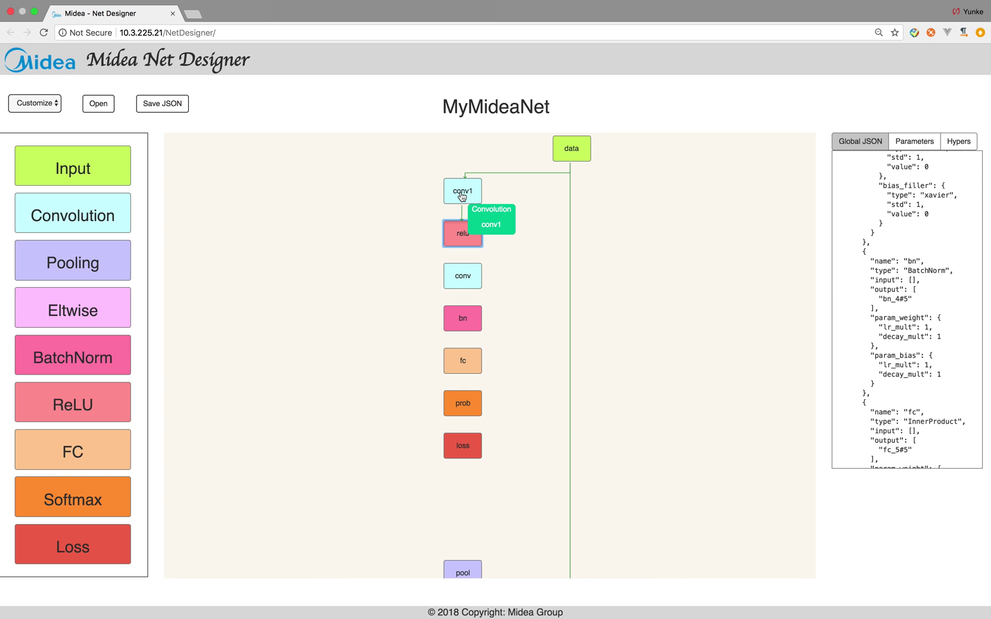
pyautogui.moveTo(545, 214); pyautogui.dragTo(579, 341)
# Step: Remove the connection from the data layer to the bn layer at the end of the network
pyautogui.scroll(-2, 518, 299)
pyautogui.scroll(2, 515, 282)
pyautogui.scroll(-8, 629, 322)
pyautogui.scroll(8, 591, 350)
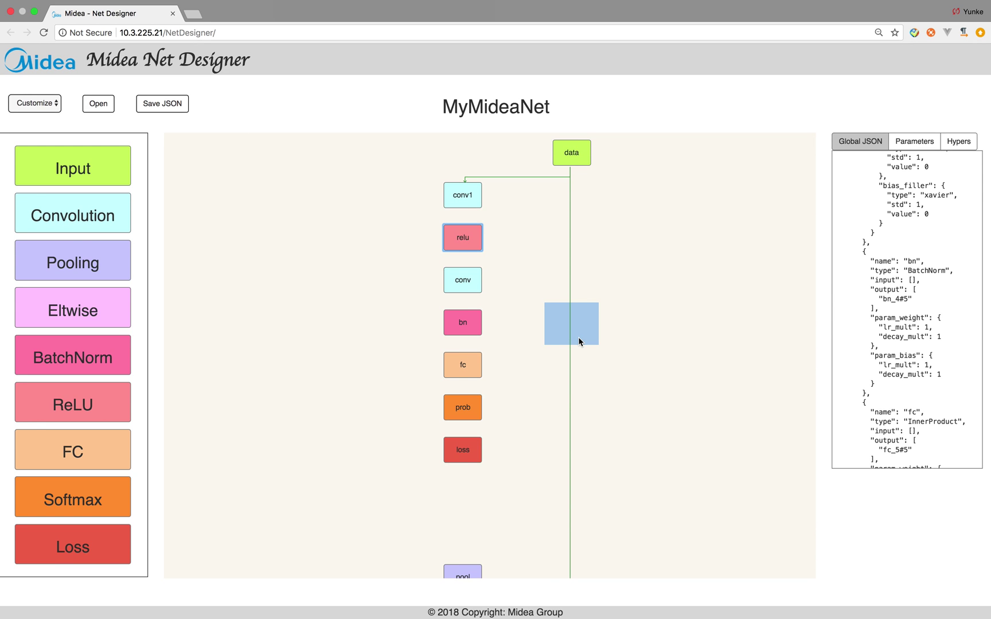
pyautogui.moveTo(578, 338); pyautogui.dragTo(497, 331)
pyautogui.scroll(-19, 575, 345)
pyautogui.scroll(19, 513, 303)
pyautogui.scroll(-17, 562, 301)
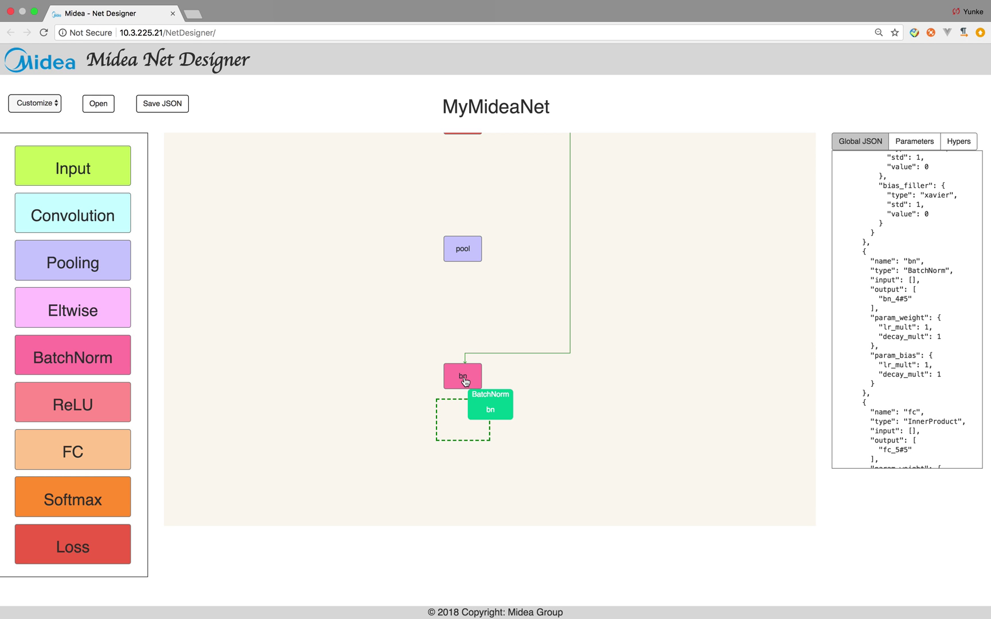
pyautogui.moveTo(464, 381); pyautogui.dragTo(565, 156)
pyautogui.scroll(-2, 807, 367)
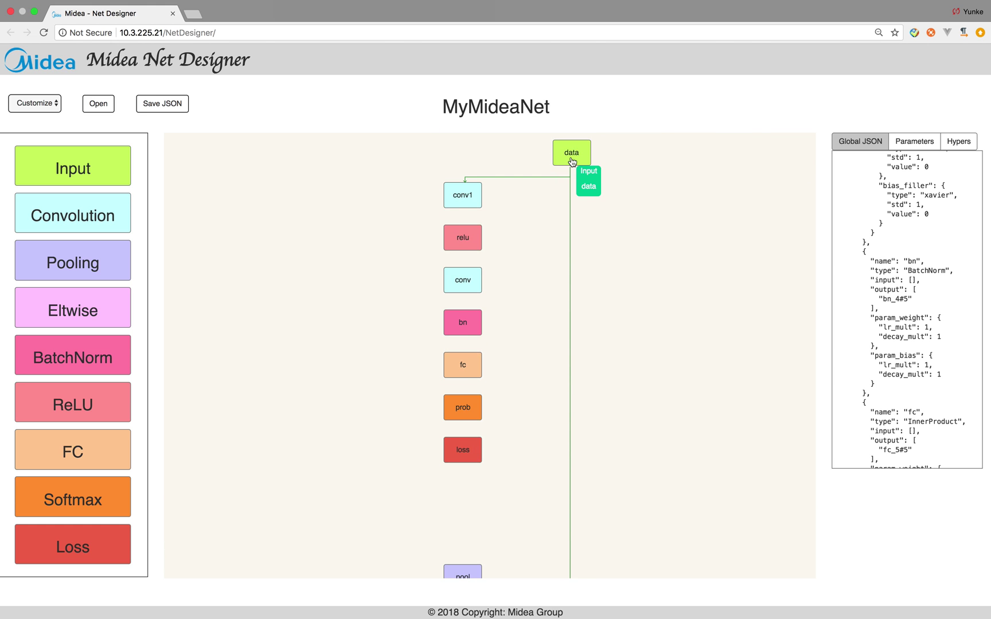
pyautogui.click(572, 161)
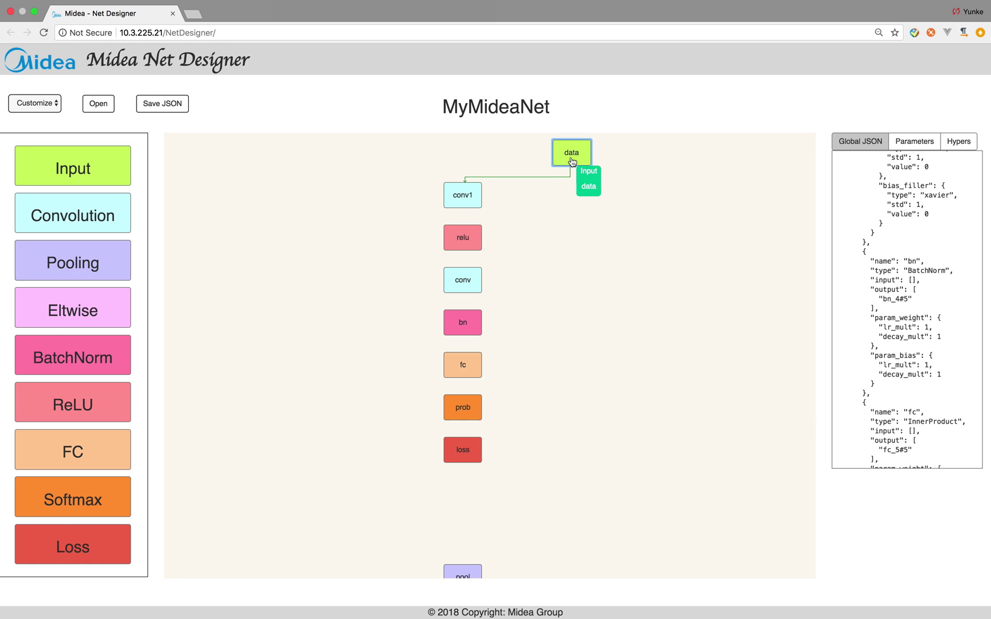
# Step: Move the data layer back into the main column, directly above the conv1 layer
pyautogui.moveTo(571, 161); pyautogui.dragTo(624, 327)
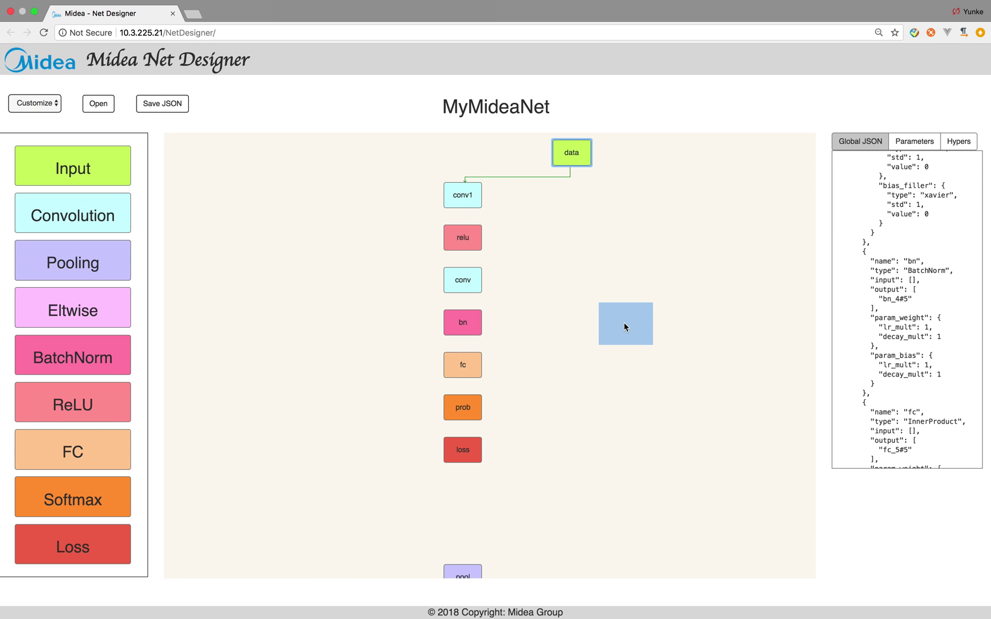
pyautogui.moveTo(625, 327); pyautogui.dragTo(541, 353)
pyautogui.moveTo(550, 345); pyautogui.dragTo(425, 163)
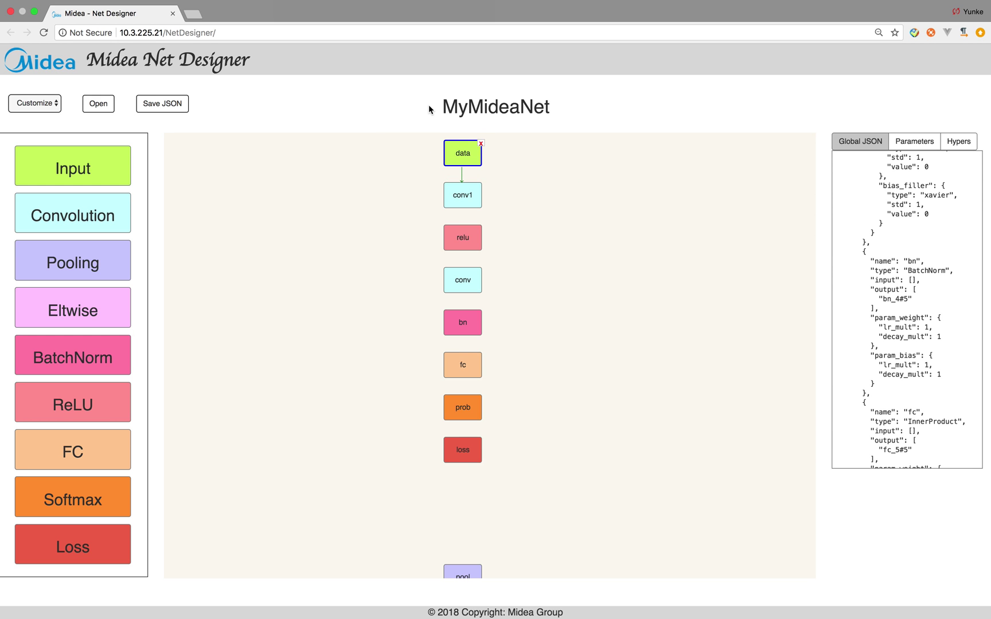
# Step: Connect the main column's layers in sequence from conv1 through relu, conv, bn, fc and prob to loss
pyautogui.moveTo(453, 161); pyautogui.dragTo(466, 263)
pyautogui.moveTo(471, 196); pyautogui.dragTo(462, 239)
pyautogui.click(464, 281)
pyautogui.click(463, 325)
pyautogui.click(461, 373)
pyautogui.click(465, 412)
pyautogui.click(464, 451)
# Step: Move the pool layer up to two rows below the loss layer, and connect the loss layer to it
pyautogui.moveTo(459, 571); pyautogui.dragTo(462, 533)
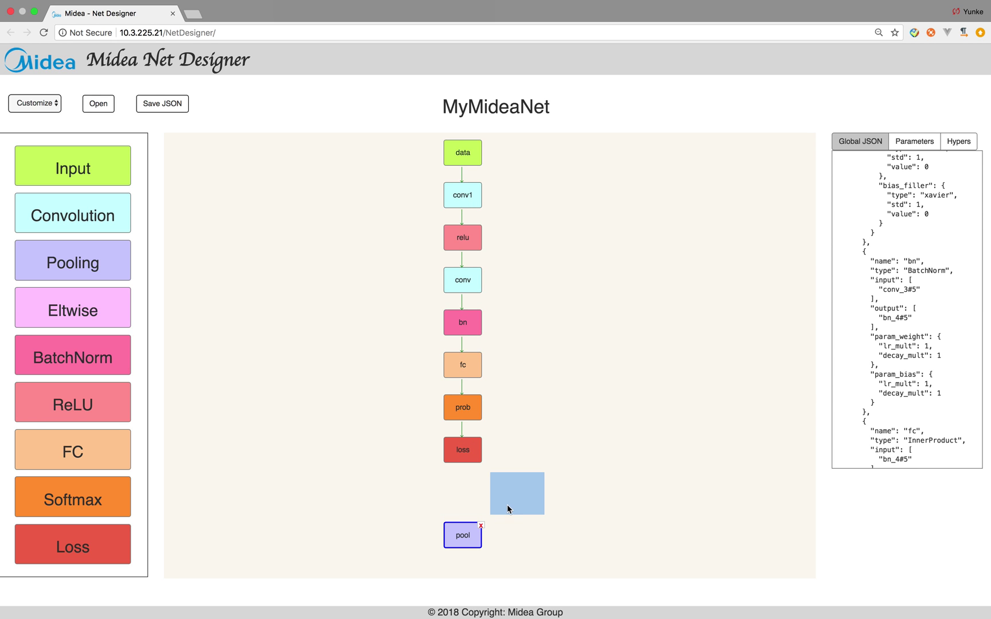
pyautogui.scroll(-3, 507, 488)
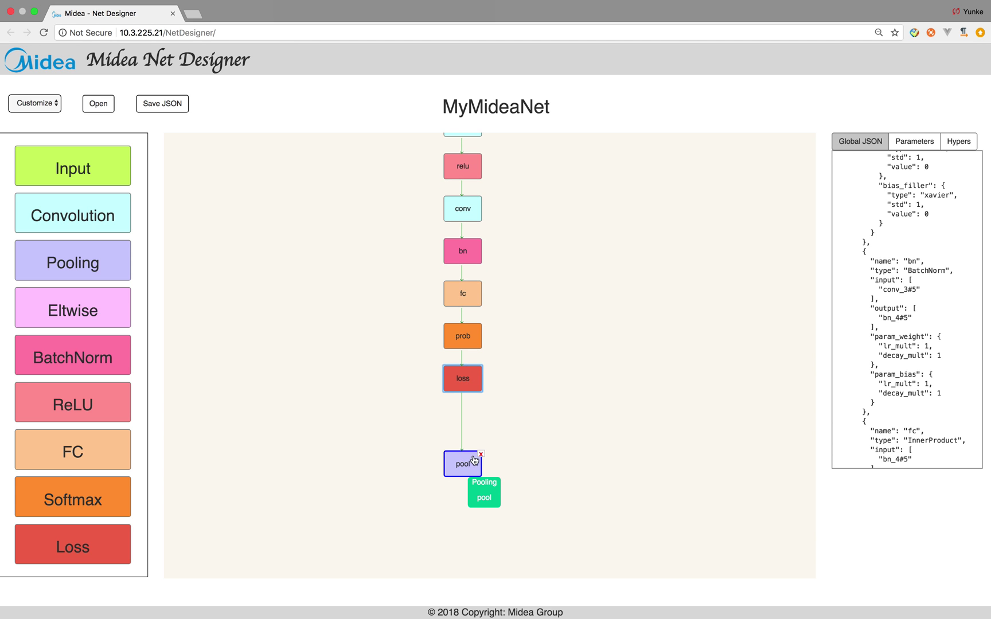
# Step: Delete the pool layer below the loss layer
pyautogui.scroll(-1, 476, 459)
pyautogui.click(484, 456)
pyautogui.moveTo(484, 455); pyautogui.dragTo(518, 367)
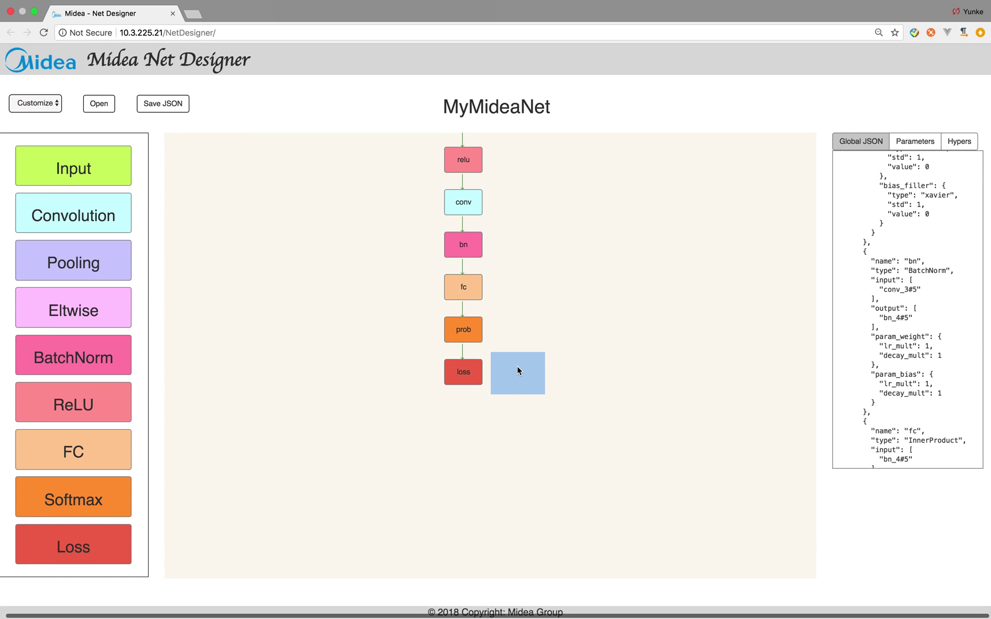
# Step: Replace the bn layer between the conv and fc layers with an Eltwise layer
pyautogui.scroll(3, 517, 367)
pyautogui.moveTo(548, 337); pyautogui.dragTo(476, 365)
pyautogui.click(478, 364)
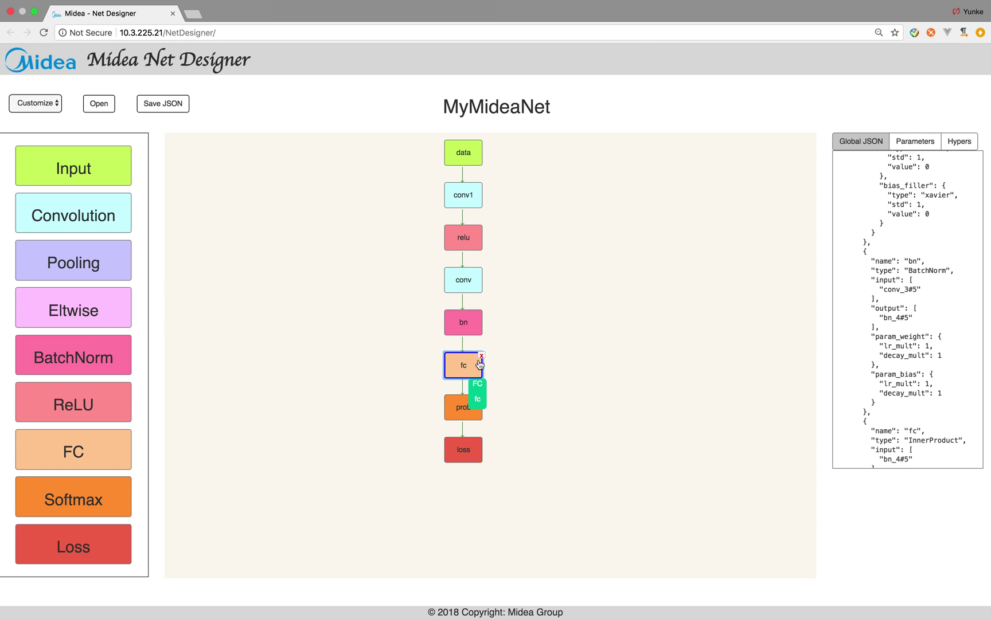
pyautogui.click(476, 323)
pyautogui.moveTo(476, 322)
pyautogui.mouseDown()
pyautogui.moveTo(316, 338)
pyautogui.moveTo(126, 321)
pyautogui.moveTo(632, 355)
pyautogui.moveTo(477, 337)
pyautogui.mouseUp()
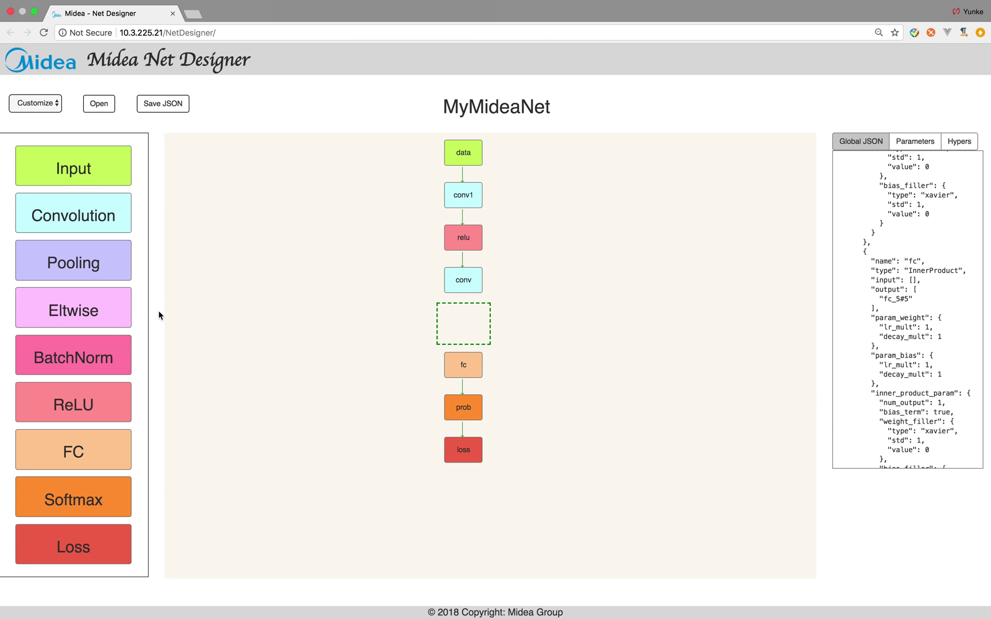
pyautogui.moveTo(82, 314); pyautogui.dragTo(476, 326)
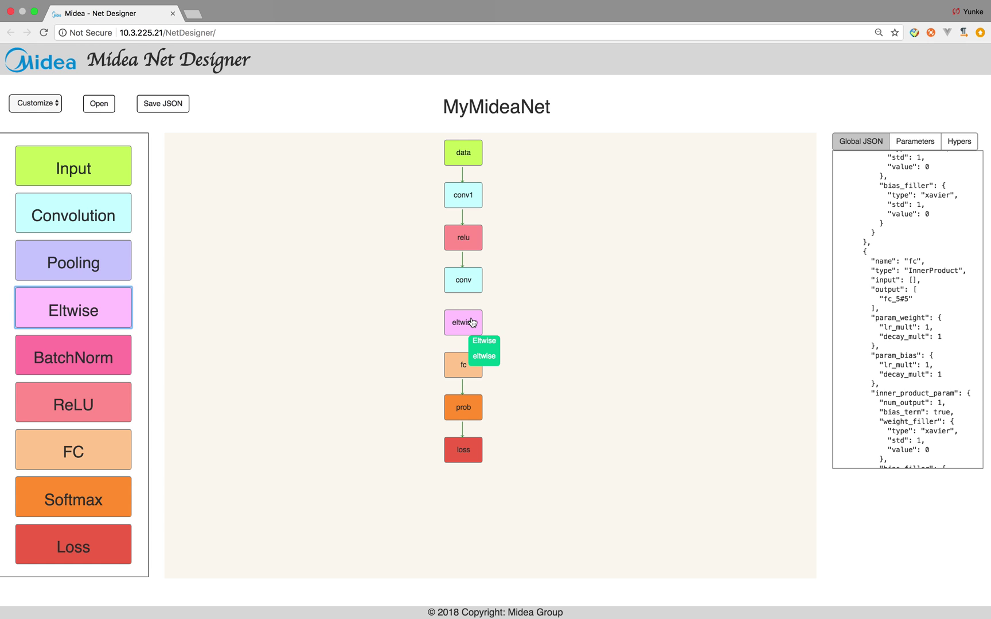
# Step: Add a second Convolution layer to the right of the conv layer below relu, and connect the relu layer to it
pyautogui.moveTo(491, 261); pyautogui.dragTo(491, 217)
pyautogui.click(70, 229)
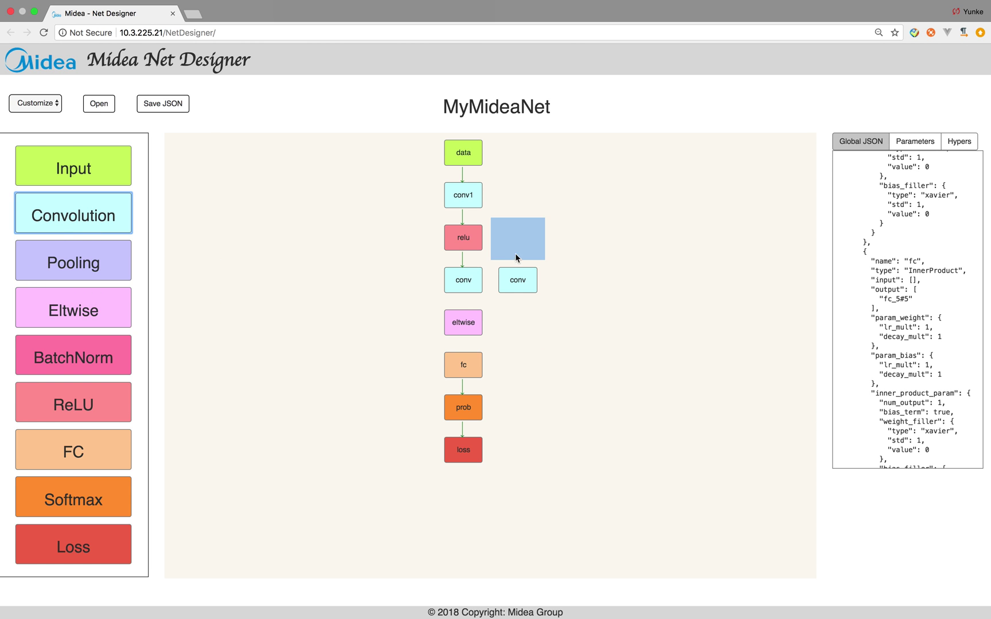
pyautogui.click(468, 243)
pyautogui.click(521, 284)
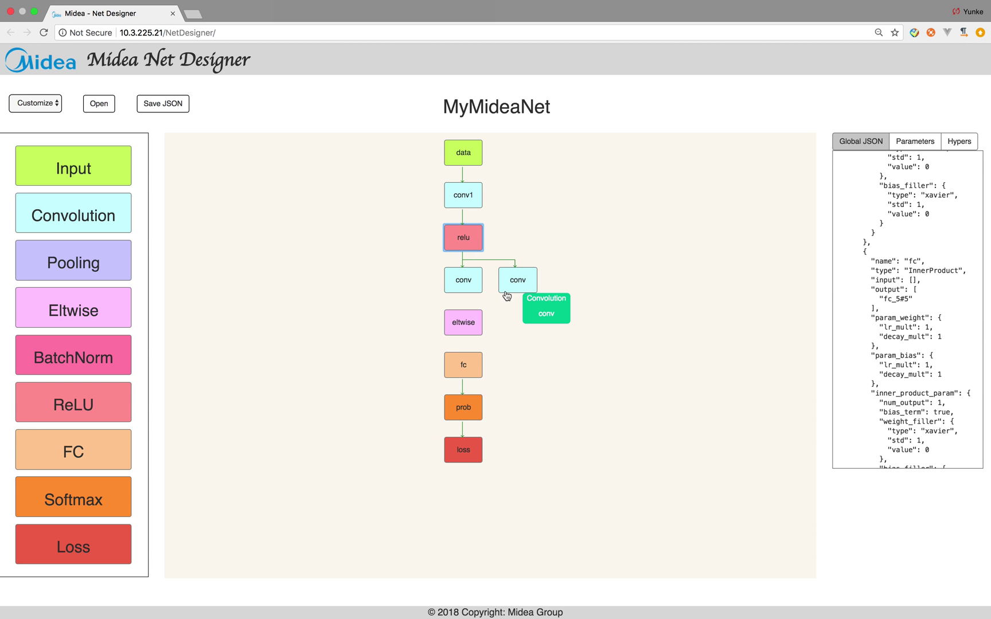
# Step: Connect both parallel conv layers to the eltwise layer, and connect the eltwise layer to the fc layer
pyautogui.click(454, 287)
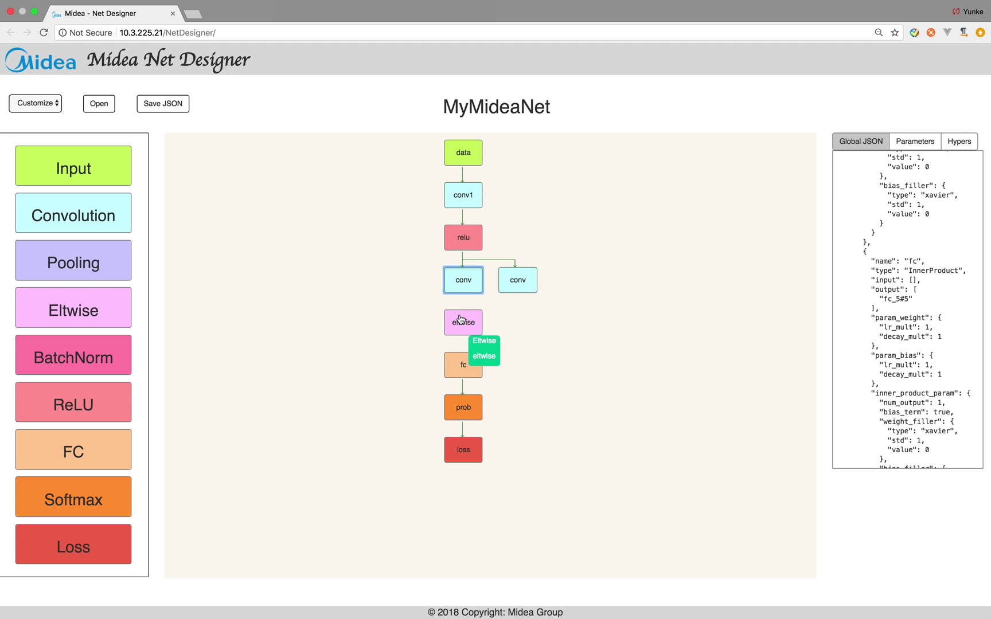
pyautogui.click(515, 287)
pyautogui.click(460, 320)
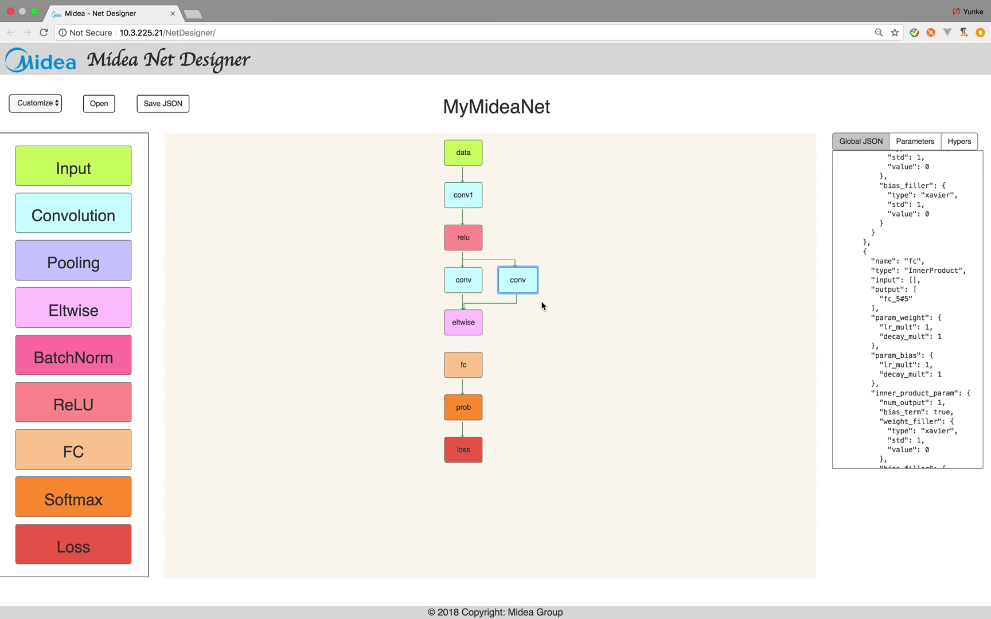
pyautogui.click(476, 328)
pyautogui.click(463, 366)
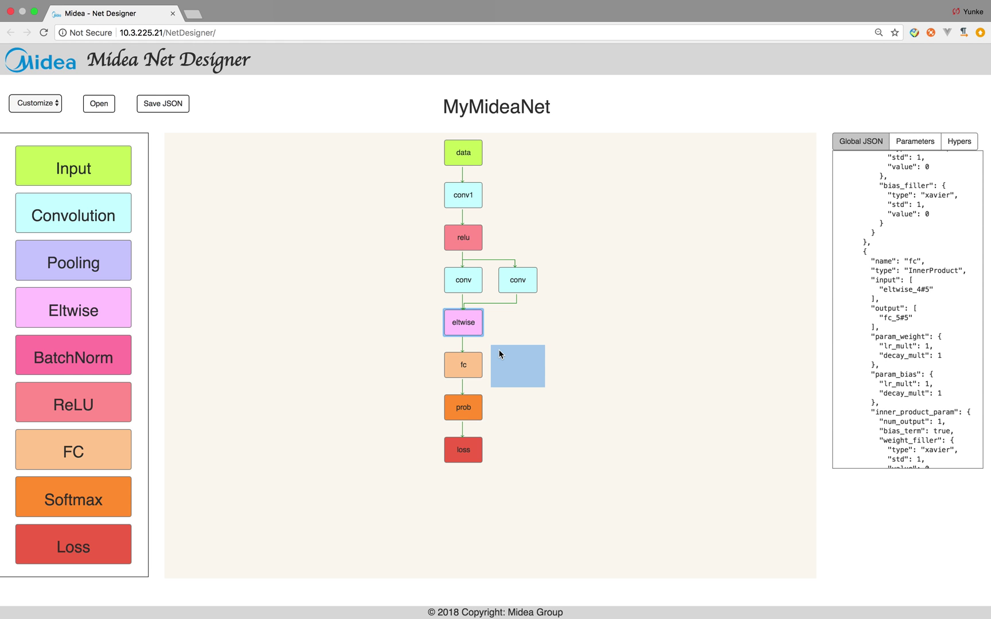
# Step: Check the parameters of the relu, conv and eltwise layers, and open the network's hyperparameters
pyautogui.click(893, 144)
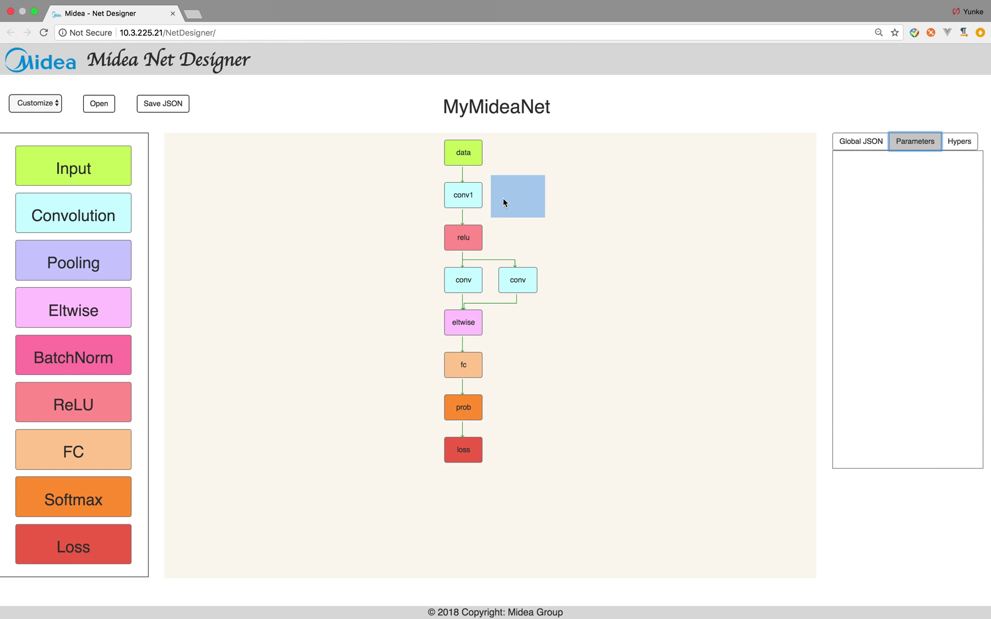
pyautogui.click(466, 241)
pyautogui.click(465, 284)
pyautogui.click(464, 333)
pyautogui.click(968, 148)
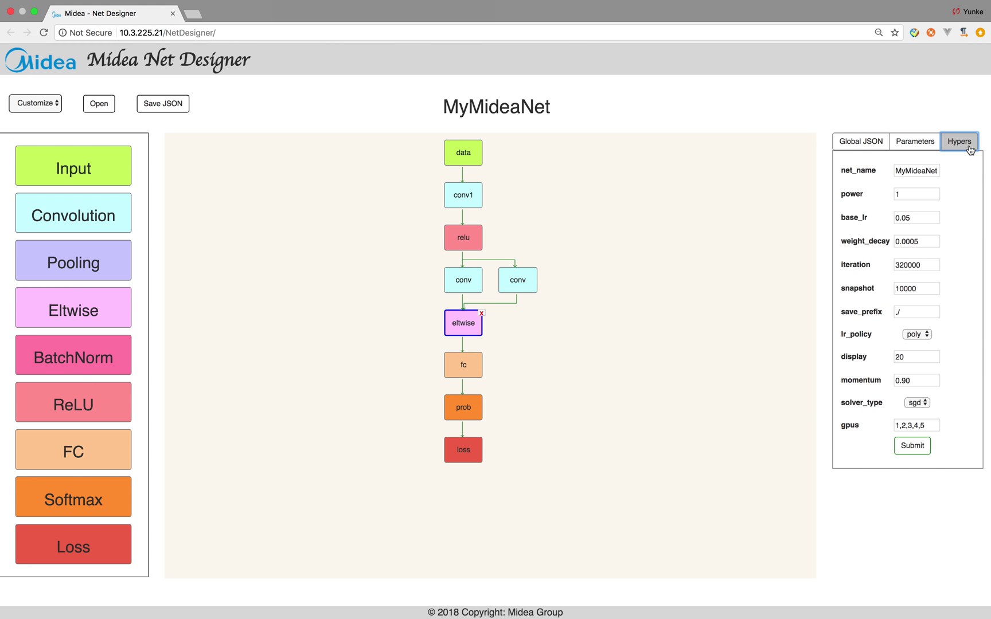
# Step: Save the MyMideaNet network as a JSON file
pyautogui.doubleClick(265, 158)
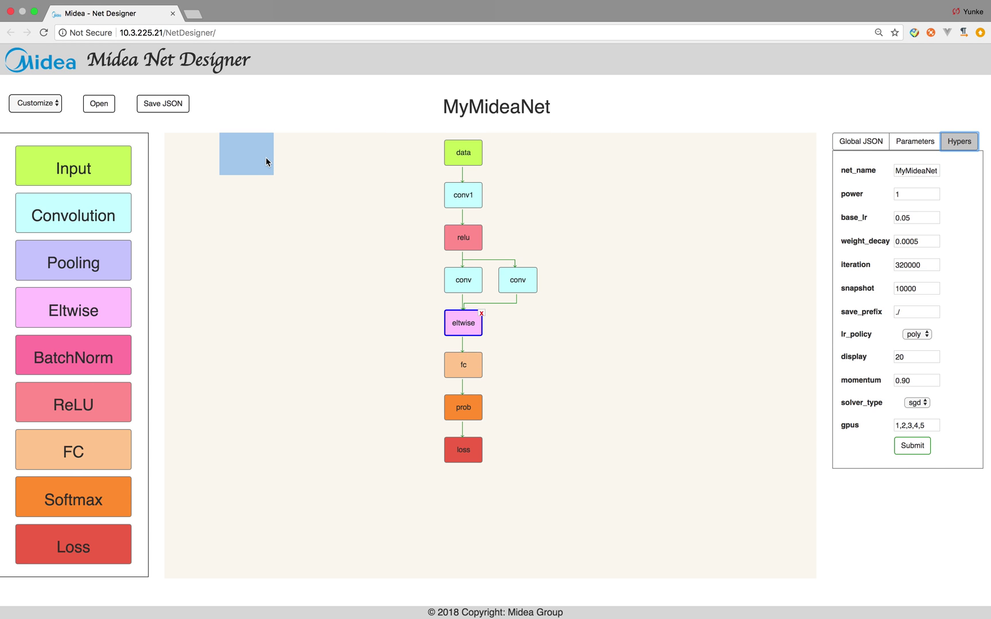
pyautogui.click(266, 161)
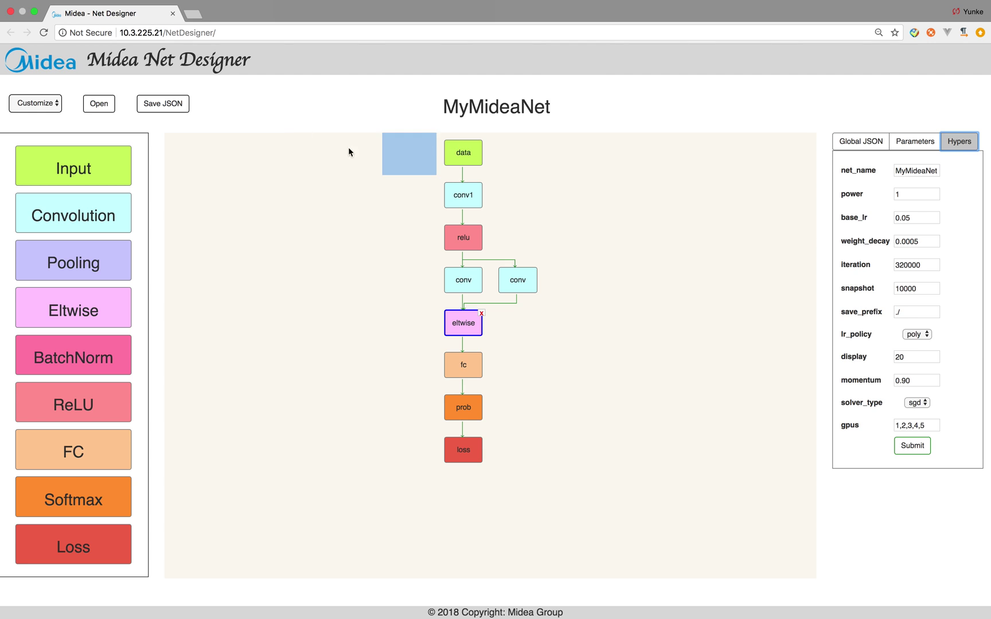
pyautogui.click(176, 107)
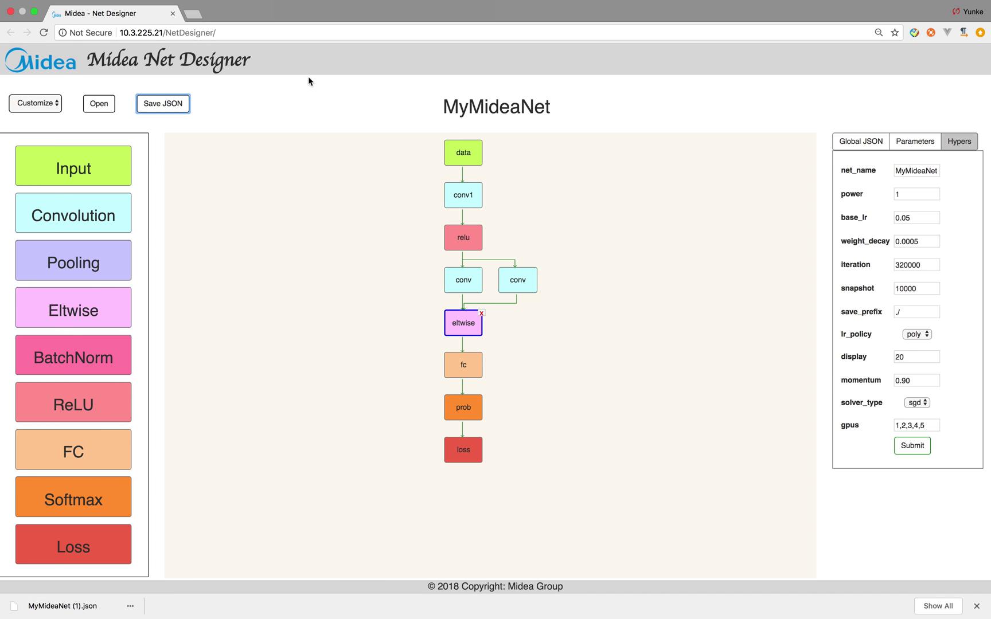
# Step: Reload the designer page and open the saved network file MyMideaNet (1).json from the Downloads folder
pyautogui.click(45, 34)
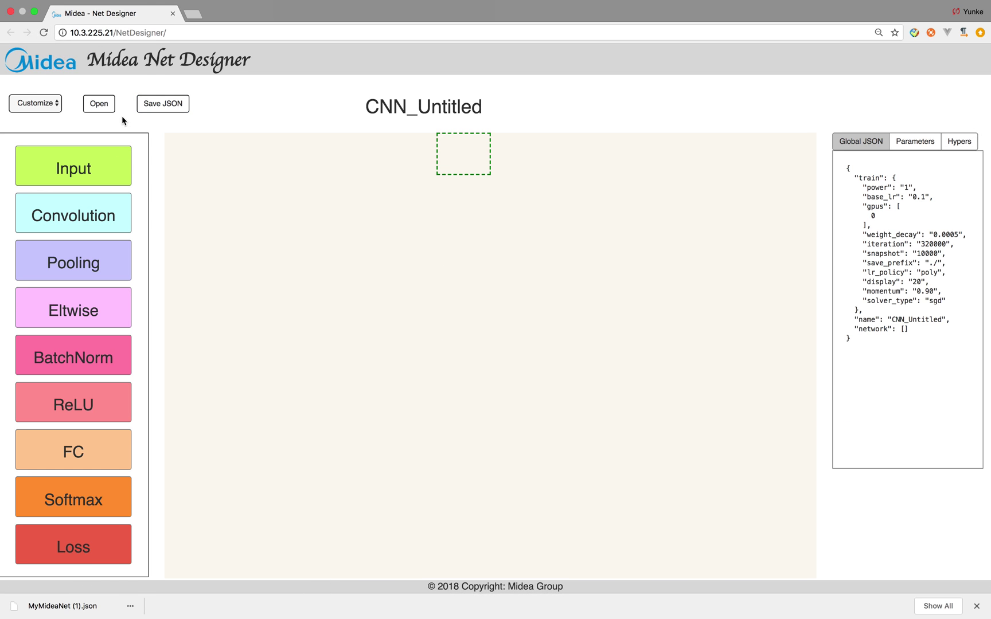
pyautogui.click(99, 105)
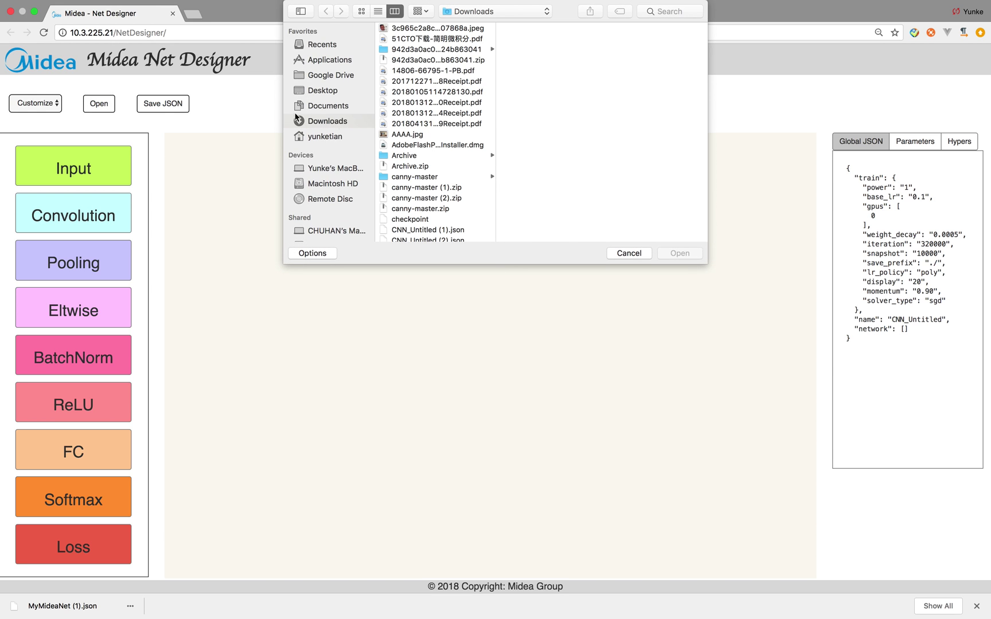
pyautogui.scroll(-5, 413, 144)
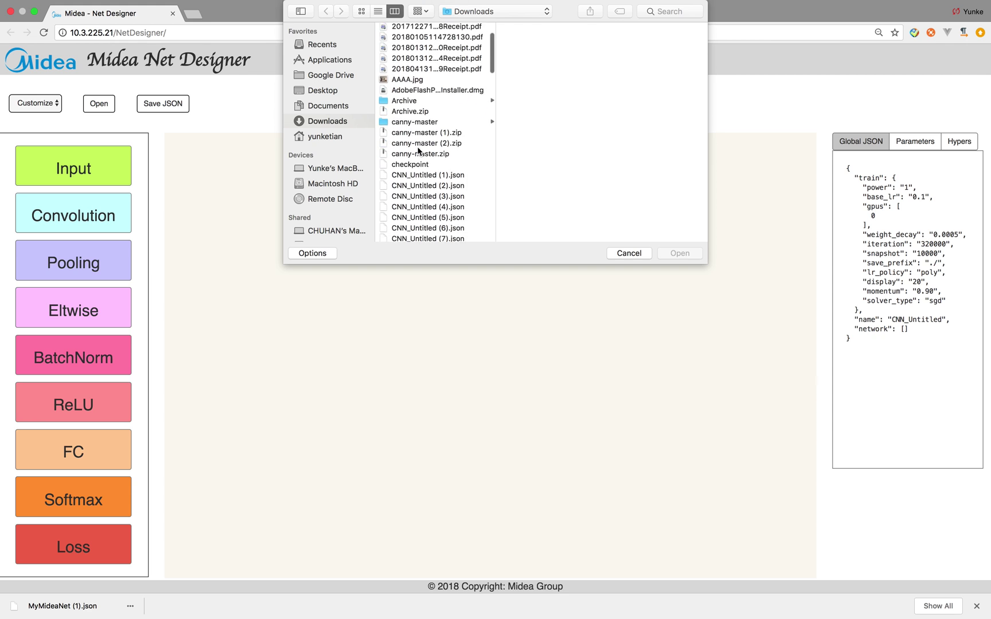
pyautogui.scroll(5, 419, 147)
pyautogui.scroll(-10, 416, 146)
pyautogui.scroll(-10, 416, 146)
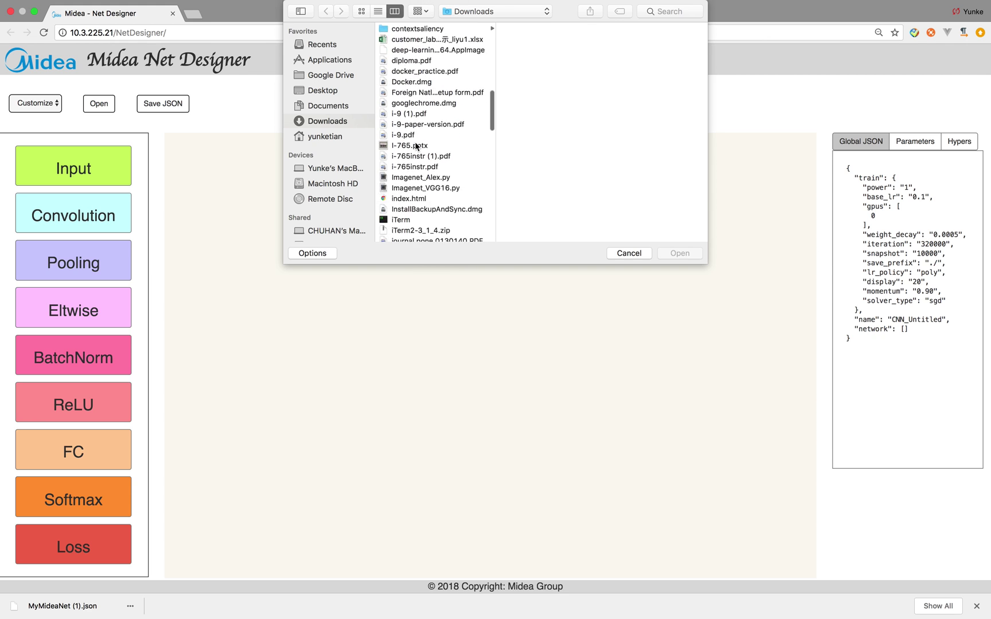
pyautogui.scroll(-1, 416, 146)
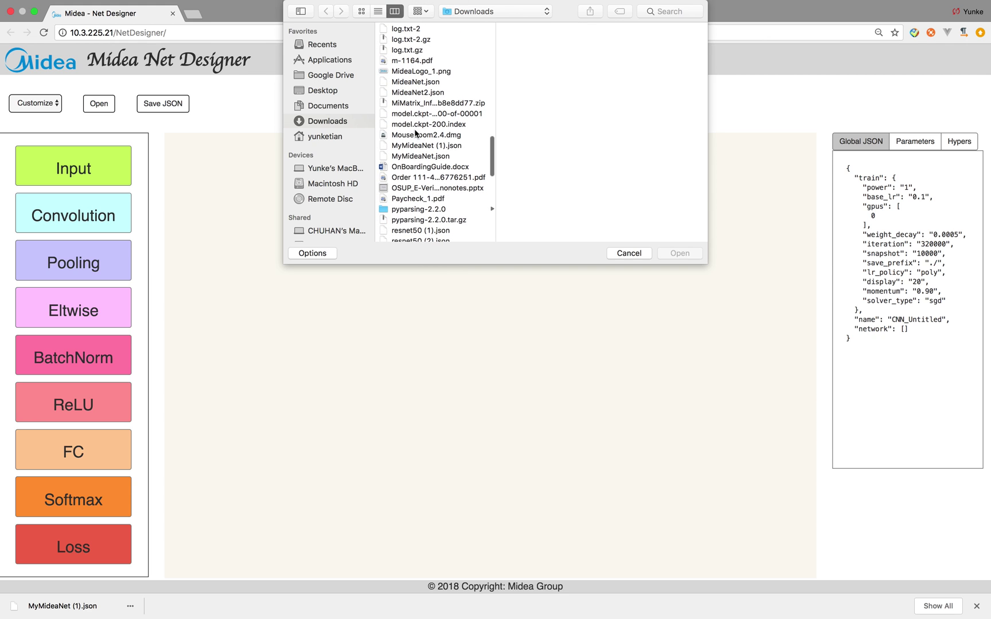
pyautogui.click(434, 147)
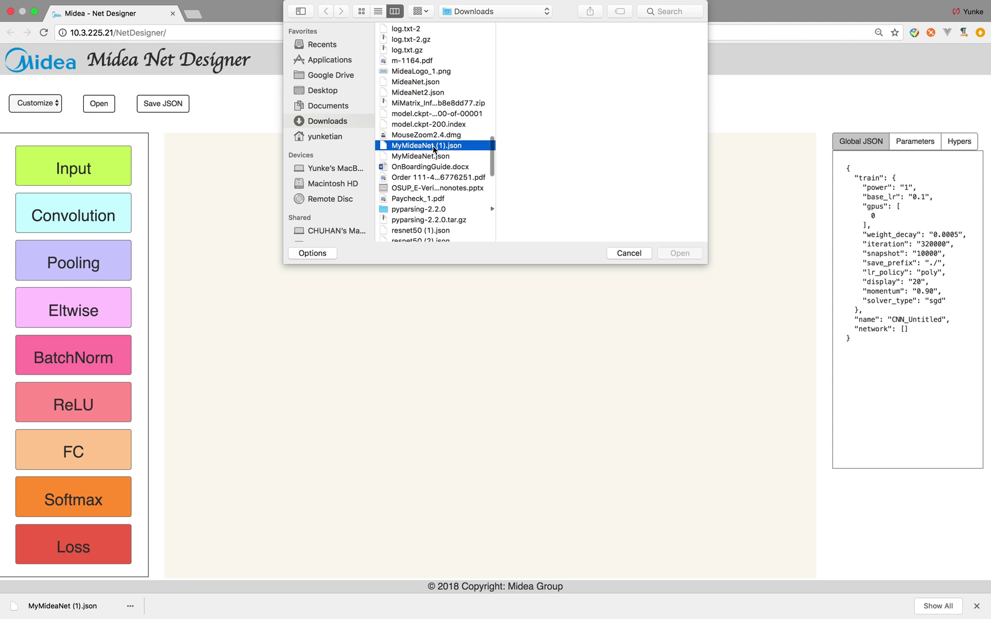
pyautogui.click(669, 256)
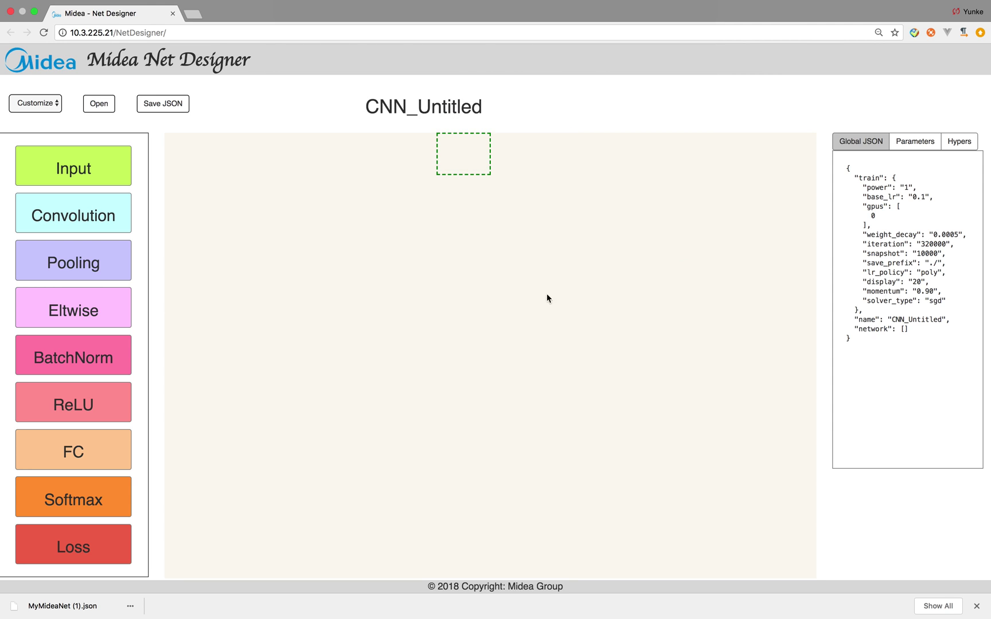
# Step: Look over the layers and connections of the reopened network, including the separate bn layer beside the data layer
pyautogui.scroll(-1, 661, 379)
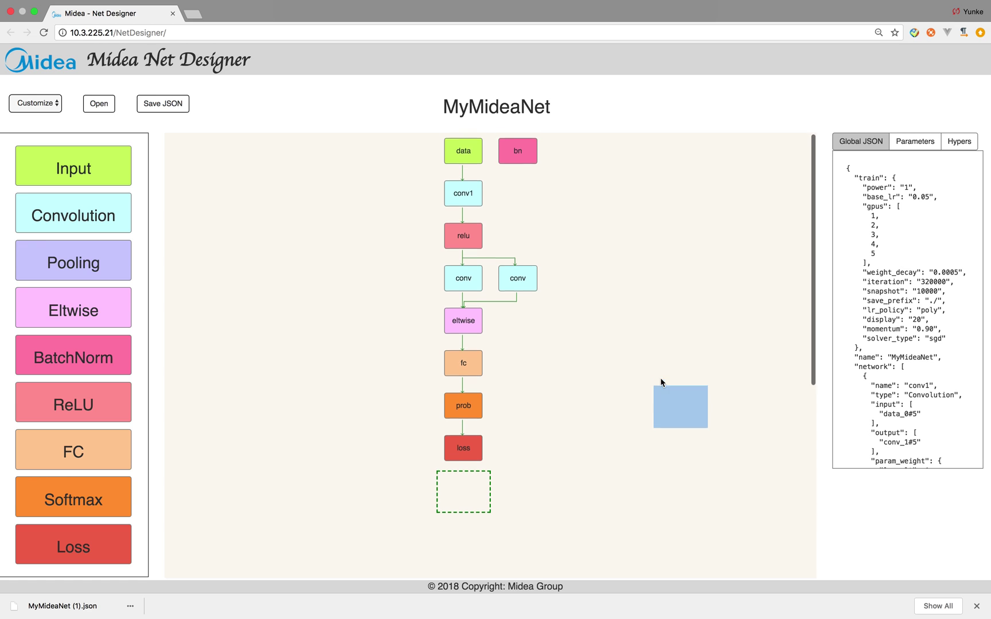
pyautogui.scroll(-5, 660, 383)
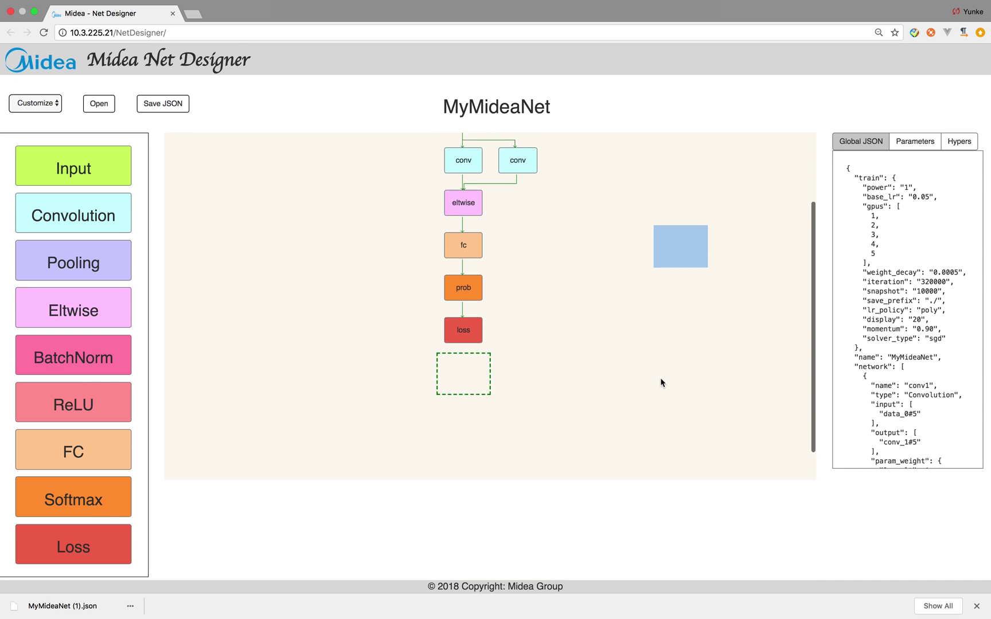
pyautogui.scroll(5, 659, 380)
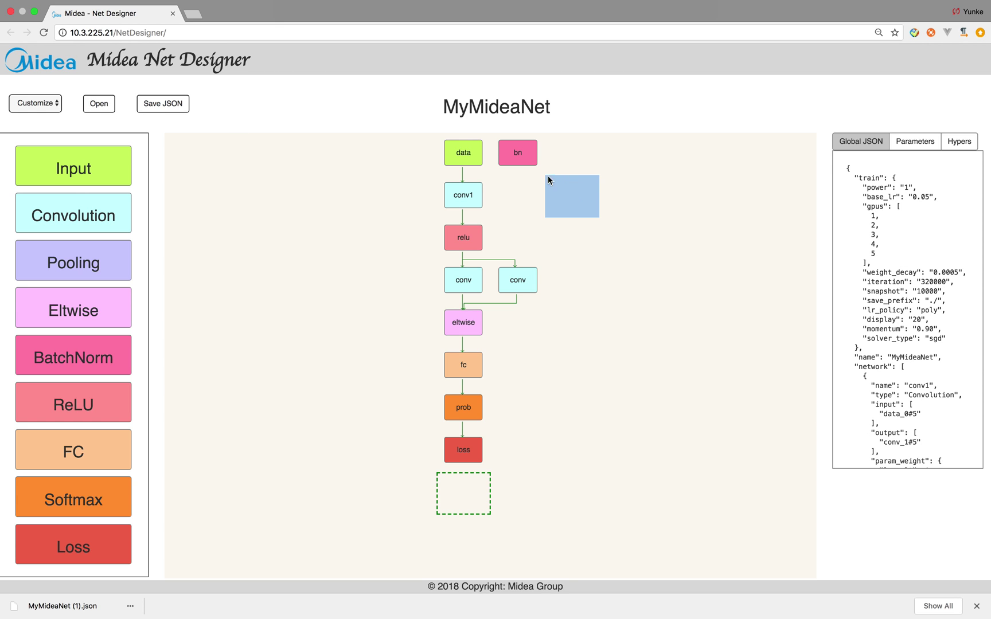
pyautogui.click(521, 155)
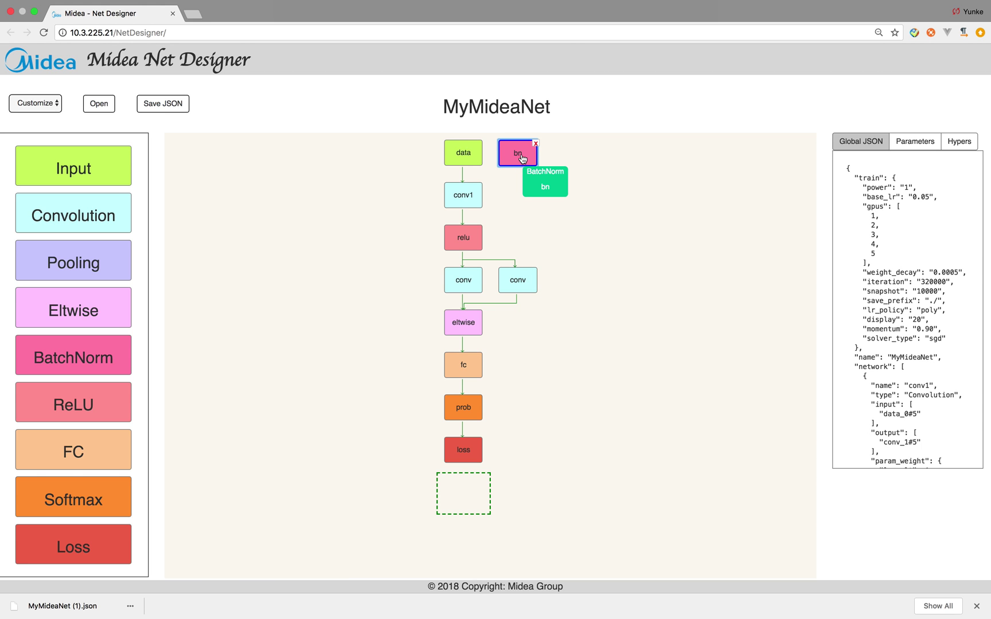
pyautogui.scroll(-5, 559, 287)
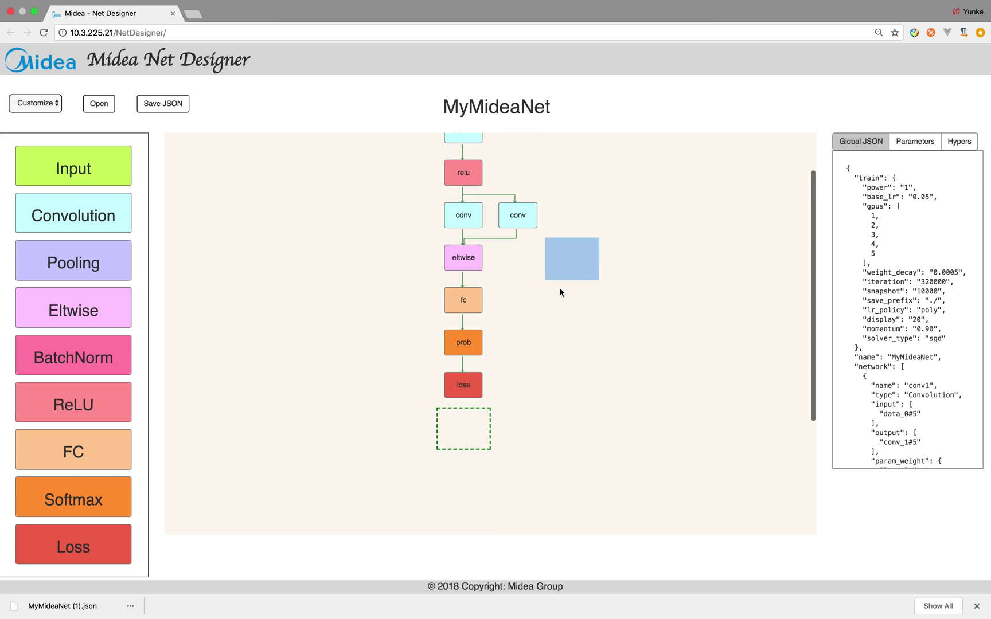
pyautogui.scroll(5, 548, 164)
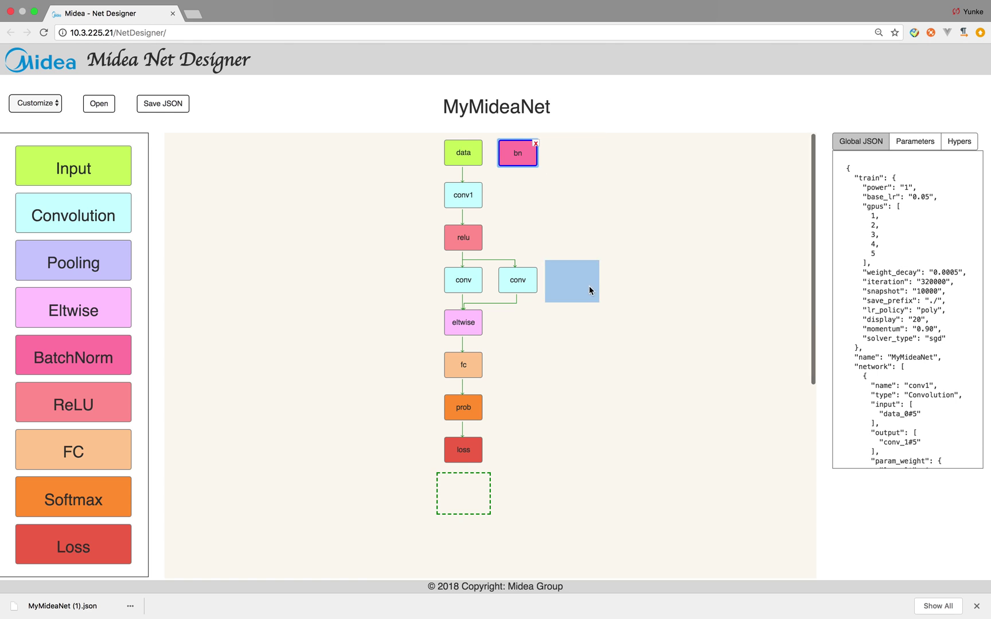
pyautogui.scroll(-5, 589, 293)
pyautogui.scroll(-1, 588, 307)
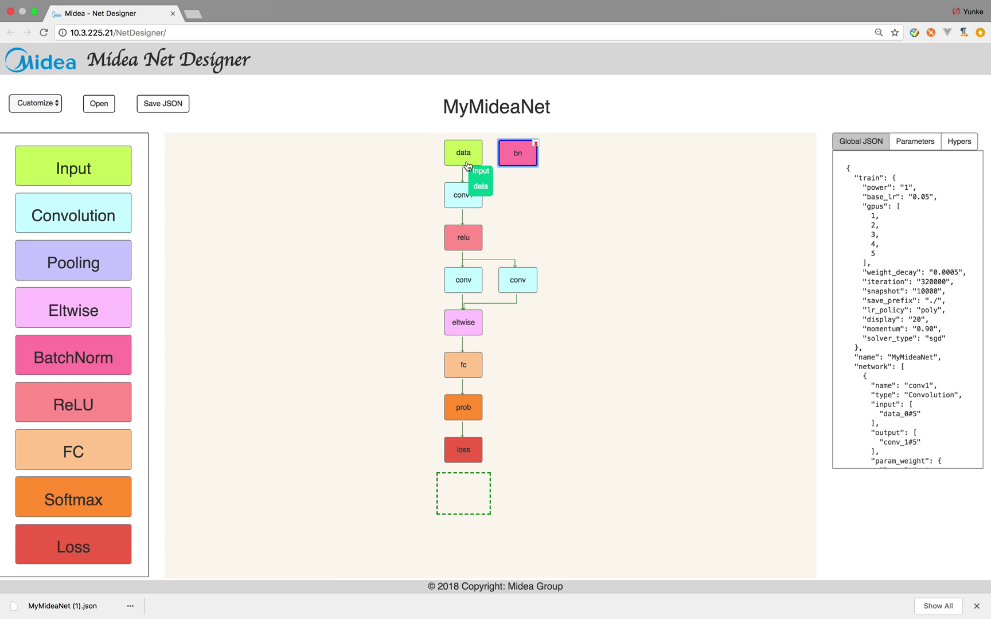
pyautogui.moveTo(727, 15)
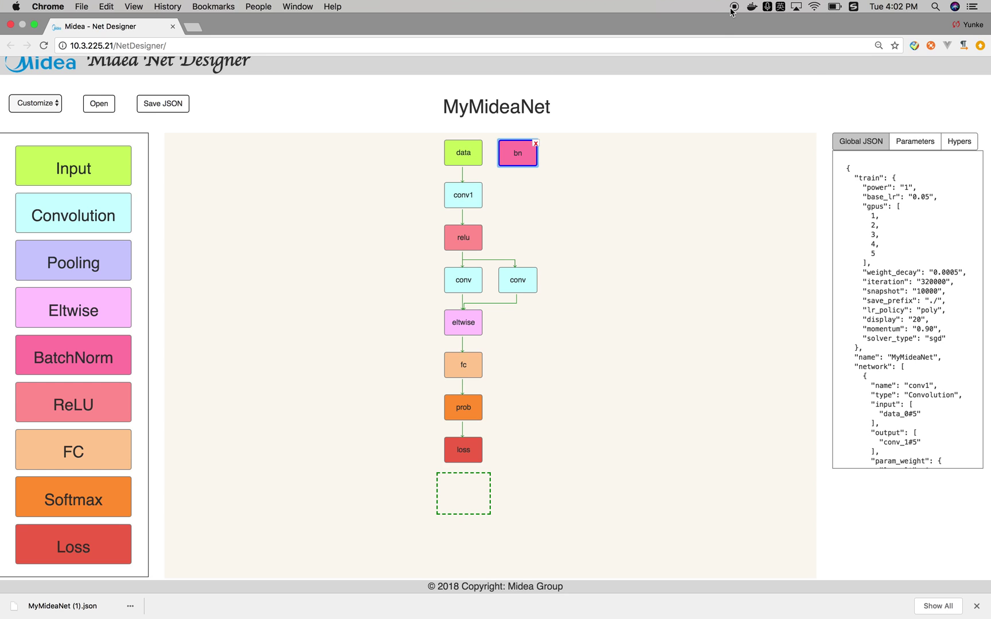